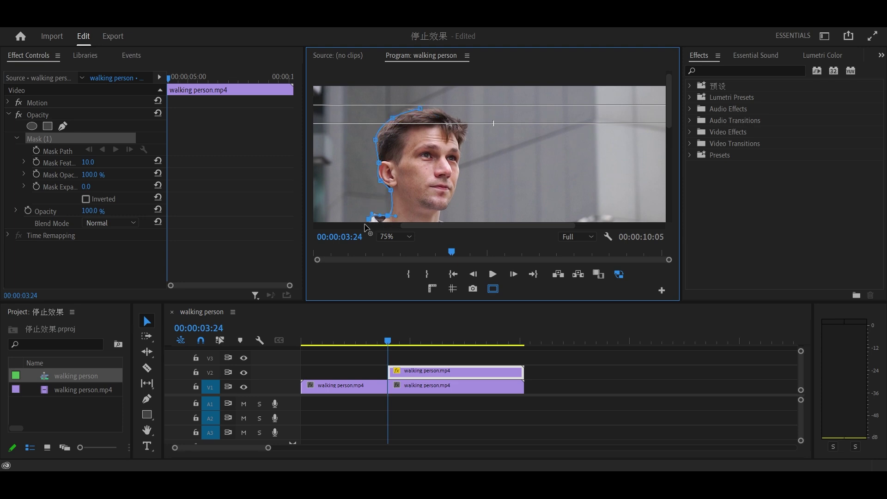
- Continue the opacity mask path from the collar along the man's backpack-side shoulder and down his upper arm
drag(667, 118, 667, 145)
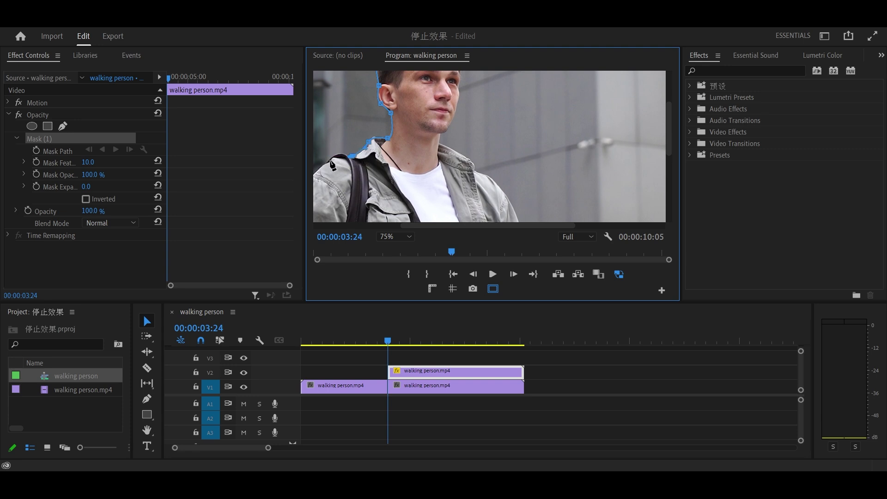
drag(327, 166, 317, 176)
drag(406, 226, 368, 225)
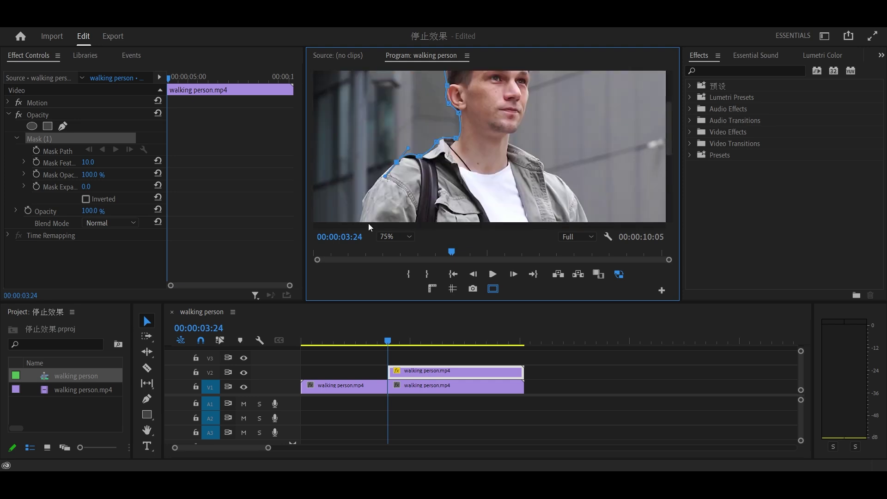
click(476, 161)
click(459, 176)
click(442, 201)
drag(670, 148, 670, 170)
click(412, 185)
click(402, 201)
- Extend the mask path down the backpack's outer edge to just below the bottom edge of the video frame
scroll(658, 160, down, 5)
drag(393, 142, 391, 150)
key(ctrl+z)
click(395, 122)
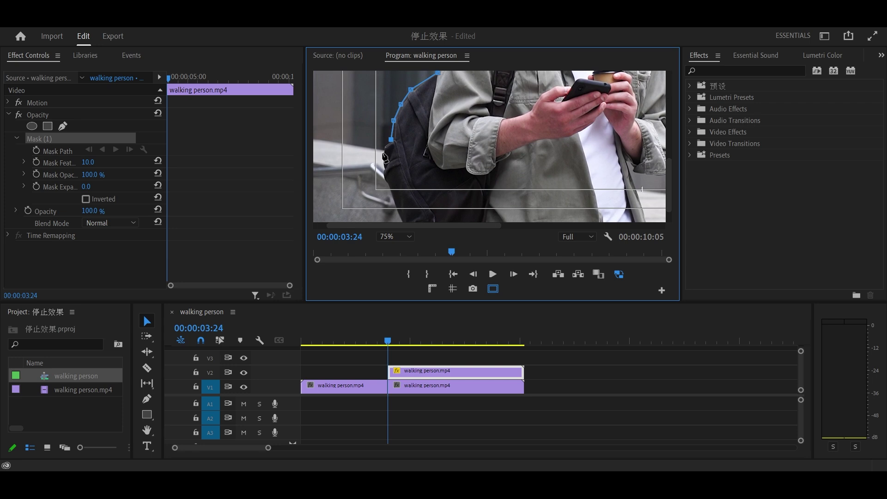
click(384, 153)
click(385, 178)
click(401, 217)
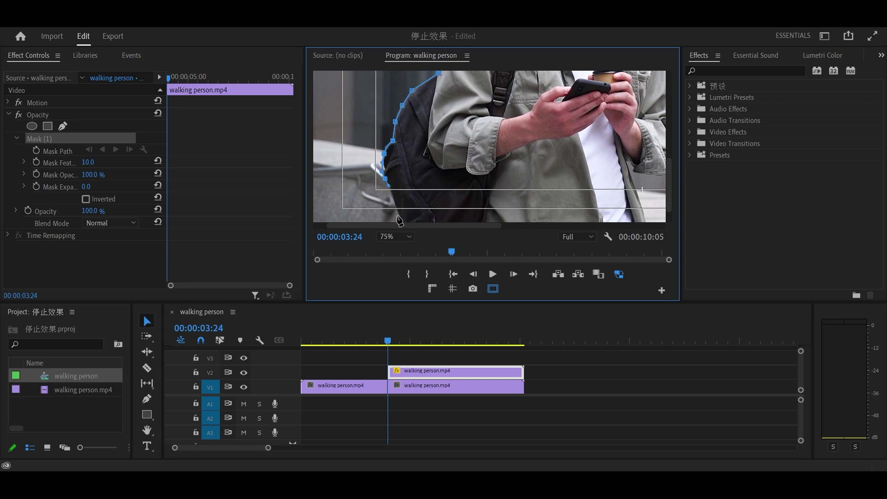
scroll(671, 196, down, 1)
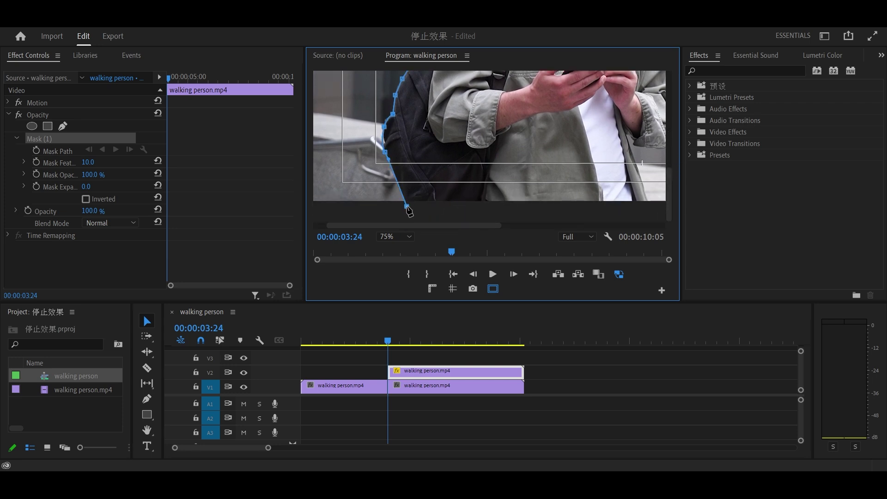
- Carry the mask path across below the frame and up the jacket's open front edge to the sleeve cuff
click(532, 225)
click(541, 210)
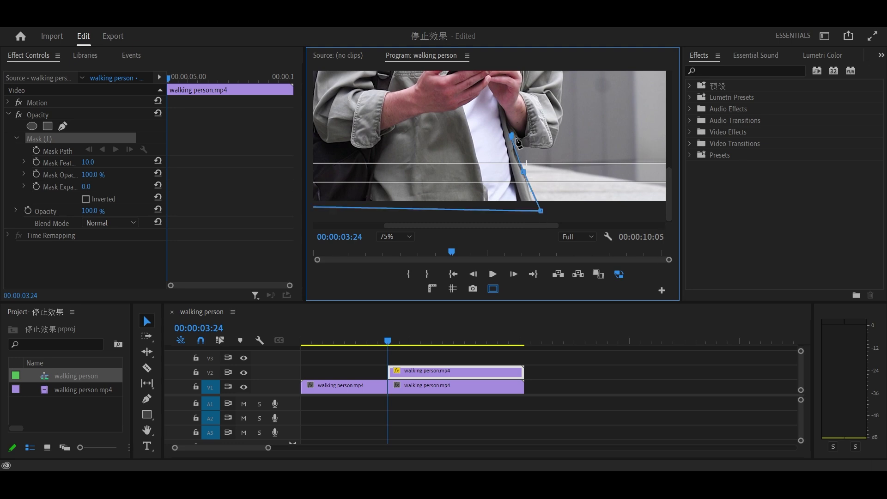
key(ctrl+z)
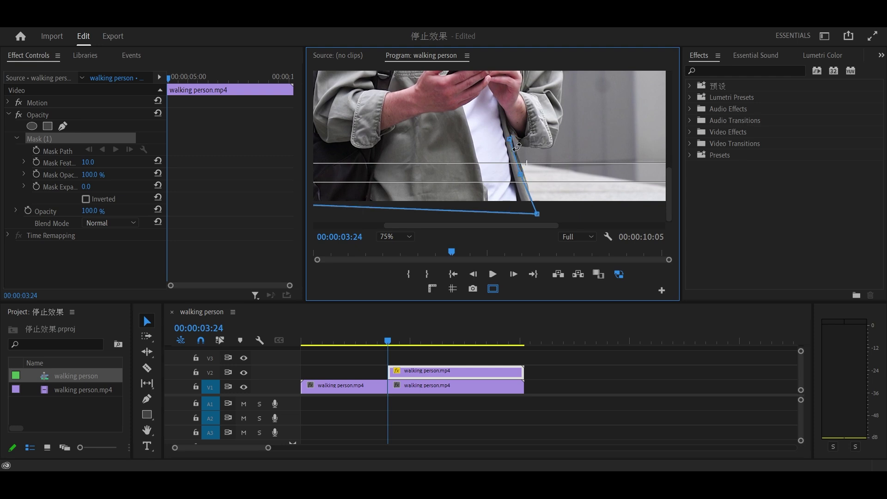
- Reselect Mask (1) on the V2 walking person.mp4 clip and return the playhead to the masked section
key(Left)
click(44, 115)
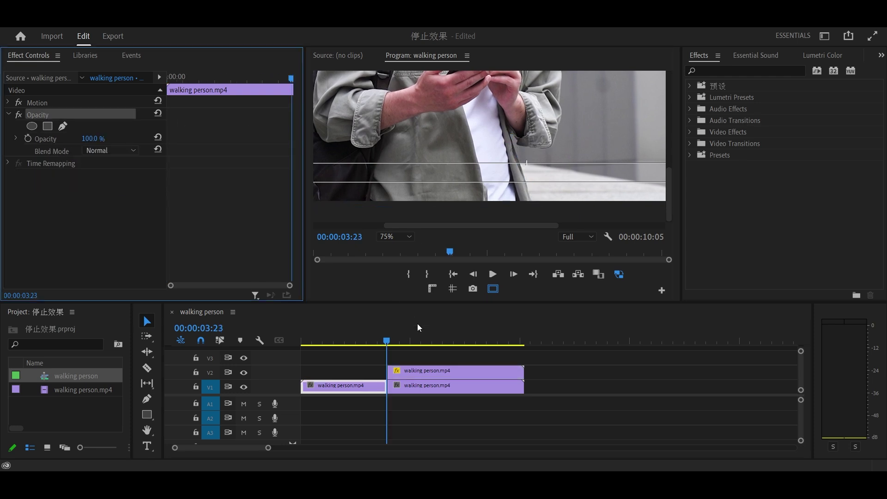
click(418, 371)
click(59, 140)
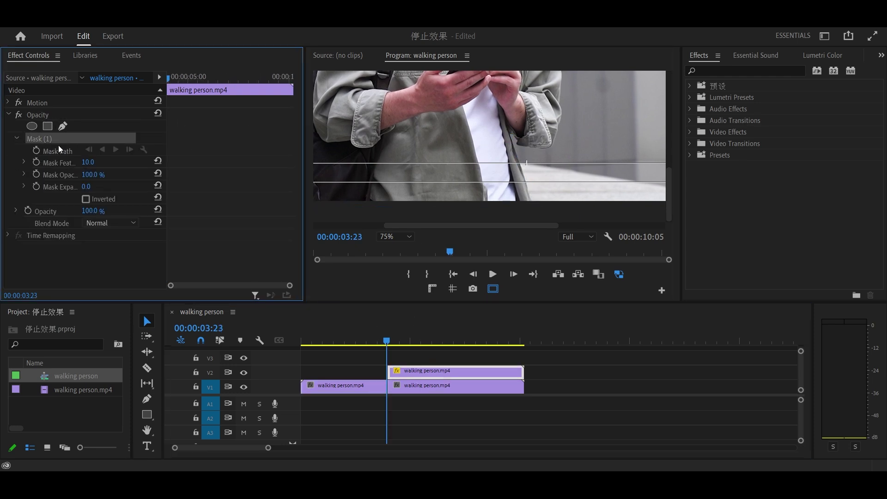
key(Right)
key(Right)
key(Right)
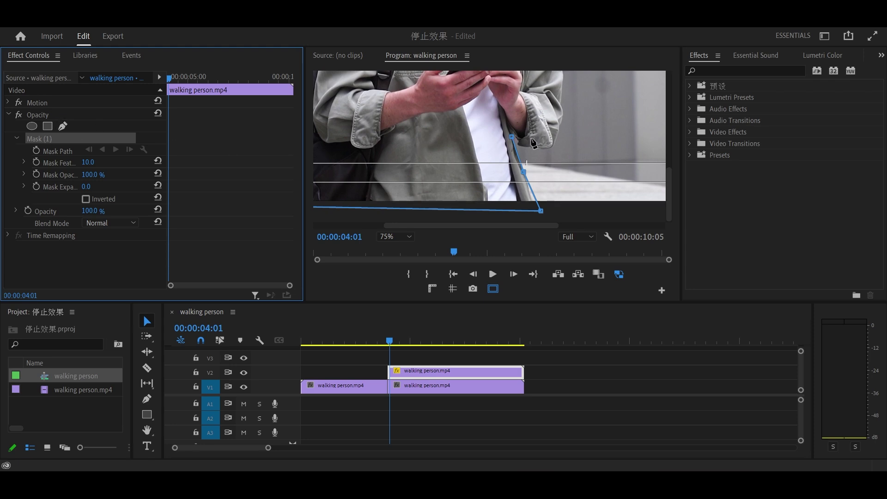
- Trace the mask around the cuff, up the outside of the sleeve and along the shoulder to the collar
drag(524, 148, 563, 108)
drag(669, 210, 670, 176)
click(564, 173)
click(543, 116)
drag(509, 89, 486, 85)
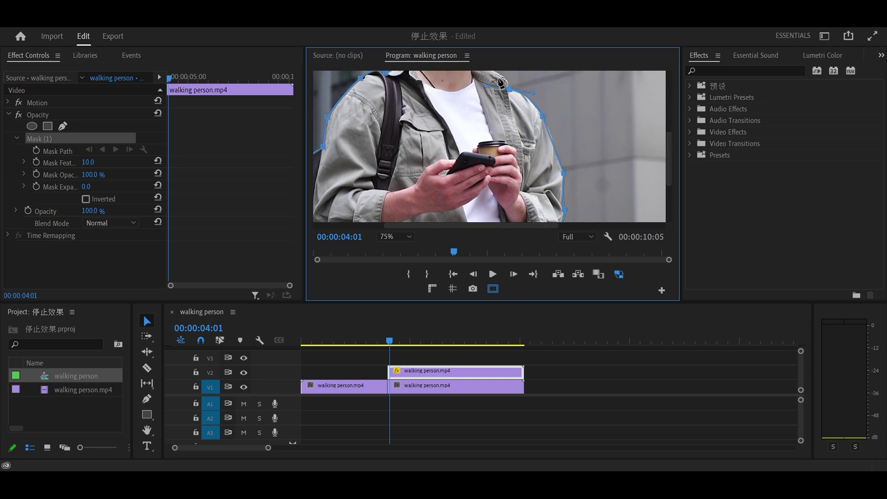
drag(668, 165, 670, 127)
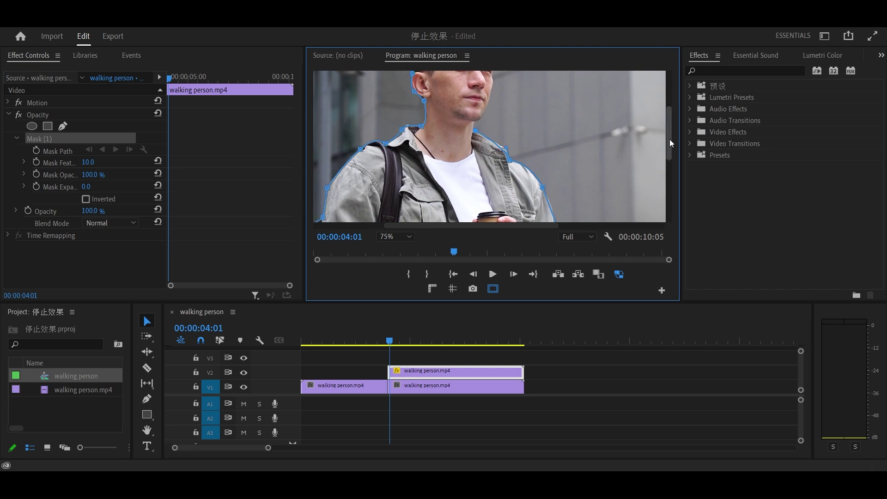
- Extend the mask path from the collar up the neck and around the jaw to the cheek
drag(670, 140, 669, 131)
drag(493, 138, 493, 132)
key(ctrl+z)
click(492, 106)
key(ctrl+z)
click(493, 106)
key(ctrl+z)
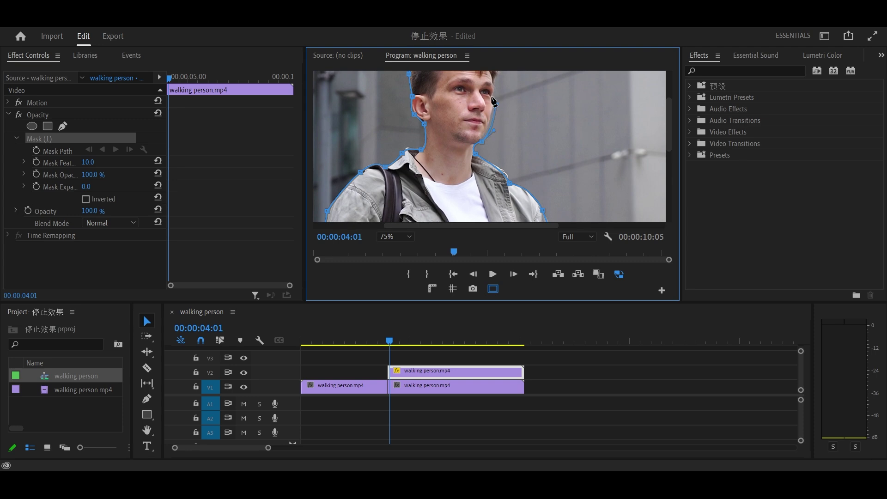
scroll(497, 129, up, 2)
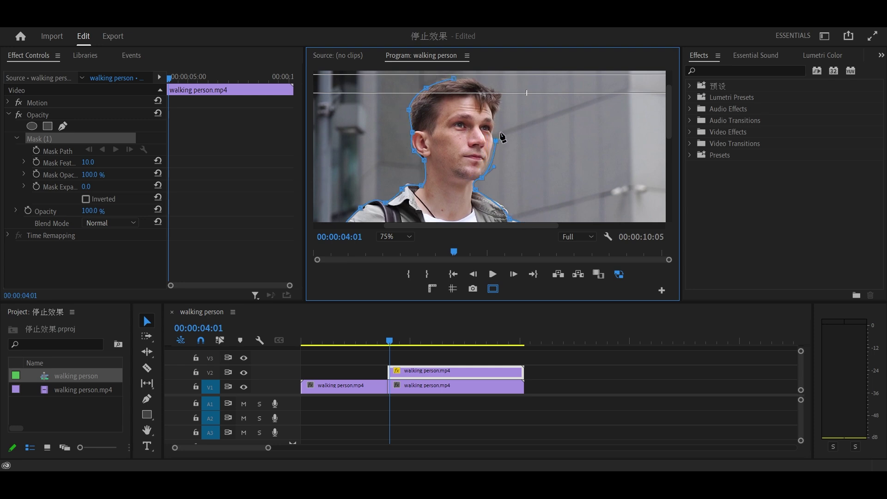
- Reselect Mask (1) on the V2 clip and complete its path up the face and over the hair, closing the outline
key(Left)
key(Left)
key(Right)
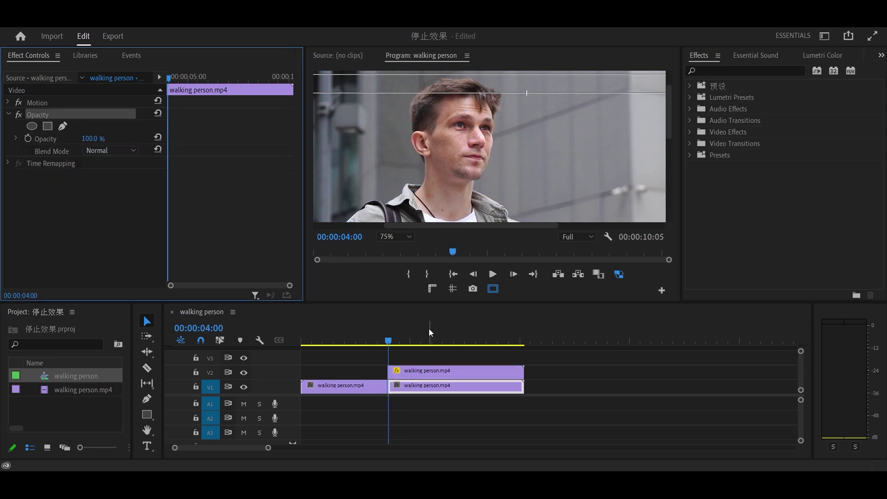
click(429, 371)
click(77, 140)
click(489, 156)
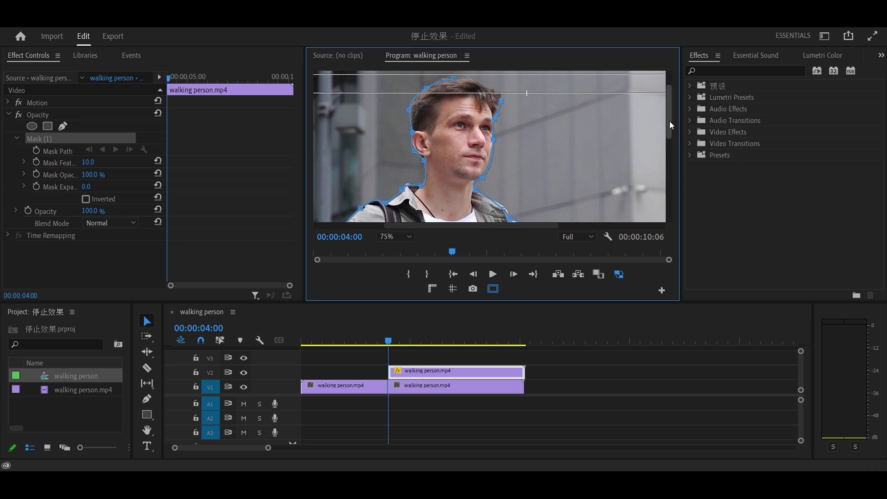
scroll(670, 121, up, 2)
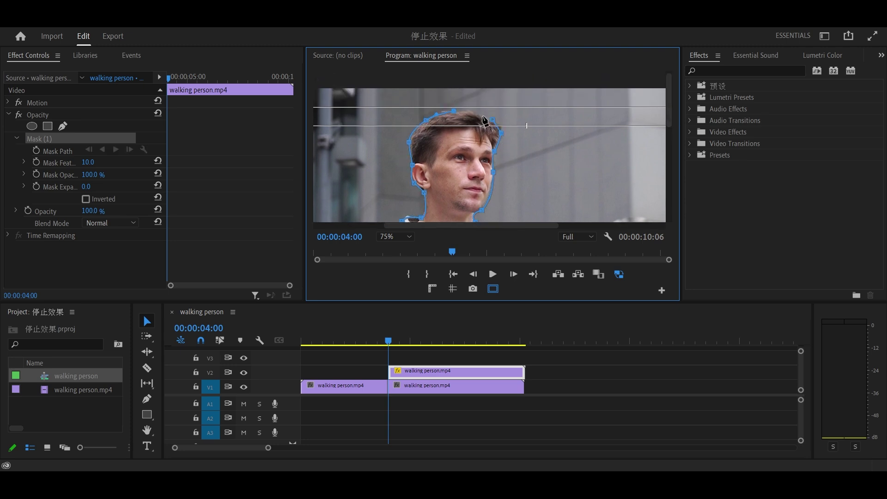
click(459, 109)
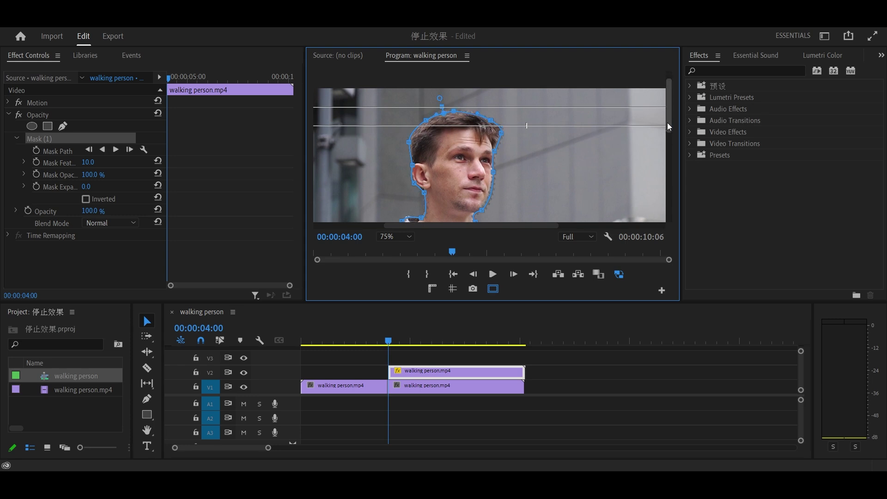
- Fit the full frame in the program preview and toggle track V1's visibility to check the masked cutout
drag(668, 124, 658, 214)
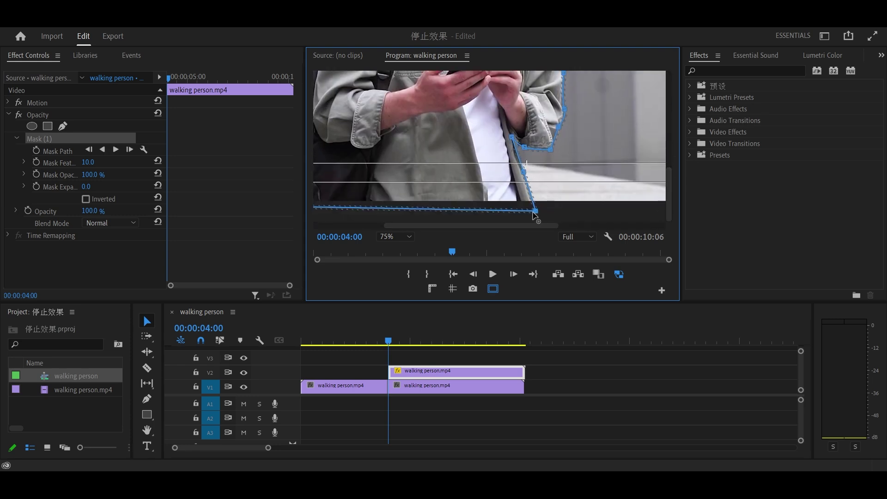
click(242, 375)
click(243, 387)
click(666, 167)
click(380, 237)
click(392, 248)
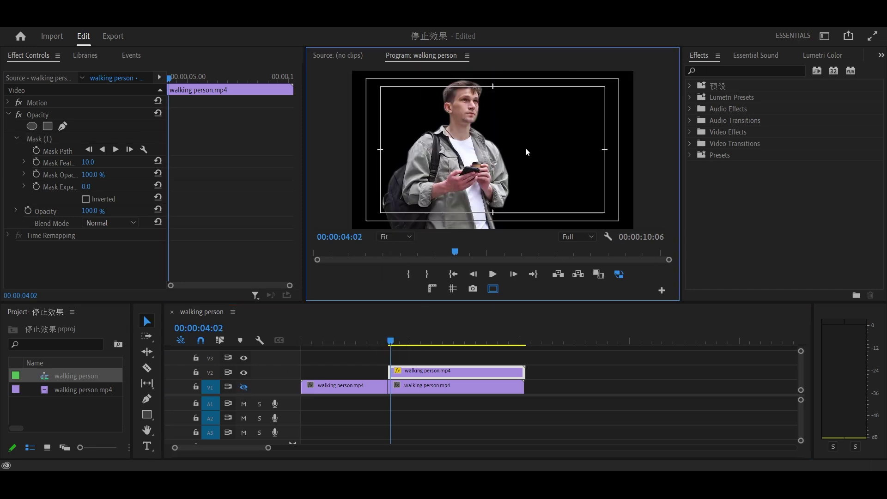
click(244, 387)
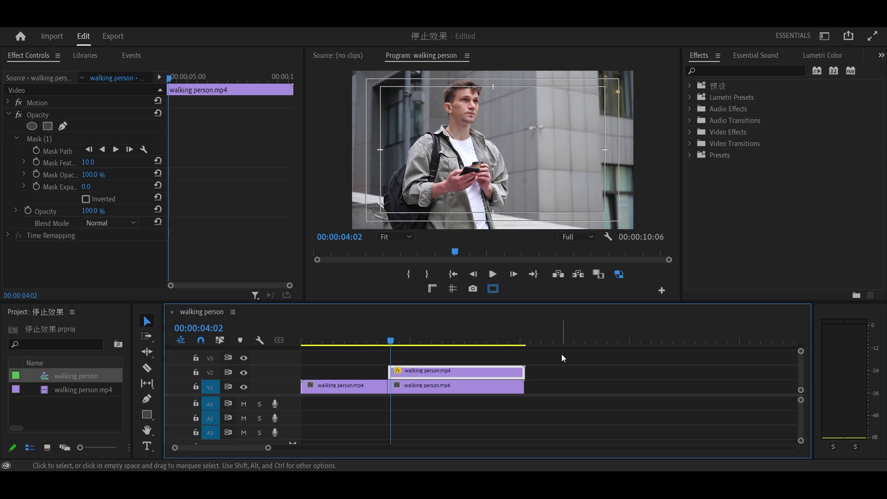
click(243, 387)
click(244, 387)
- Move the masked walking person.mp4 clip from V2 to V3 and place the playhead at its start
click(456, 362)
drag(442, 372, 412, 359)
key(ctrl+z)
click(431, 386)
click(390, 342)
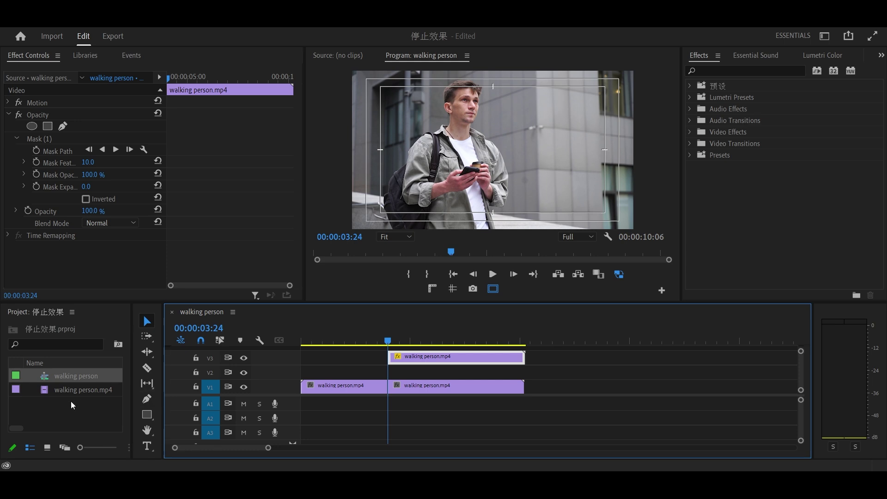
- Create a Color Matte in the project with the grey-purple colour 78727C sampled from the video
right_click(58, 414)
mouse_move(139, 243)
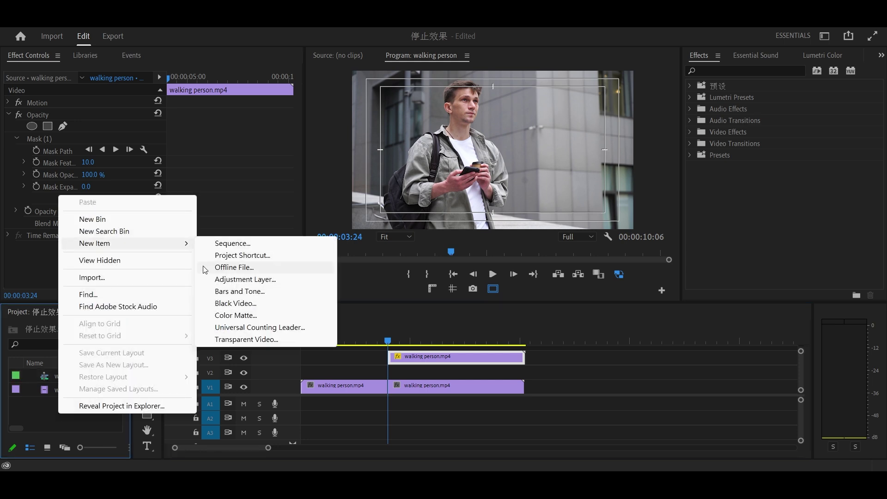
click(240, 313)
click(461, 281)
click(418, 255)
drag(462, 267, 462, 263)
drag(491, 142, 346, 179)
click(411, 353)
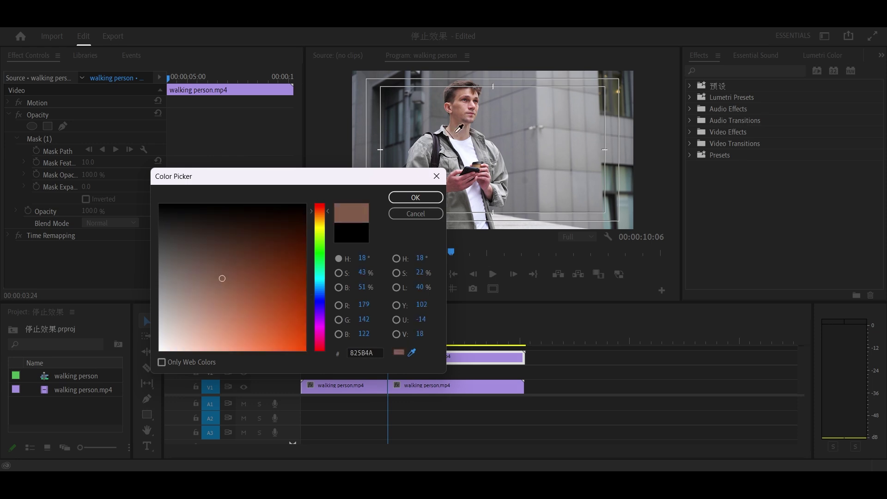
click(487, 166)
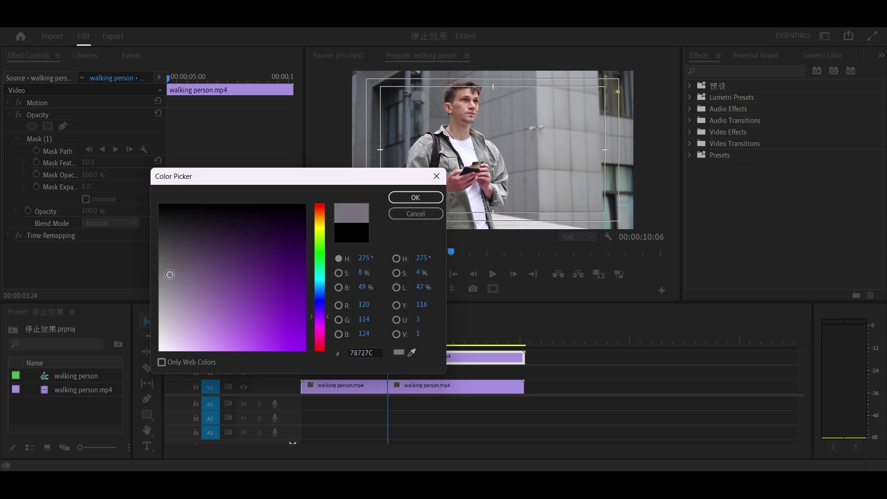
click(414, 196)
click(411, 260)
- Place the Color Matte on V2 beneath the masked clip and align the clip ends
drag(97, 376, 519, 377)
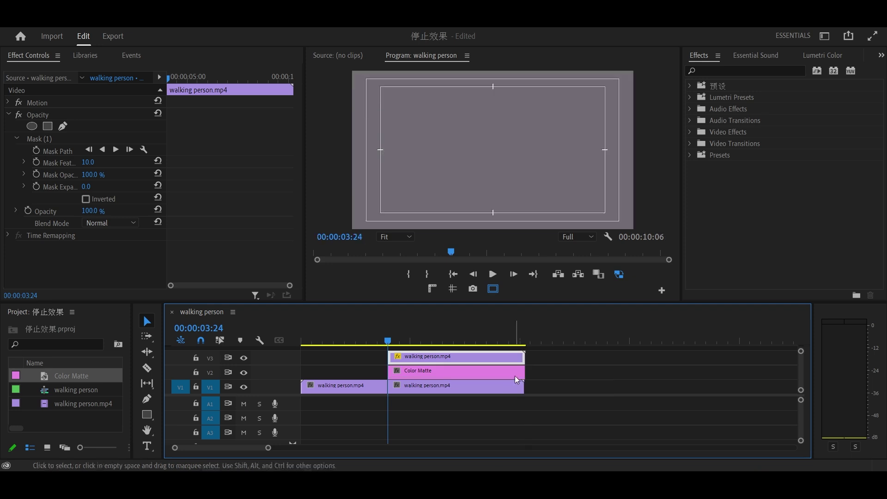
click(394, 342)
click(524, 358)
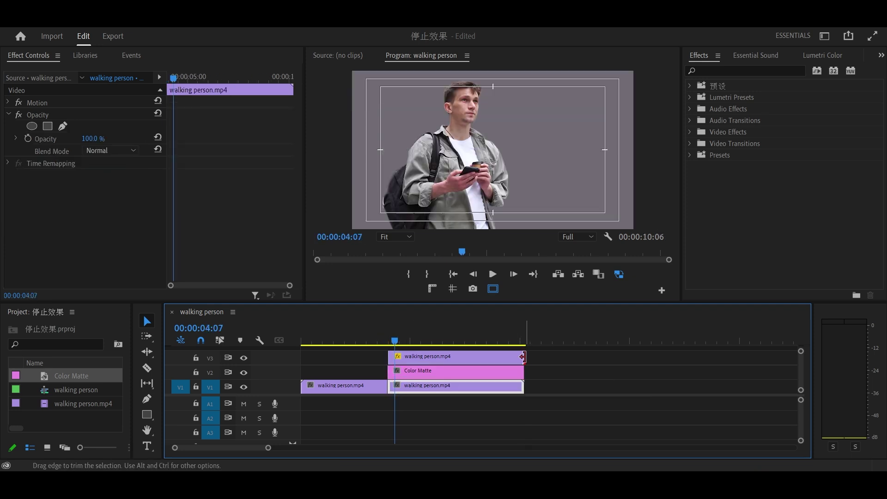
drag(388, 356, 388, 353)
click(409, 374)
click(407, 357)
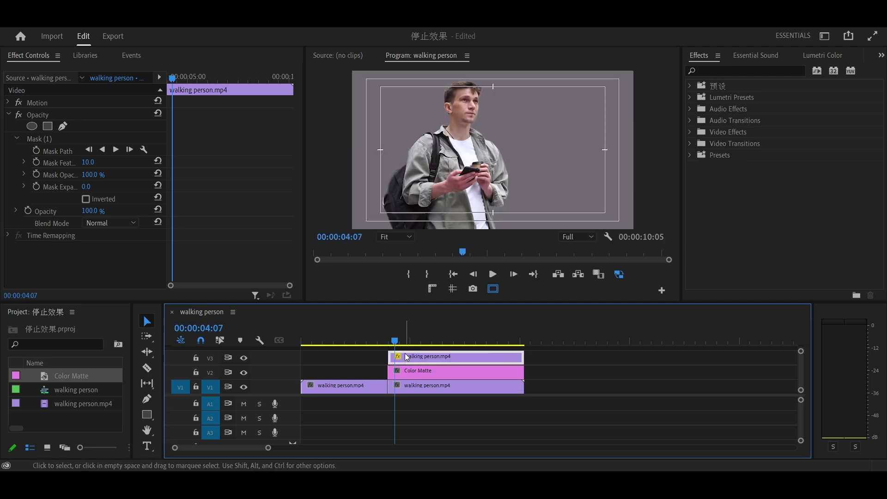
- Hide the safe margins in the program preview and play back the cut into the Color Matte section
click(383, 341)
click(493, 274)
click(493, 274)
drag(406, 373, 409, 373)
click(387, 340)
click(490, 285)
key(space)
key(space)
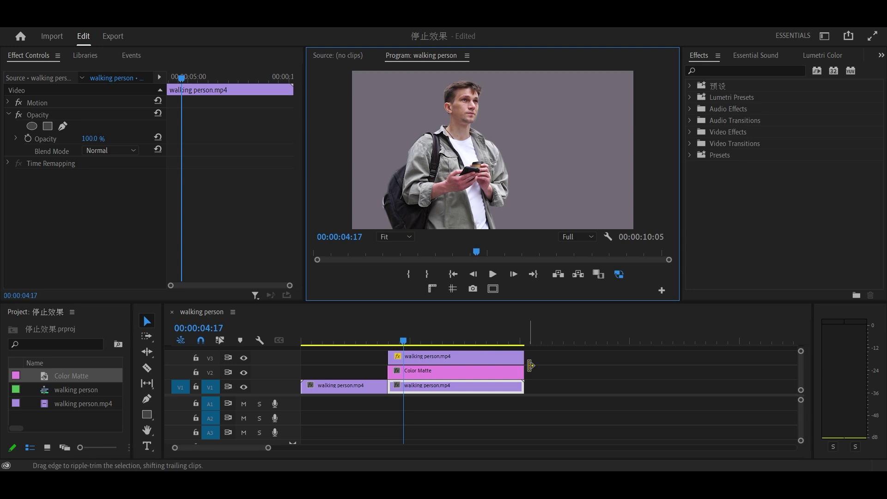
click(383, 340)
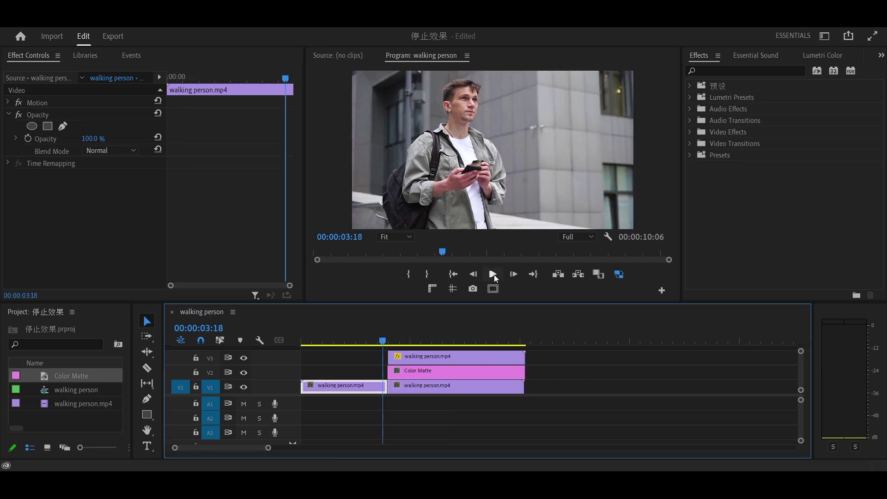
click(494, 278)
click(494, 276)
- Align the masked V3 clip's start with the start of the Color Matte at 00:00:03:24
click(390, 338)
key(Left)
key(equal)
key(equal)
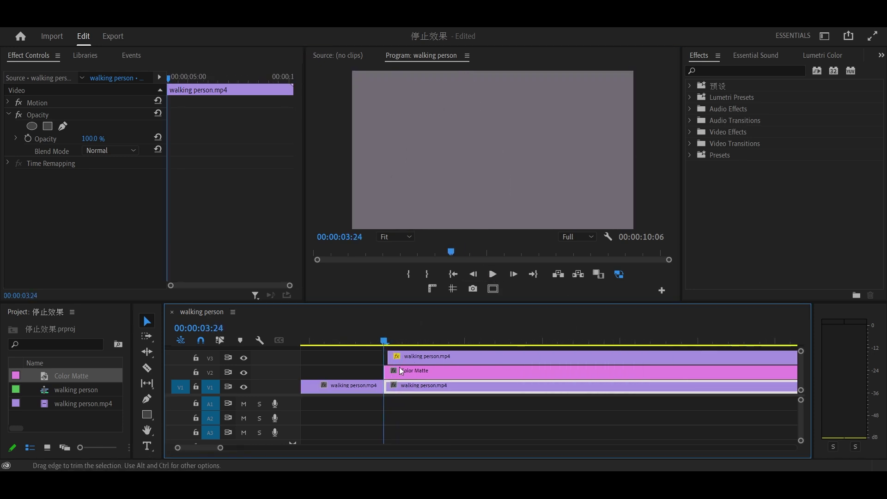
click(415, 357)
click(490, 275)
drag(381, 333, 390, 339)
scroll(410, 355, down, 3)
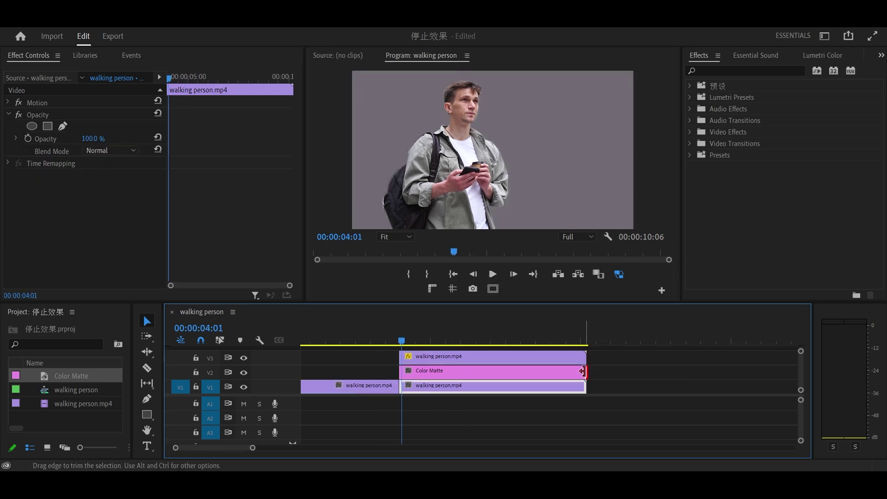
click(396, 339)
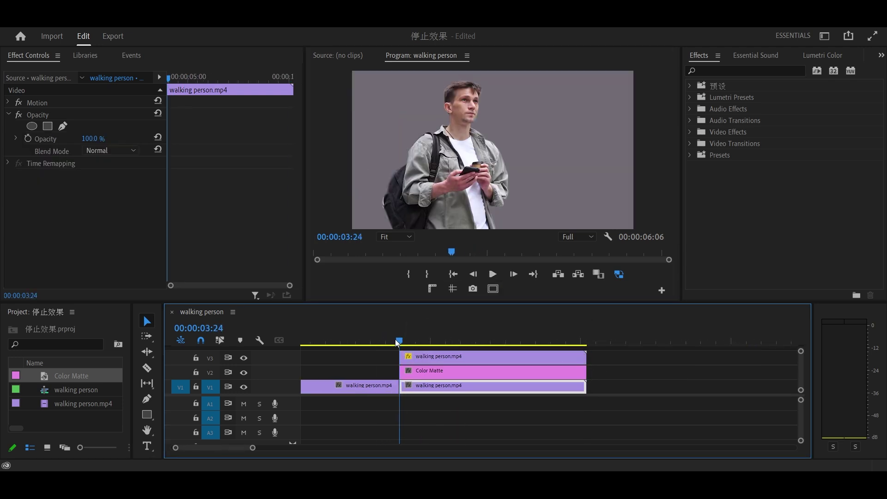
- Add one video track after Video 3 and one audio track after Audio 3, and move the masked clip up to the new video track
click(442, 356)
right_click(280, 360)
click(324, 286)
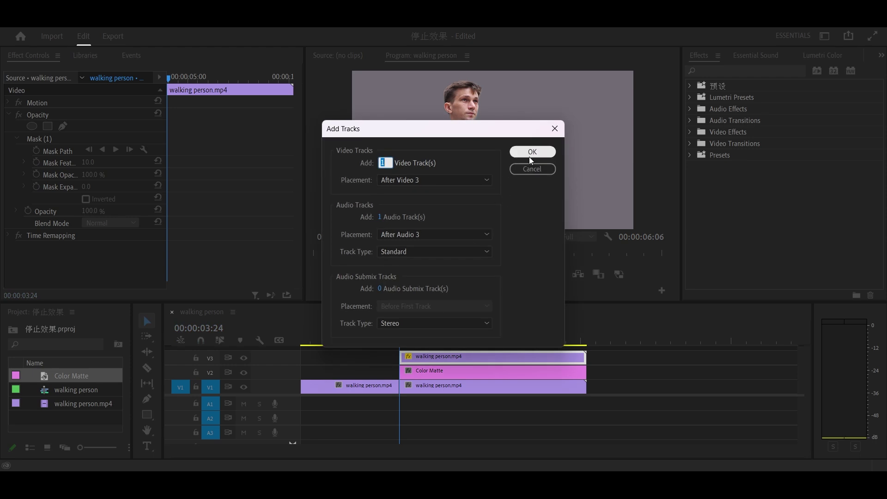
click(531, 155)
drag(457, 353, 409, 351)
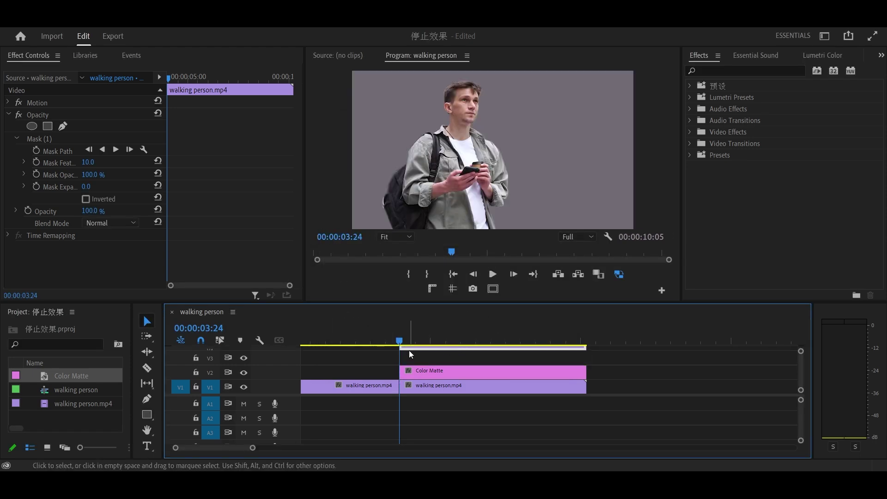
- Draw a rectangle about 2012 × 374 px across the man's chest, spanning the full frame width
click(147, 415)
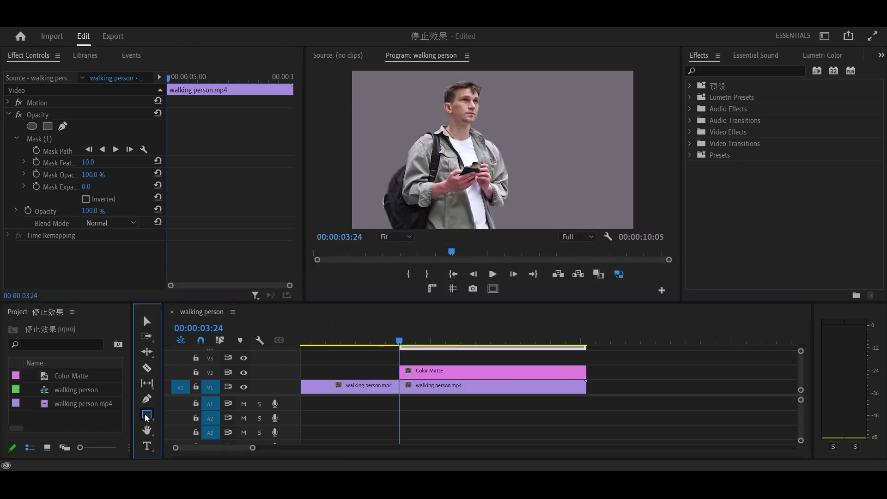
drag(354, 136, 637, 191)
key(v)
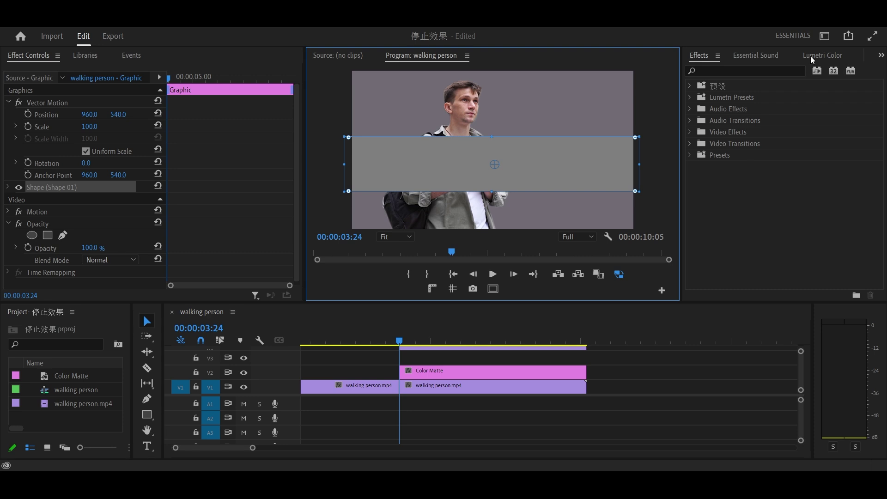
- Change the rectangle's fill type to Linear Gradient
click(758, 54)
click(837, 57)
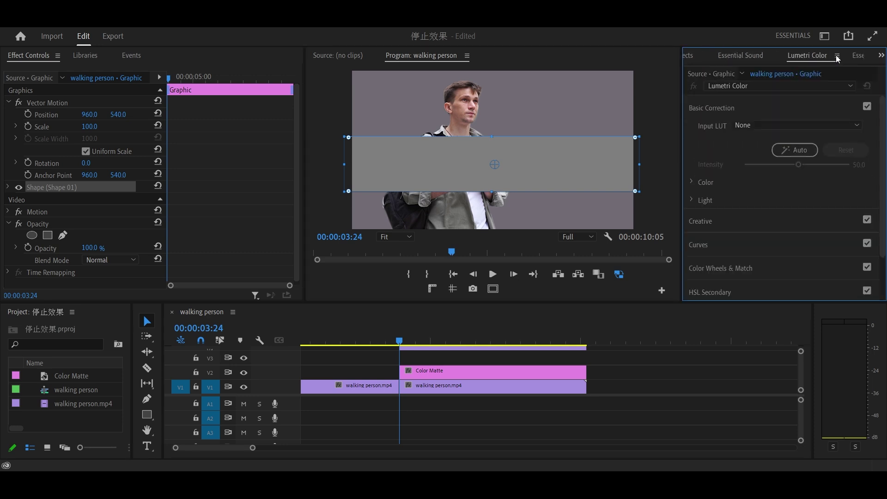
click(861, 58)
drag(882, 128, 885, 183)
scroll(884, 185, down, 3)
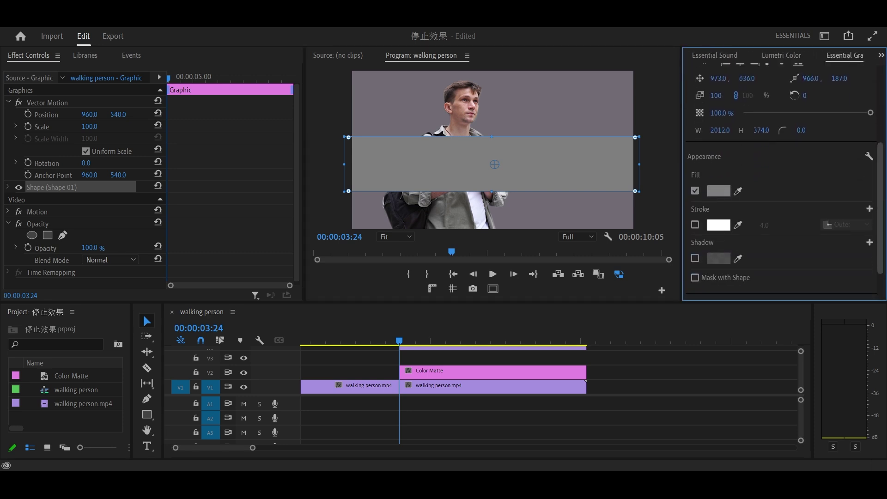
click(719, 164)
click(420, 196)
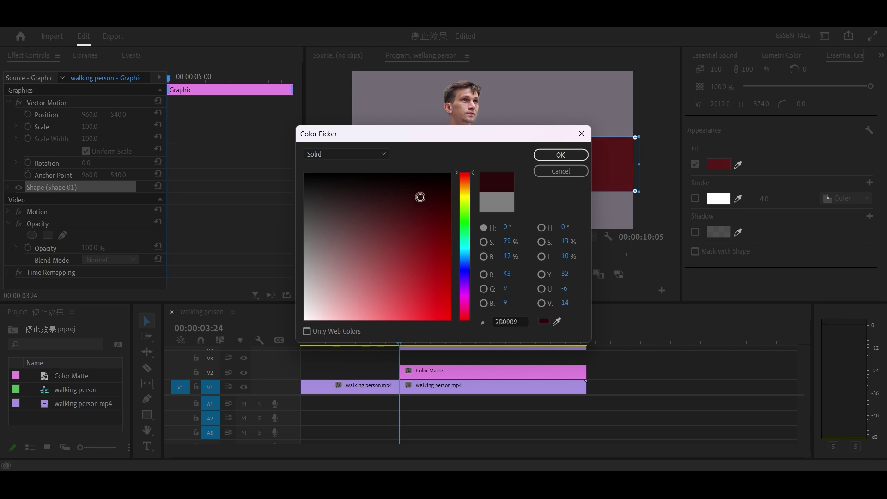
click(369, 157)
click(361, 176)
- Set the gradient's starting color stop to a very dark grey
click(306, 244)
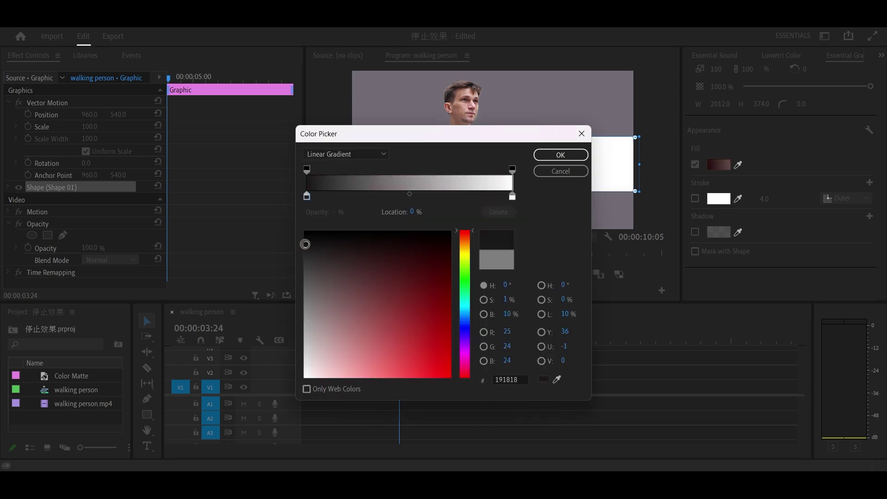
click(462, 276)
click(462, 262)
drag(462, 262, 464, 337)
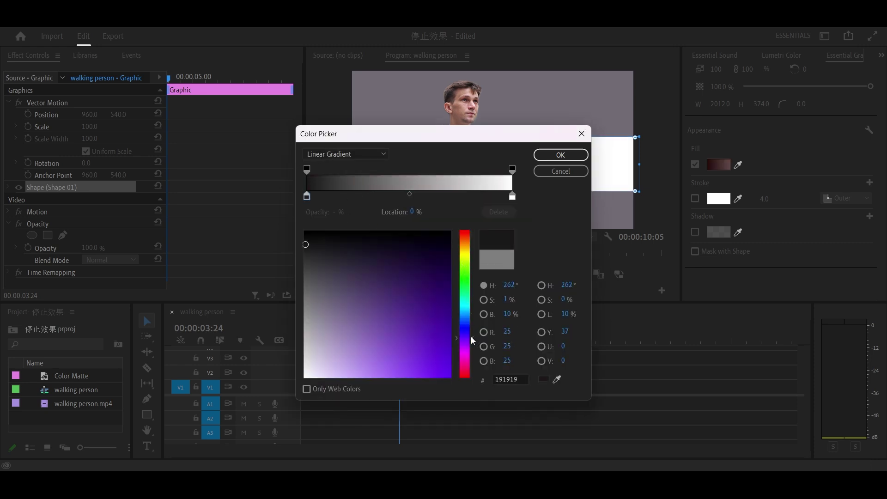
click(304, 248)
- Set the gradient's end color stop to near-black blue 02000D and apply the fill
click(512, 198)
drag(435, 254, 452, 238)
click(464, 332)
click(447, 244)
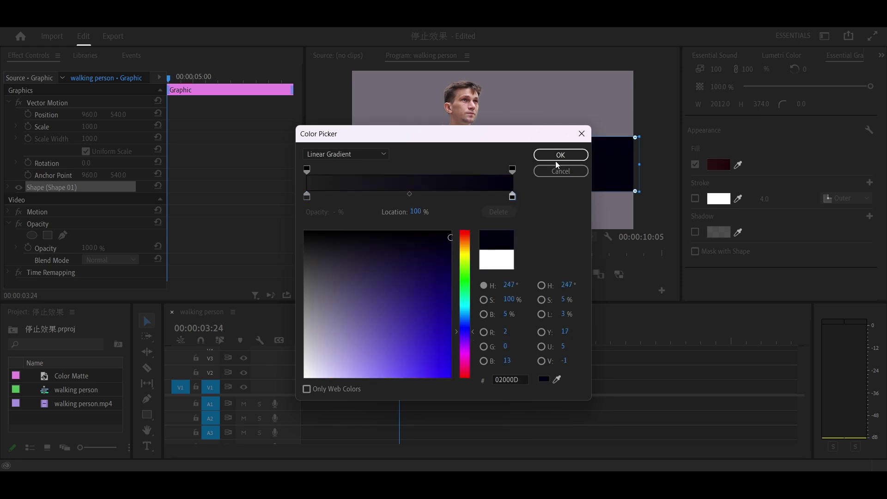
click(561, 155)
- Move the rectangle's Graphic clip to V3 beneath the masked clip and extend its end to match the other clips
scroll(442, 350, up, 2)
drag(444, 358, 432, 385)
drag(548, 383, 588, 386)
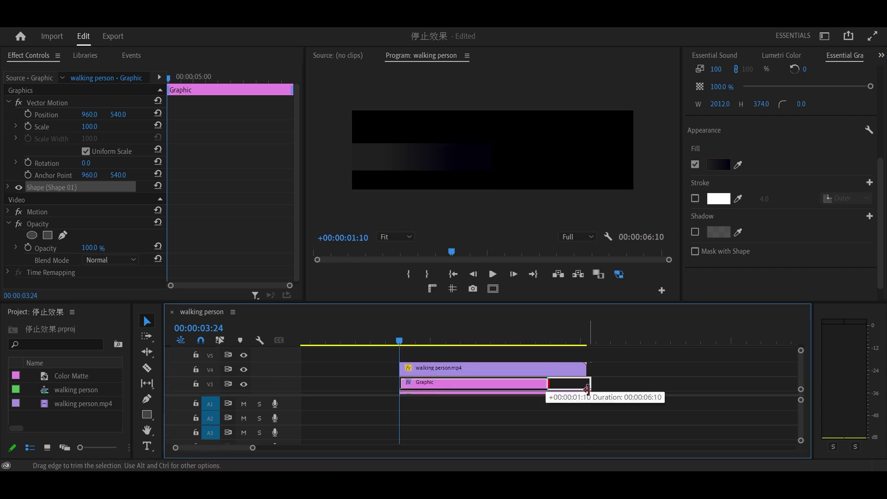
- Widen the rectangle to about 2138 px, rotate it to about -3°, and reposition it at about 966, 612
scroll(479, 347, down, 1)
scroll(370, 351, down, 1)
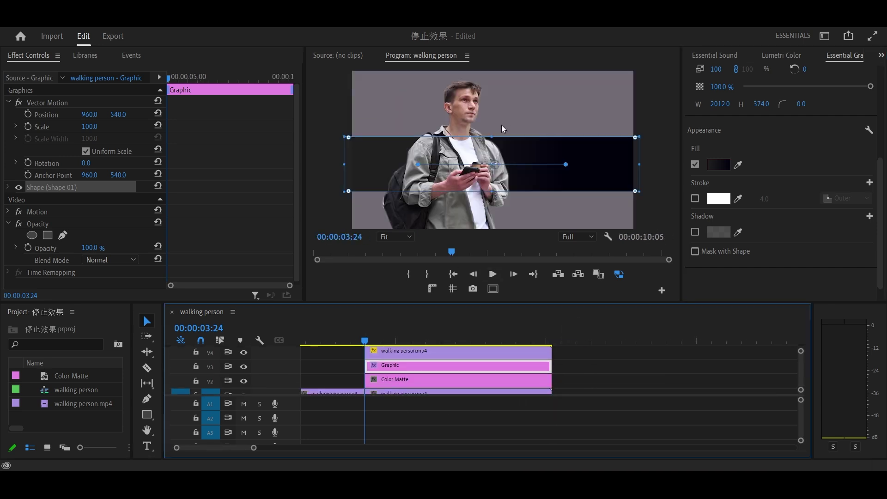
drag(344, 164, 330, 165)
drag(636, 163, 659, 120)
click(655, 137)
click(641, 143)
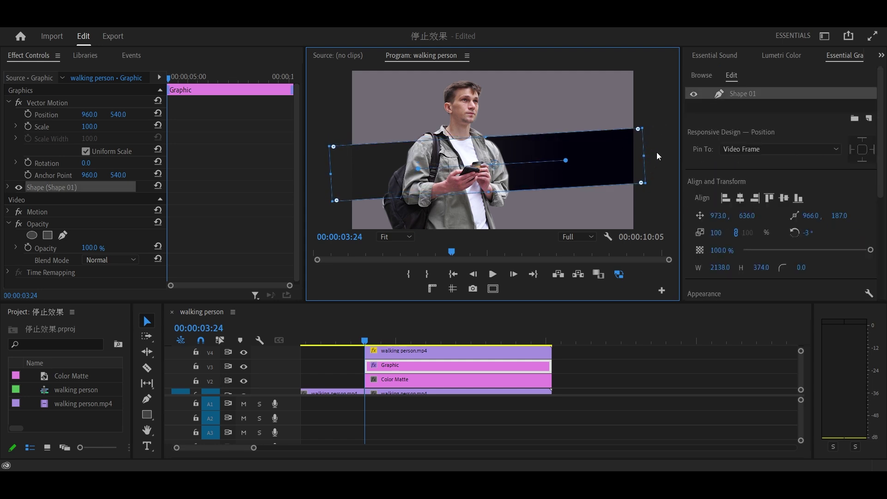
drag(615, 159, 614, 155)
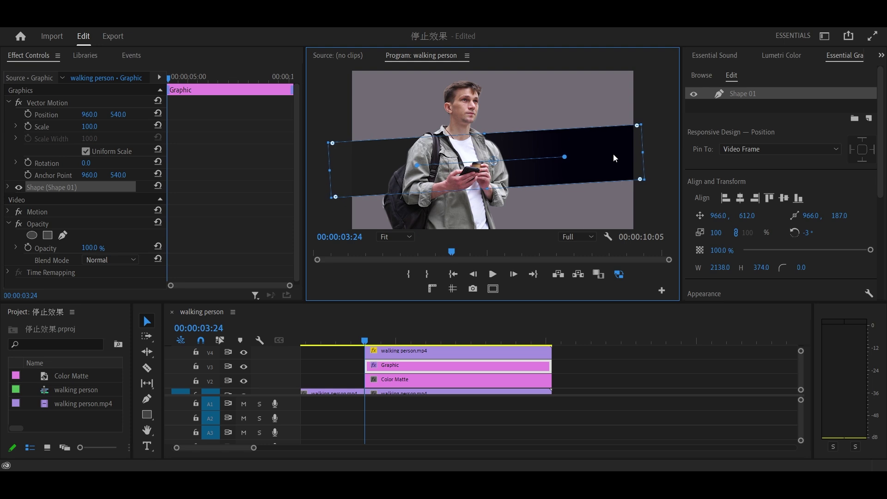
click(658, 142)
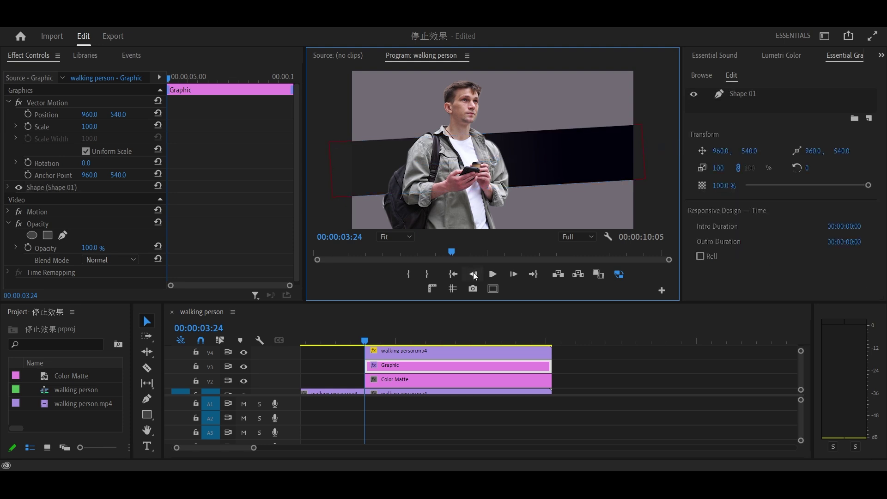
- Reposition the tilted rectangle at about 973, 612 and scrub through the Color Matte section
click(427, 350)
drag(364, 338, 376, 336)
click(415, 162)
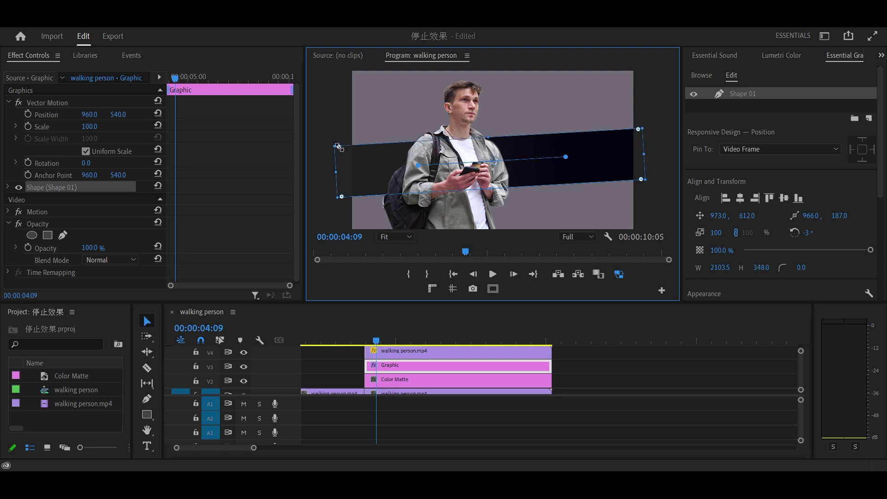
click(388, 339)
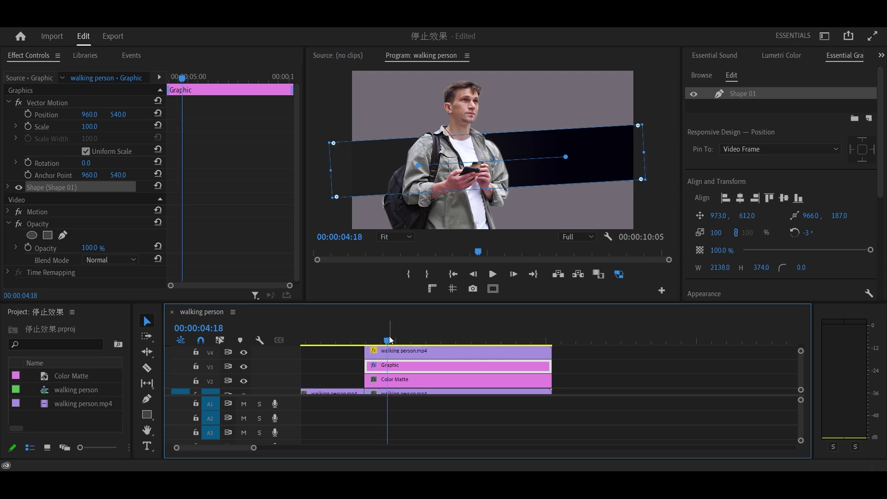
click(602, 383)
drag(370, 334, 425, 341)
click(371, 340)
- Select the Color Matte on V2 and show the Dissolve group of the video transitions
click(383, 377)
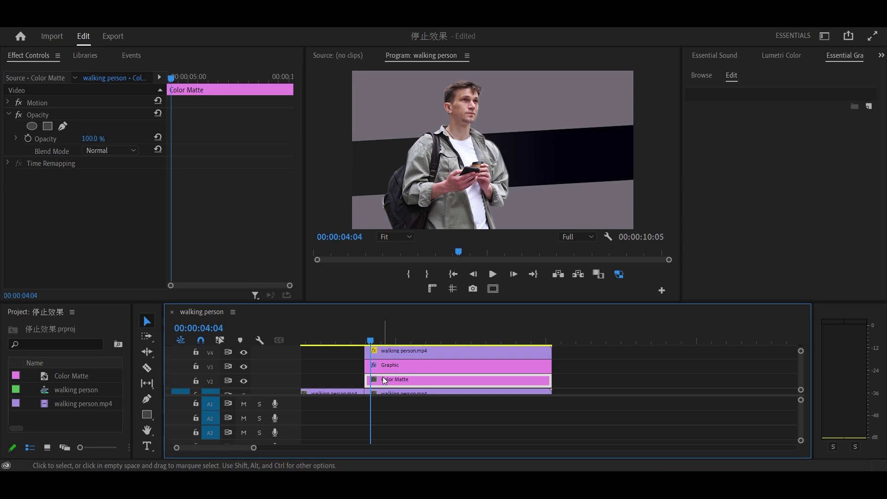
click(727, 54)
click(881, 55)
click(778, 81)
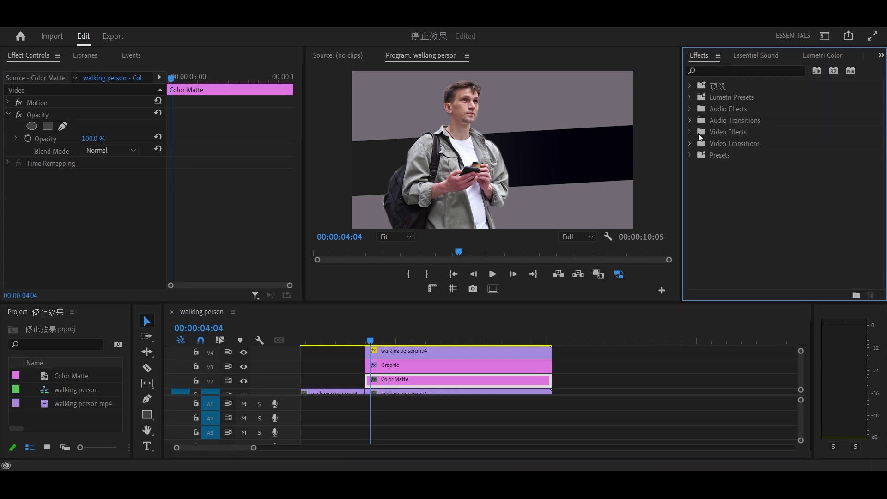
click(690, 144)
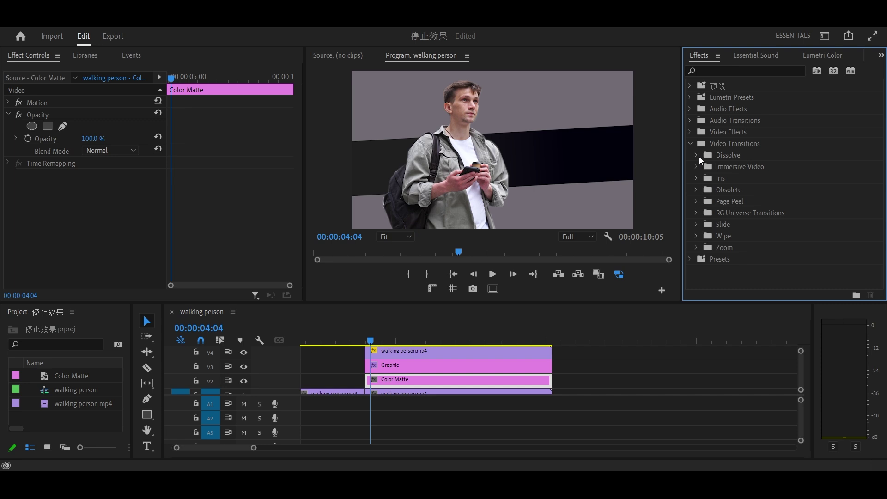
click(697, 155)
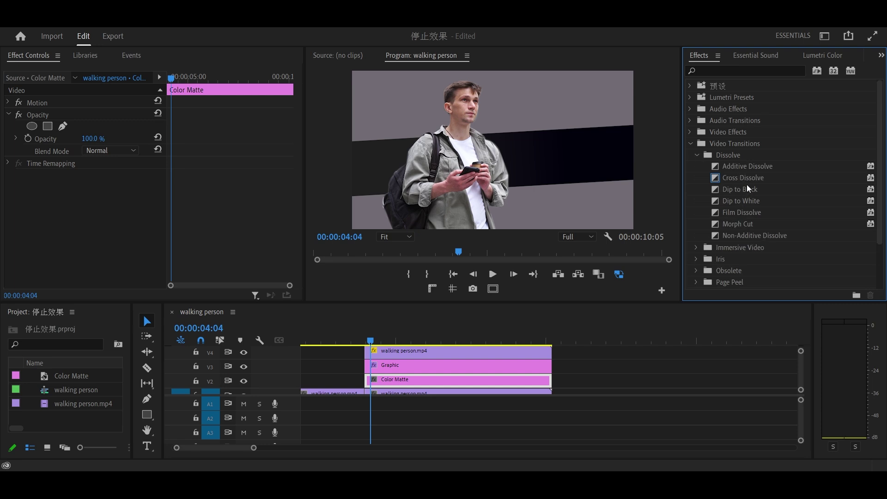
- Apply the Film Dissolve transition to the start of the Color Matte on V2 and play it back
drag(750, 212, 687, 234)
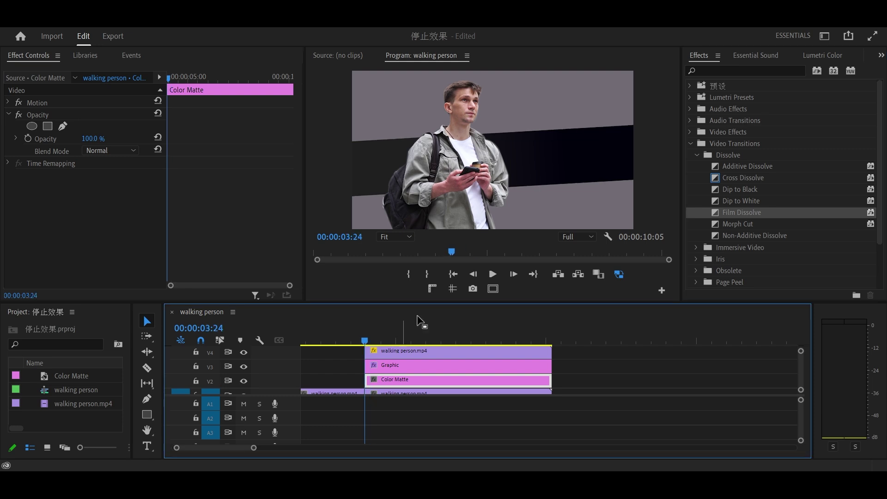
drag(365, 341, 369, 337)
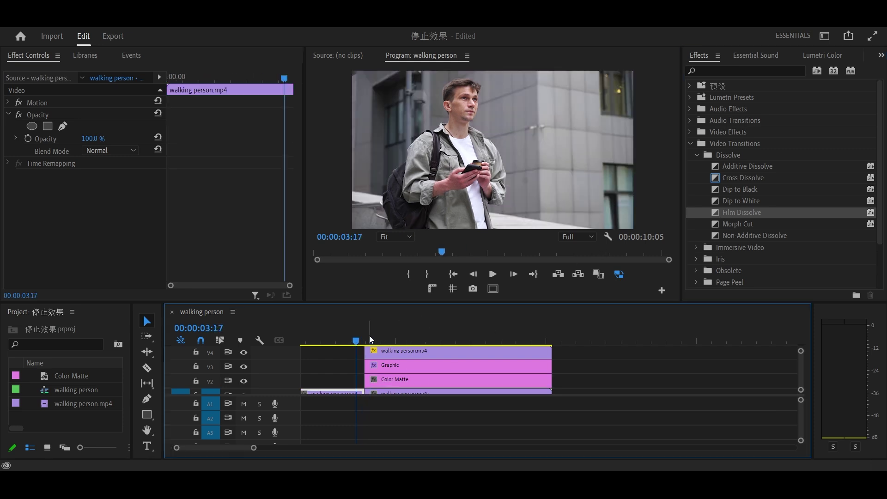
drag(715, 210, 858, 221)
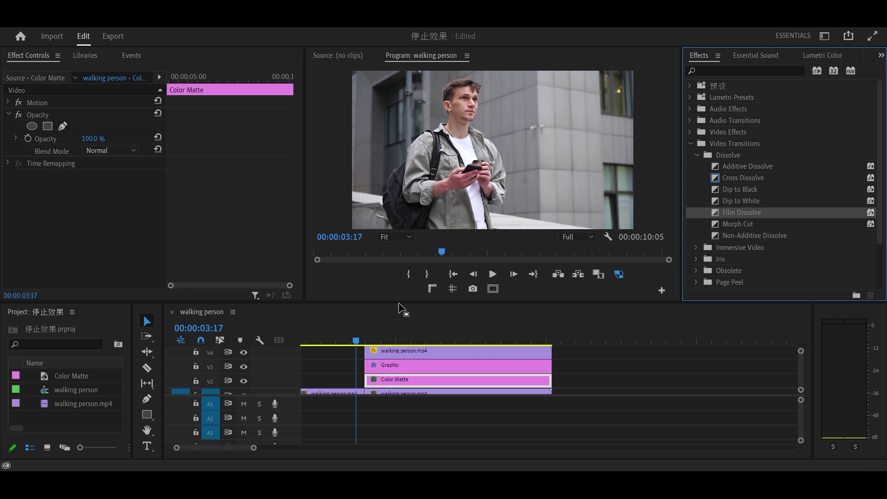
drag(398, 303, 383, 330)
scroll(362, 365, down, 1)
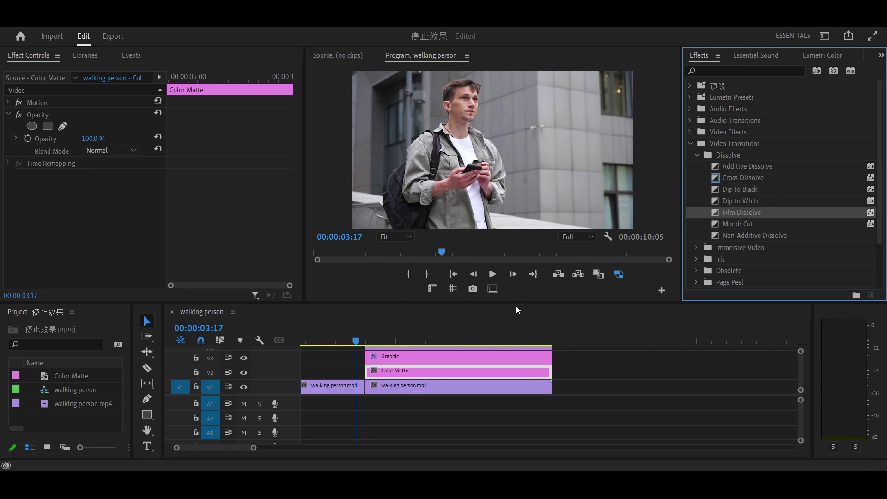
drag(517, 309, 370, 373)
click(494, 274)
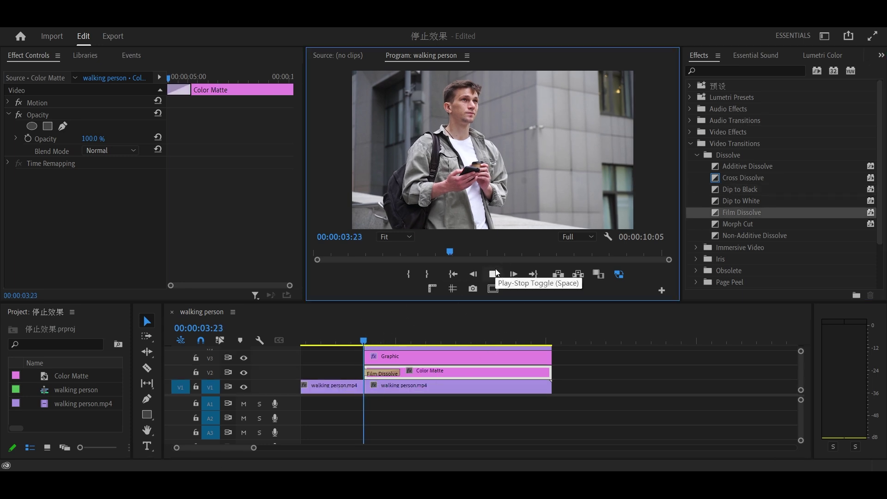
click(495, 272)
- Add a Dip to White transition at the V1 cut and shorten the Color Matte's Film Dissolve to 00:00:00:10
drag(382, 341, 361, 342)
key(Down)
drag(755, 201, 373, 374)
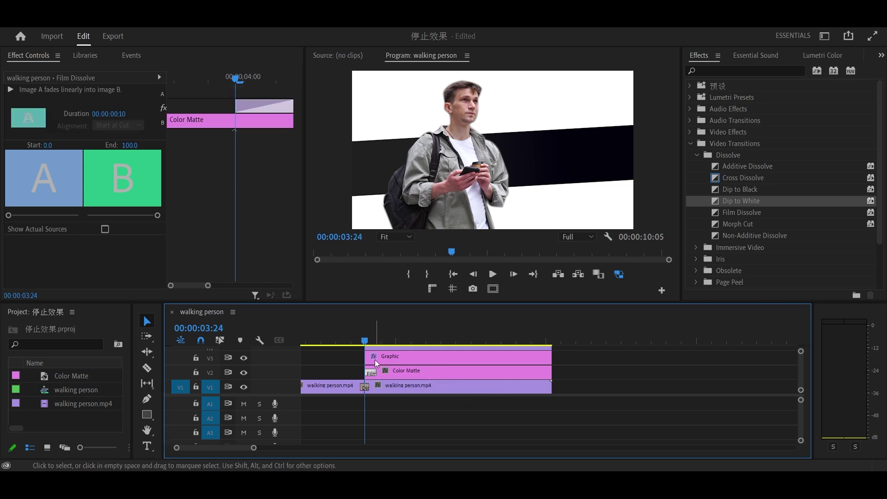
- Lengthen the Film Dissolve at the start of the Color Matte and play back the transitions
click(358, 341)
click(493, 274)
click(360, 340)
click(486, 276)
click(486, 275)
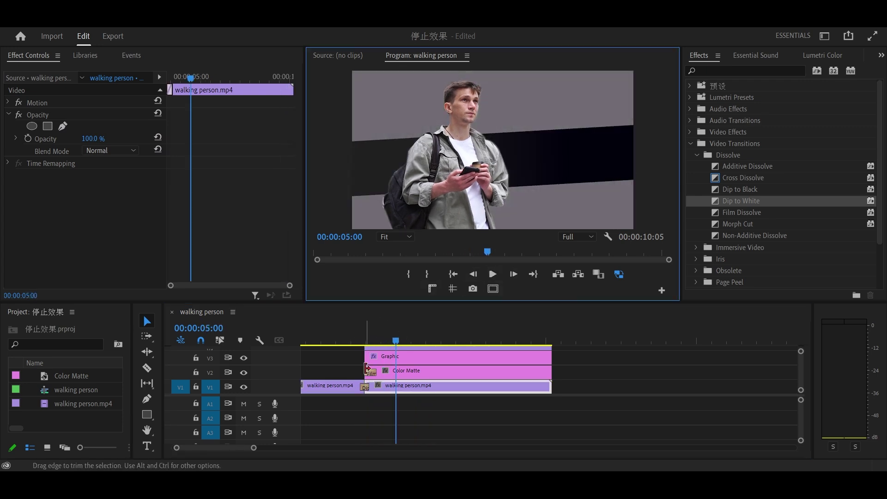
drag(377, 371, 388, 371)
click(357, 341)
click(493, 275)
- Shorten the Dip to White transition at the V1 cut and play back the result
drag(362, 341, 361, 362)
click(366, 387)
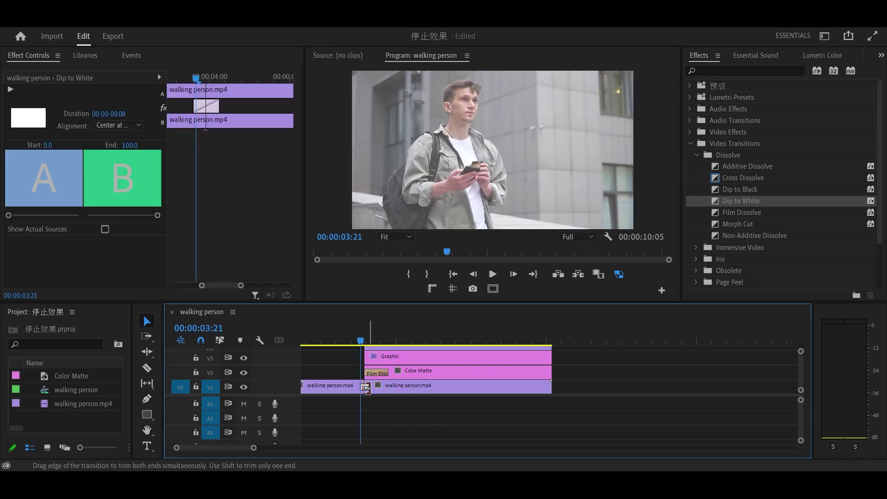
key(equal)
drag(375, 389, 373, 388)
click(493, 274)
drag(391, 332, 359, 330)
click(493, 274)
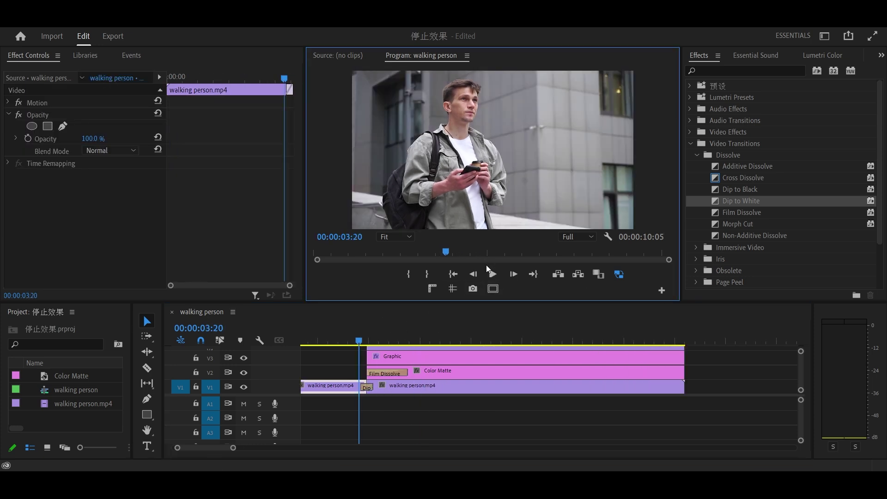
- Move the playhead to 00:00:04:14 and show the shape's Transform properties for the Graphic on V3
click(422, 329)
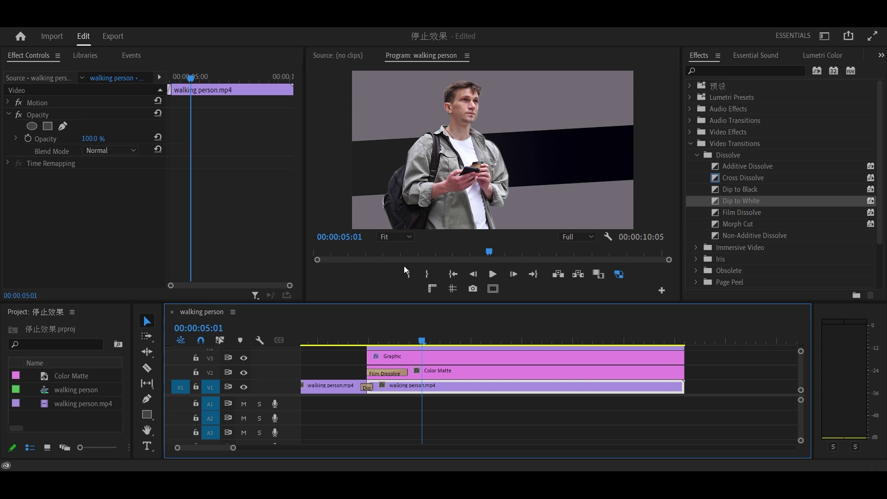
mouse_move(411, 339)
mouse_down()
mouse_move(387, 338)
mouse_move(397, 331)
mouse_up()
scroll(383, 368, up, 2)
click(396, 372)
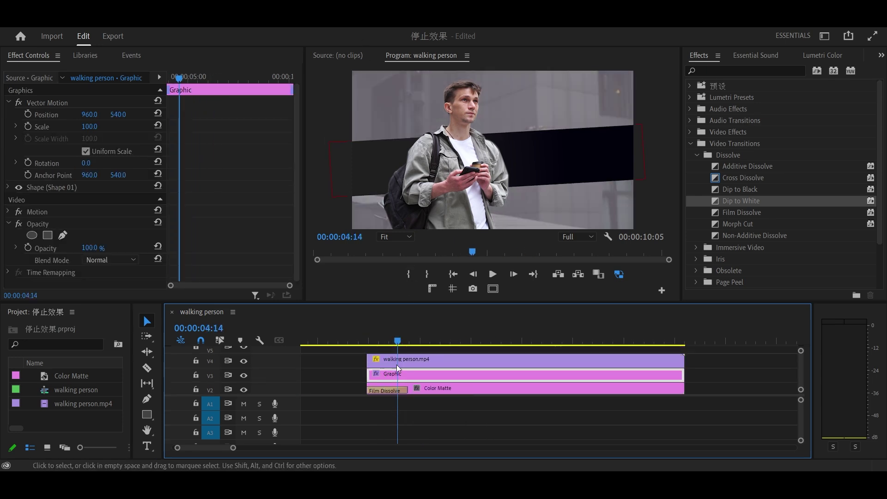
click(8, 102)
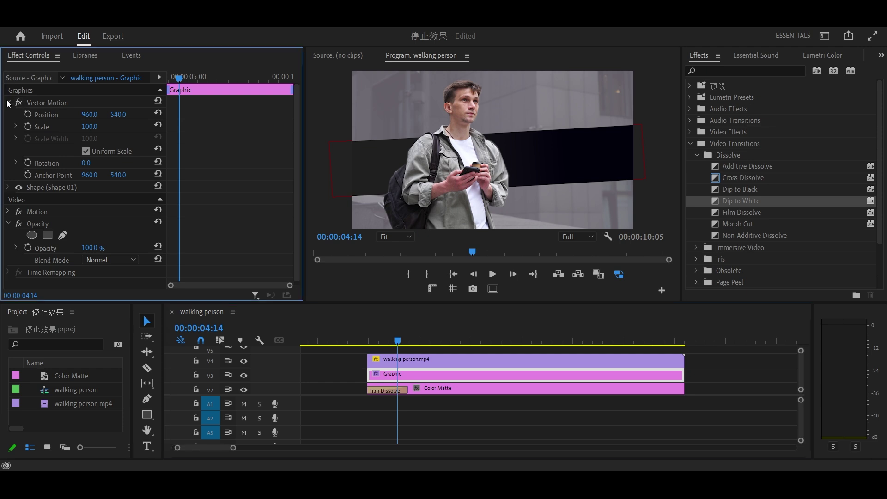
double_click(49, 116)
scroll(81, 154, down, 1)
scroll(81, 154, down, 2)
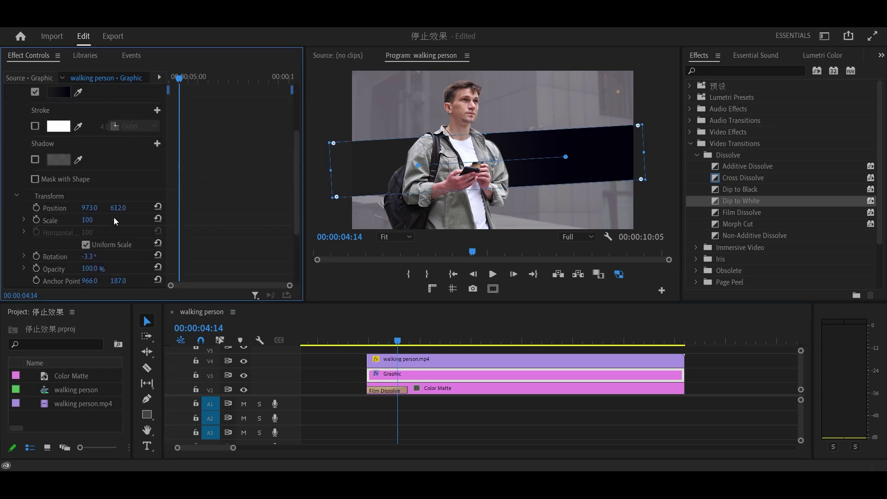
- Turn off Uniform Scale for the shape and move its anchor point to the shape's left edge, at about -167.3, 184.3
scroll(48, 210, down, 1)
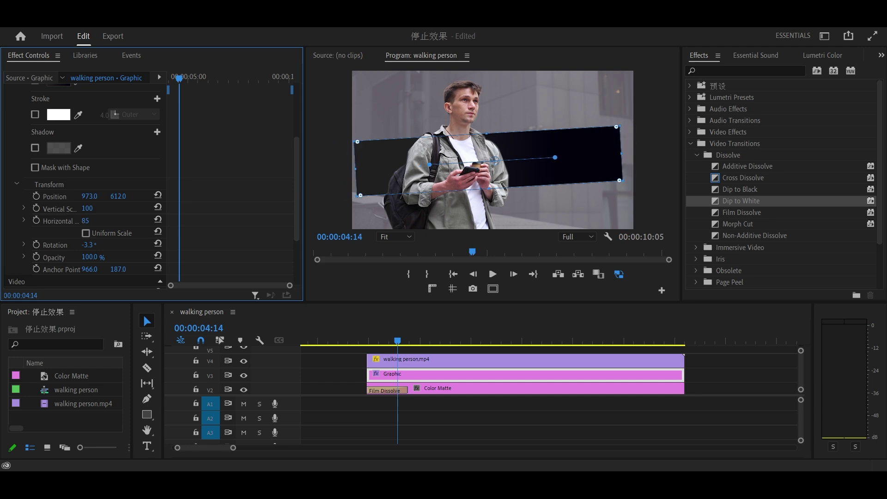
click(502, 166)
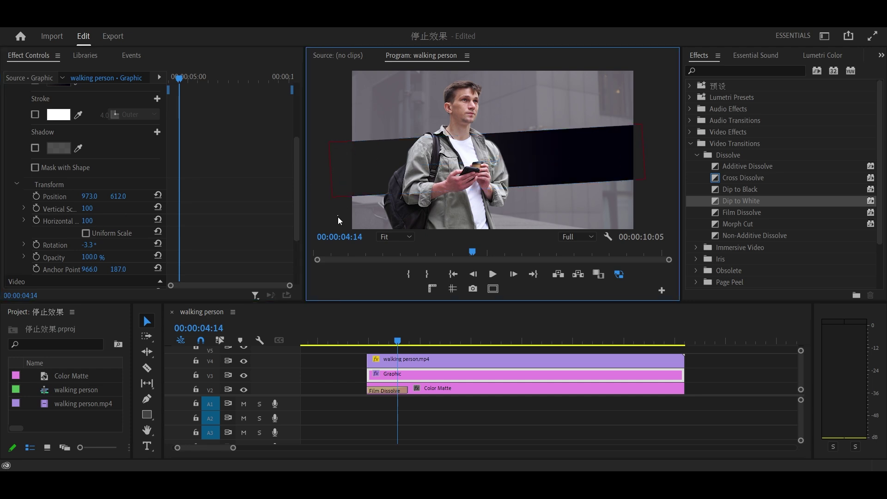
drag(494, 161, 328, 172)
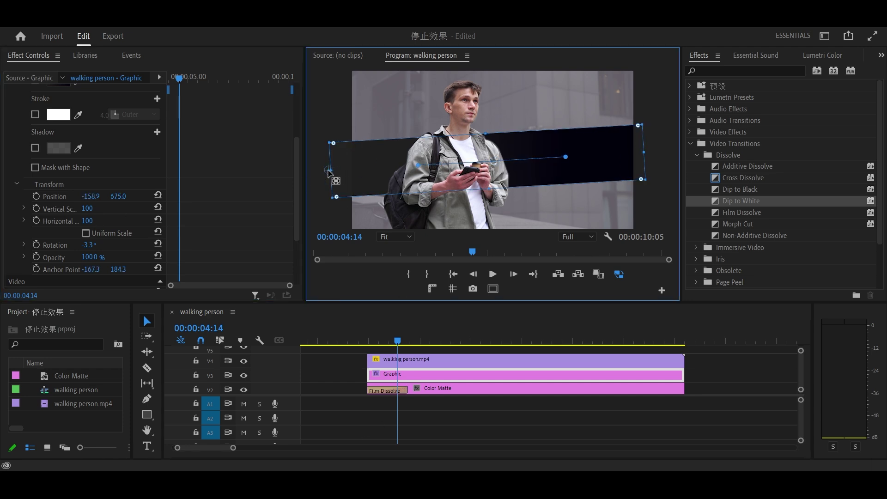
- Refine the shape's anchor point to about -152.2, 197.0 and keyframe its Horizontal Scale at 0 at 00:00:03:24
click(185, 203)
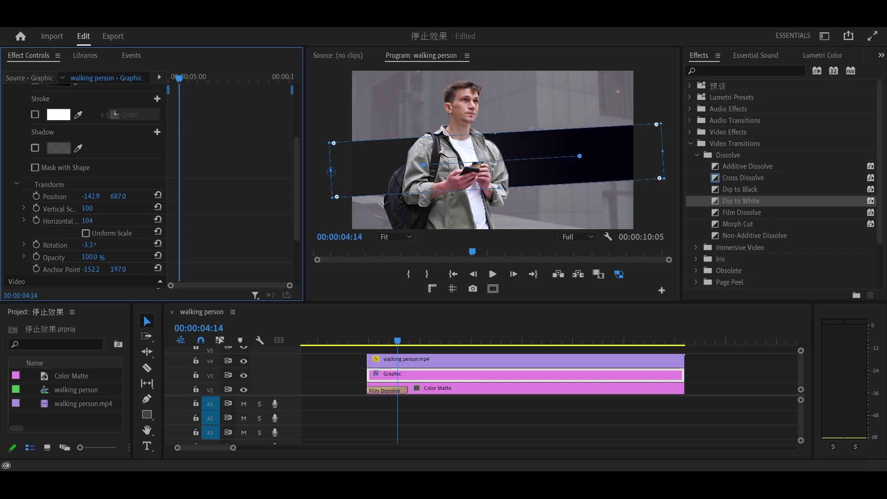
click(366, 343)
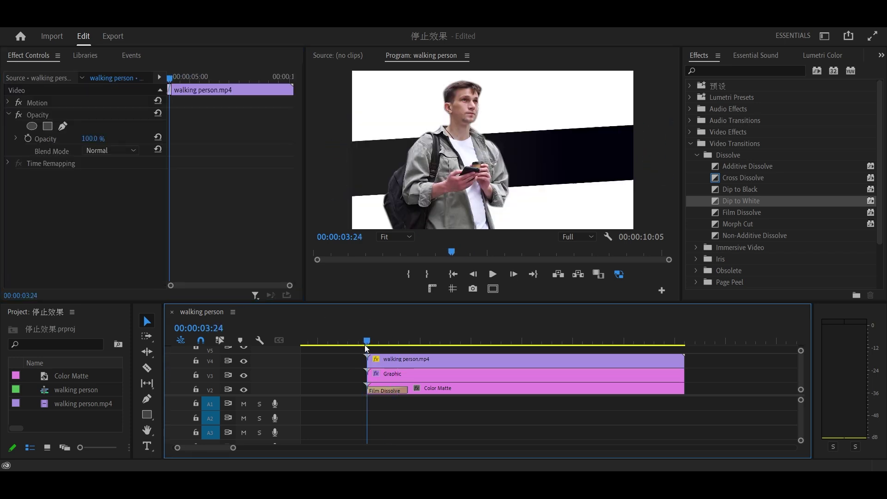
scroll(136, 195, down, 5)
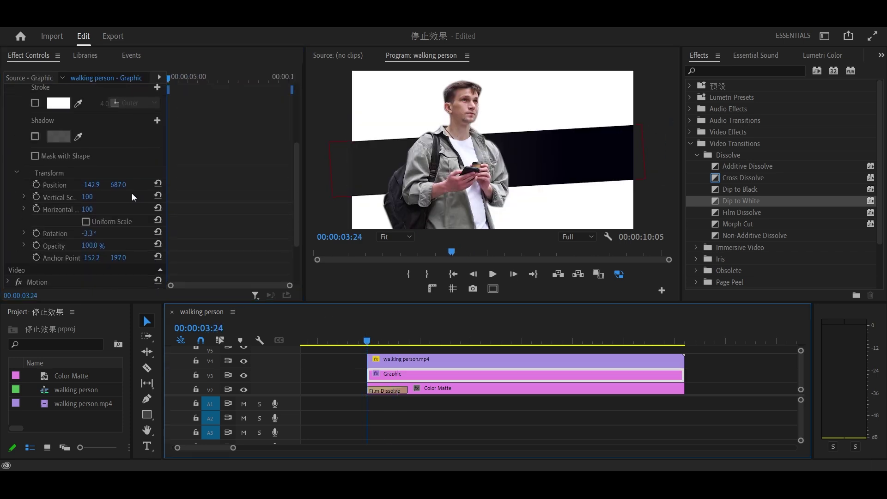
drag(81, 207, 82, 207)
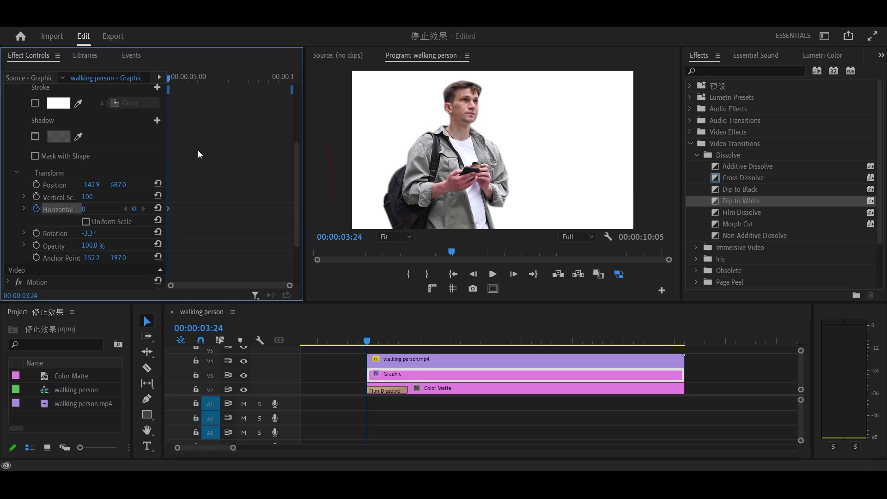
- Add a Horizontal Scale keyframe of 100 at 00:00:05:04 for the band and scrub through the animation
key(space)
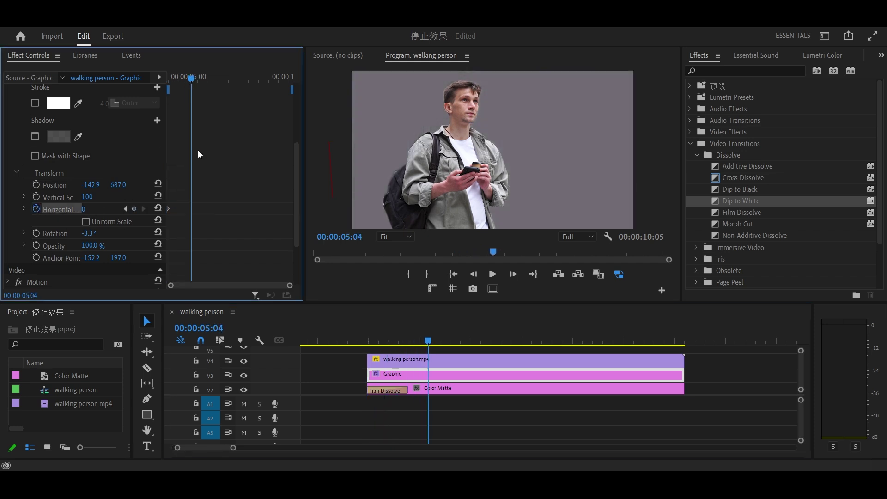
drag(84, 209, 196, 209)
key(ctrl+z)
click(98, 209)
text(100)
key(Return)
drag(389, 341, 410, 341)
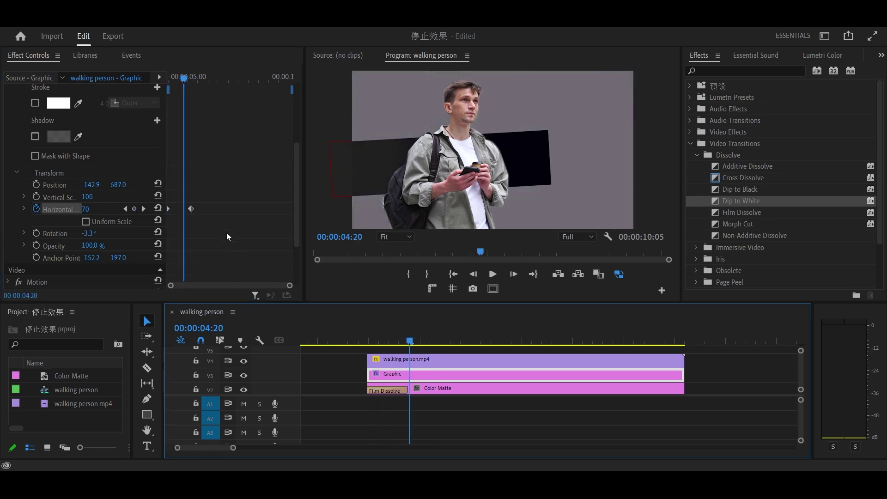
- Smooth the interpolation of both Horizontal Scale keyframes and play back the band animation from the clip's start
right_click(192, 209)
click(228, 315)
drag(183, 138, 152, 105)
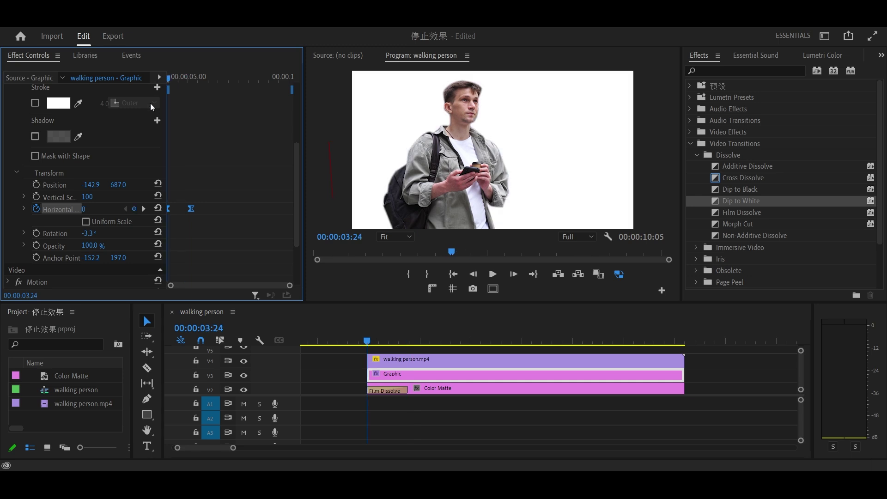
click(493, 274)
click(494, 275)
- Select the walking person.mp4 clip on V4 and enable Position and Scale keyframes at 00:00:03:24
drag(195, 80, 193, 82)
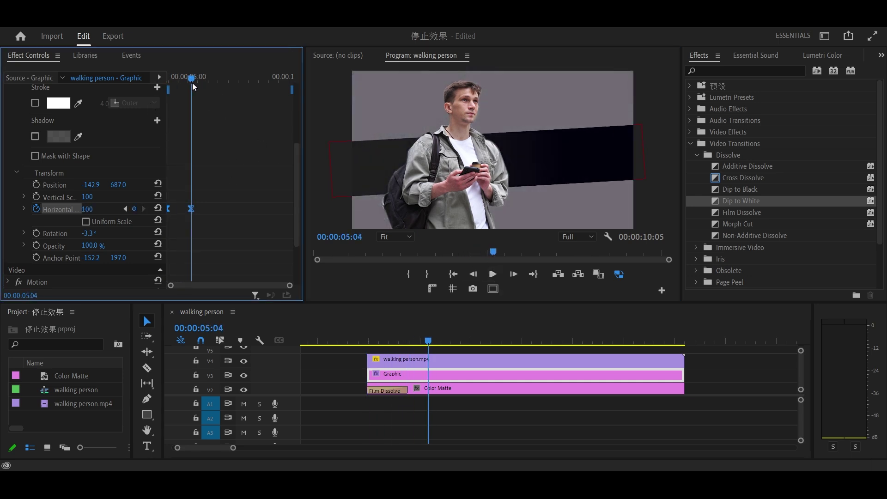
scroll(94, 152, up, 5)
scroll(94, 152, up, 2)
click(8, 116)
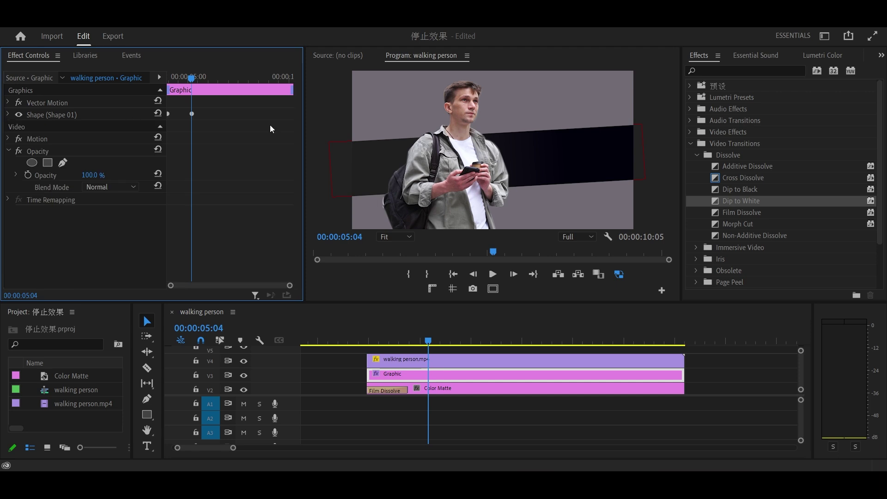
click(392, 359)
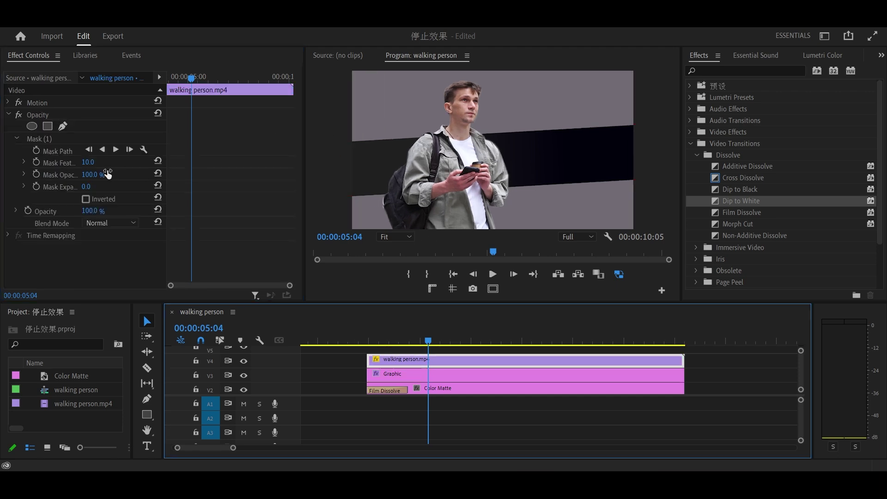
drag(173, 79, 143, 91)
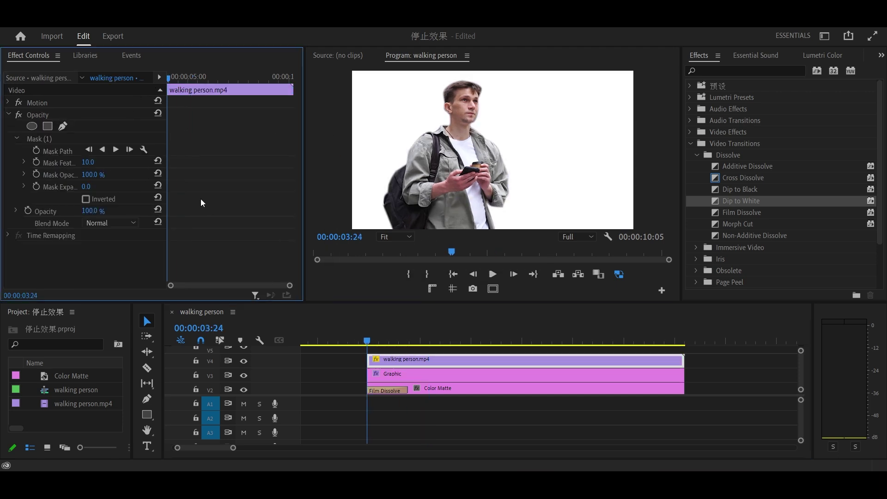
click(8, 102)
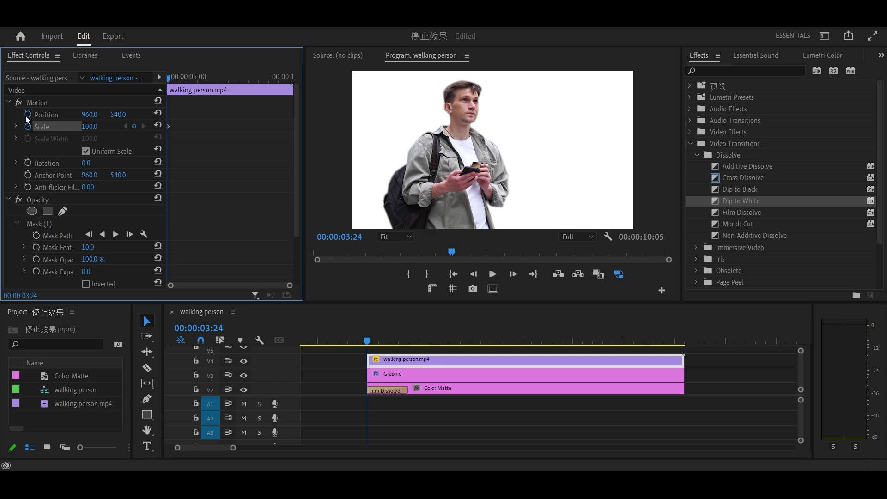
- Set the V4 clip's Scale to 110 at 00:00:05:04
key(space)
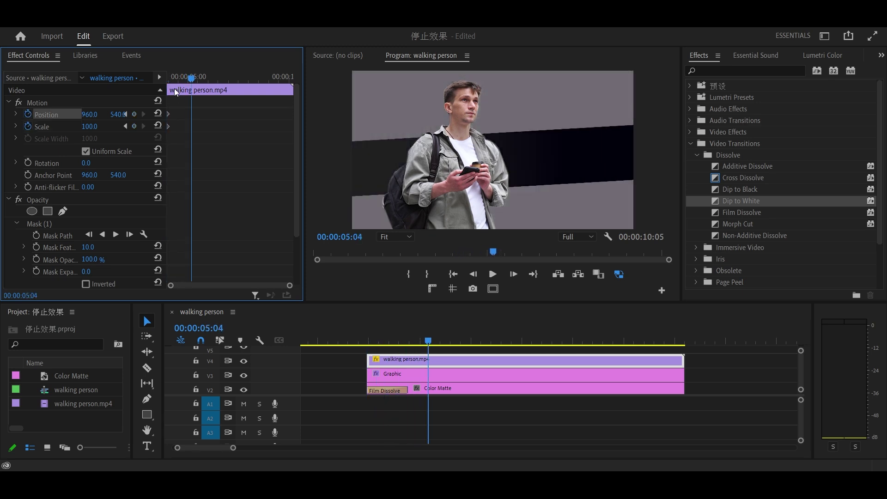
click(90, 126)
text(0)
key(Return)
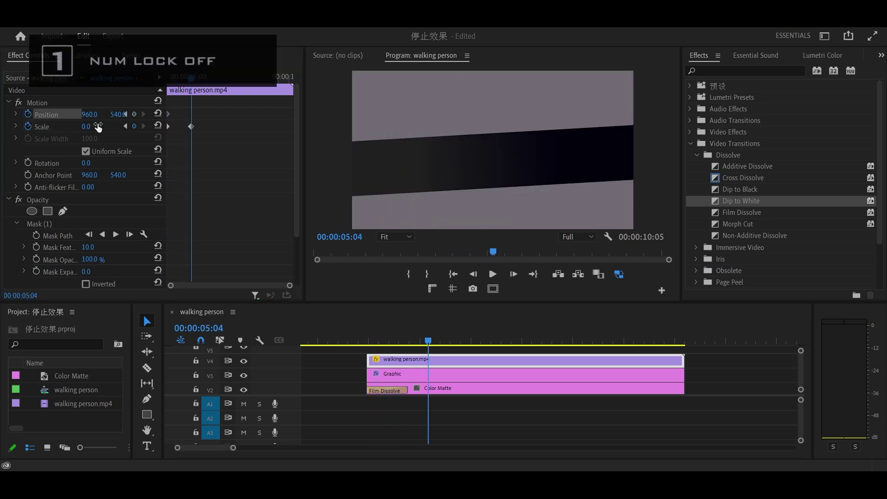
click(93, 126)
text(100)
key(Return)
text(11)
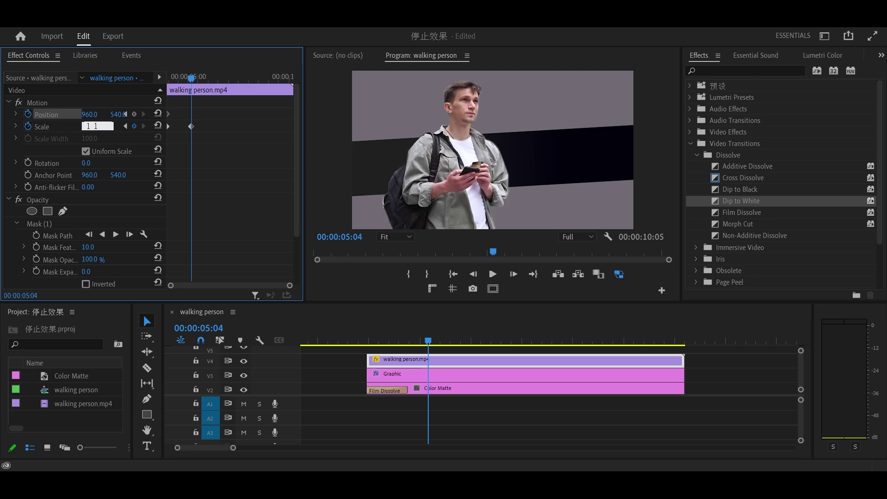
text(0)
key(Return)
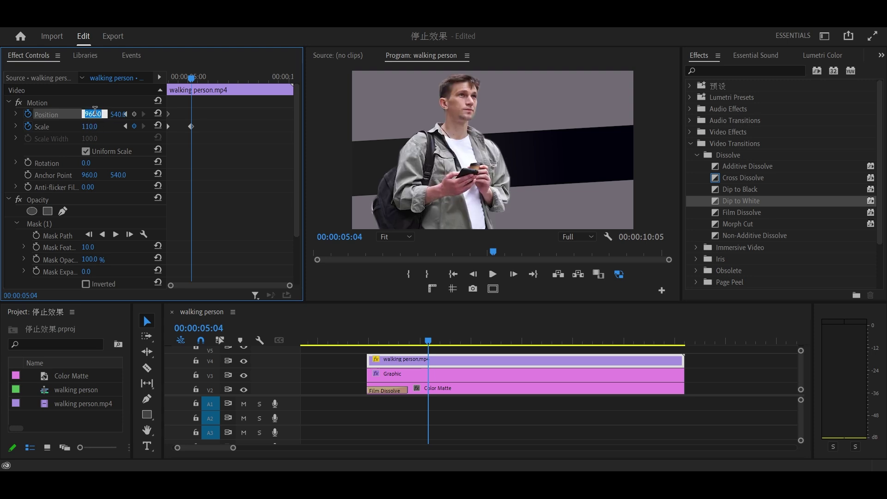
- Set the V4 clip's Position to 940, 520 at 00:00:05:04
text(940)
key(Return)
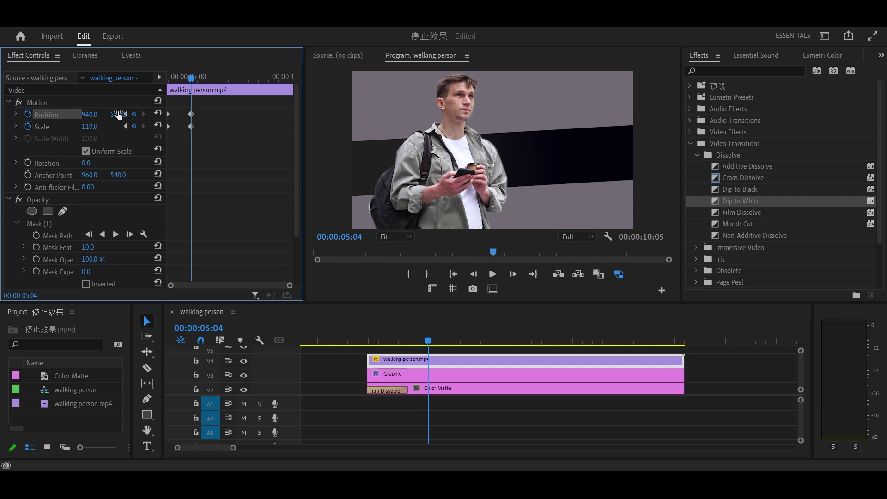
text(520)
key(Return)
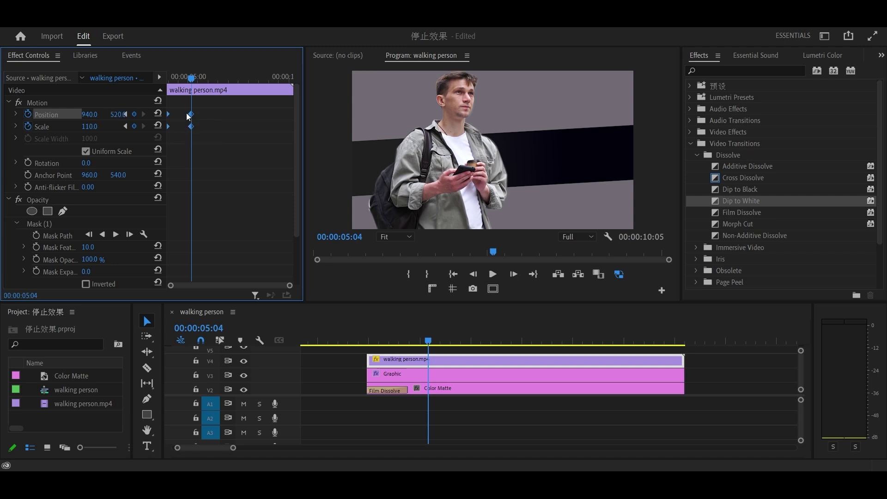
- Smooth the temporal interpolation of the V4 clip's Position and Scale keyframes
right_click(186, 114)
right_click(181, 105)
right_click(168, 113)
click(200, 164)
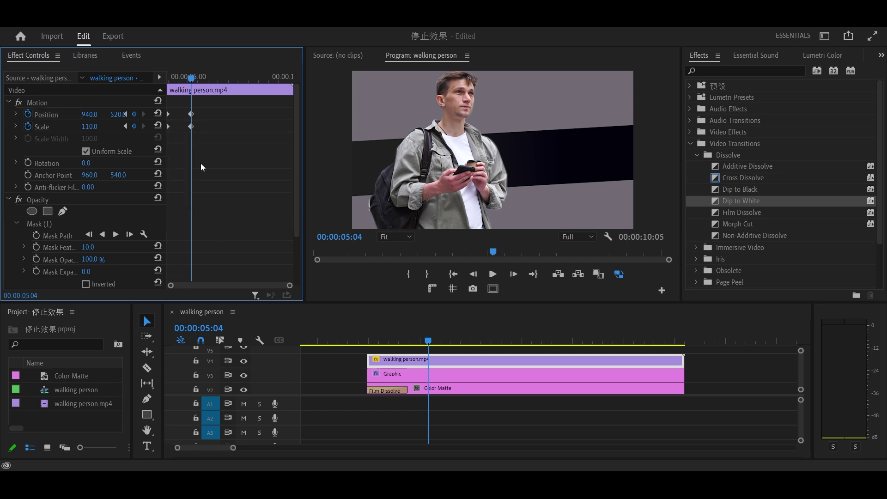
right_click(191, 126)
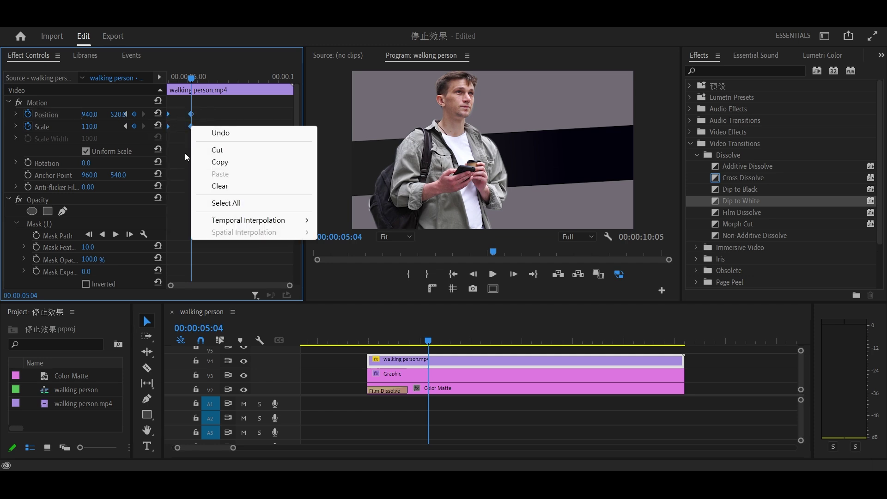
right_click(190, 113)
click(191, 127)
right_click(190, 125)
click(229, 233)
drag(209, 144, 155, 108)
right_click(191, 114)
mouse_move(248, 209)
click(359, 230)
key(Up)
- Play back the man's scale and position animation and return the playhead to 00:00:03:24
click(493, 274)
click(493, 274)
click(187, 82)
drag(186, 82, 165, 85)
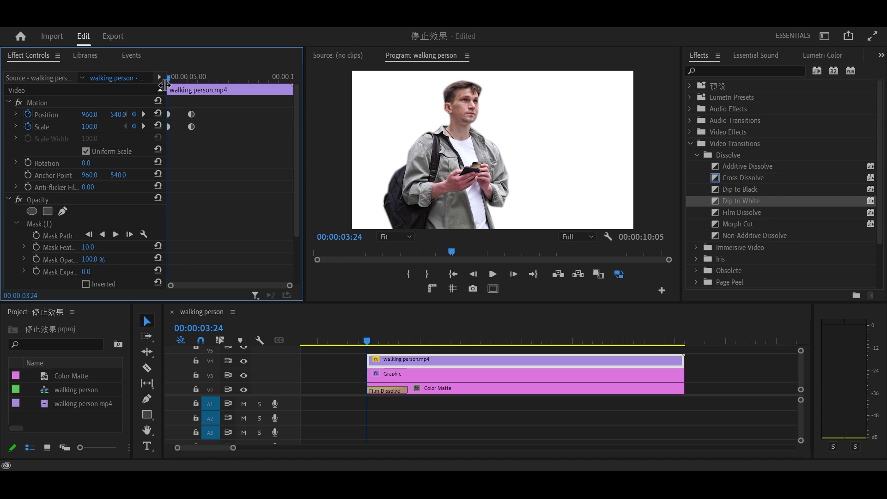
- Shift the V4 clip's Position and Scale keyframes later so the last pair sits at 00:00:05:24, and play back
key(shift+Right)
key(shift+Right)
key(shift+Right)
key(shift+Right)
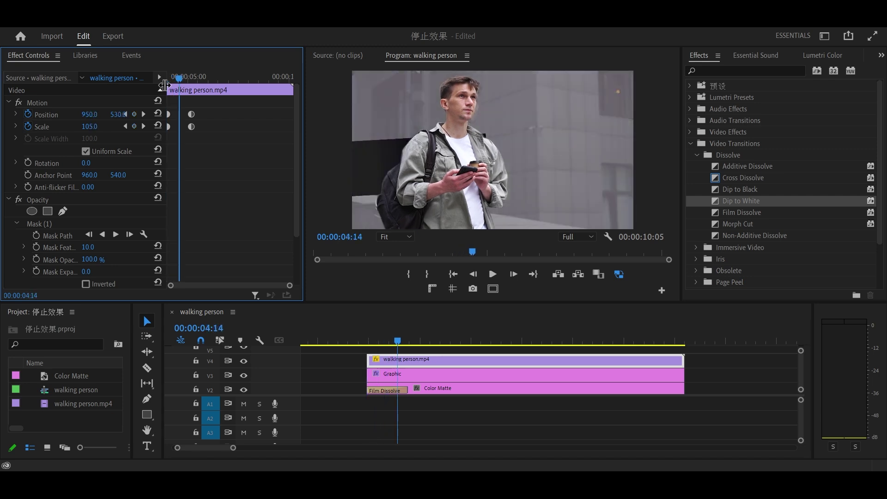
drag(192, 125, 208, 121)
drag(183, 79, 153, 77)
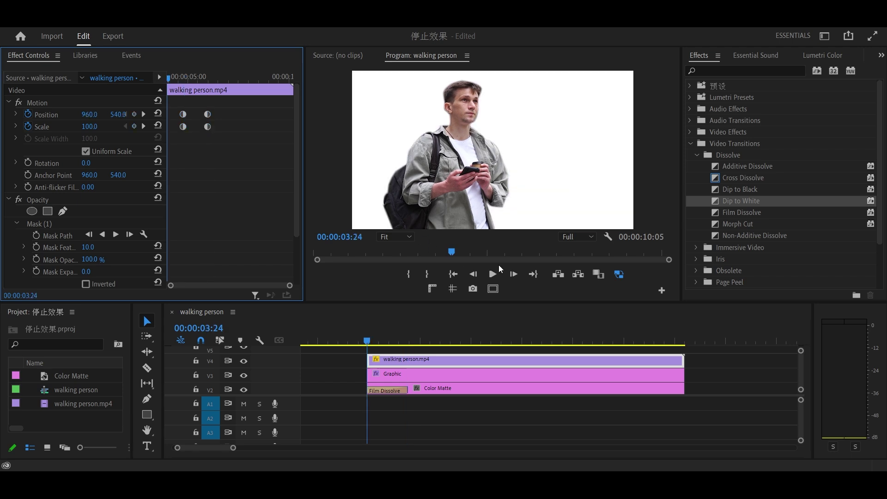
click(493, 274)
key(space)
- Move the first Position and Scale keyframes back to the V4 clip's start and play back the slower zoom
drag(191, 131, 169, 104)
drag(183, 115, 168, 115)
drag(183, 79, 162, 79)
key(space)
drag(221, 80, 162, 86)
key(space)
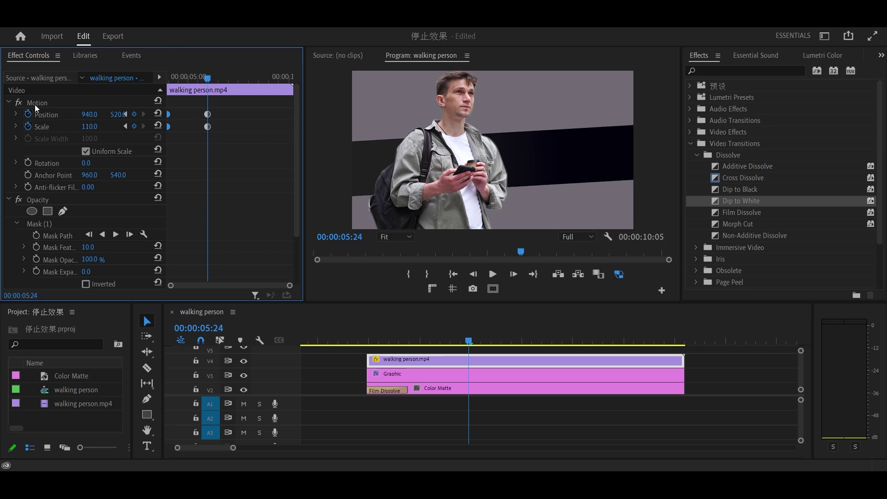
- Add the man's name as a text layer on the band in the V3 Graphic and show its Essential Graphics properties
click(9, 103)
click(8, 115)
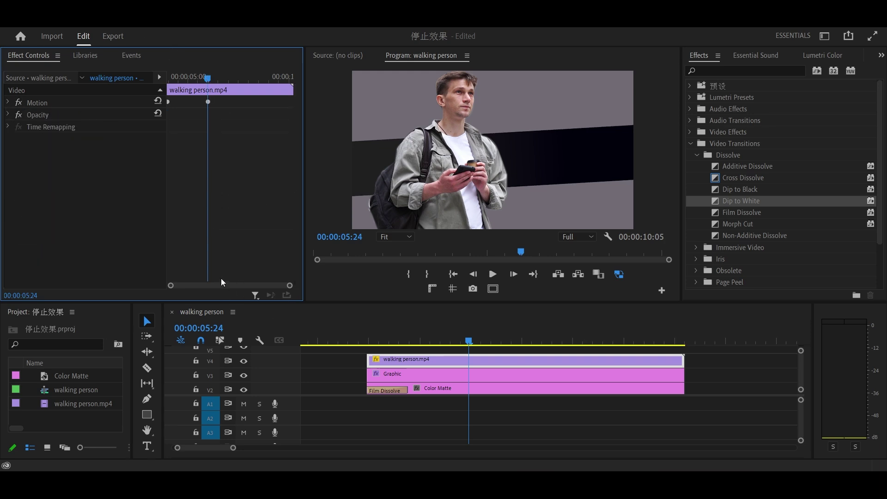
click(385, 374)
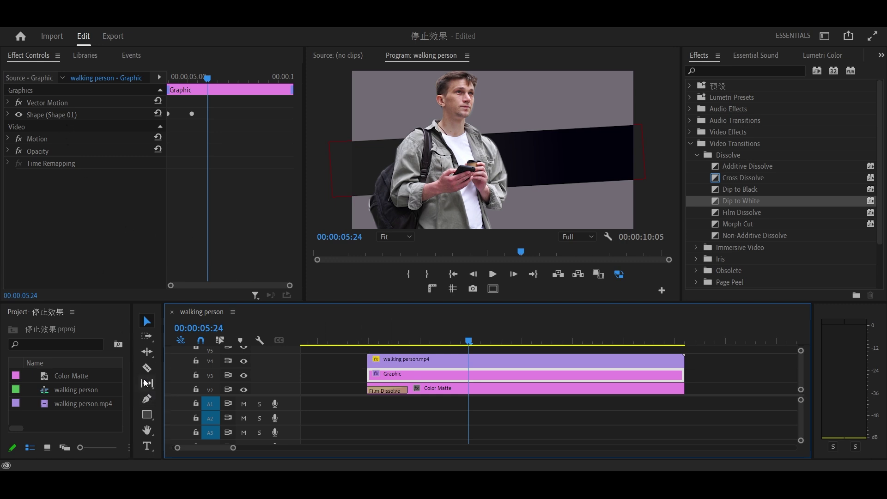
click(147, 446)
click(533, 160)
text(W)
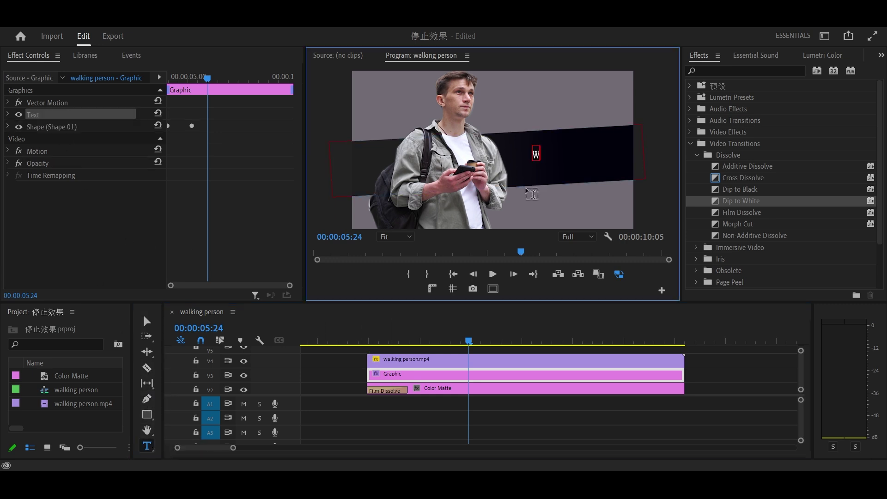
text(ADE)
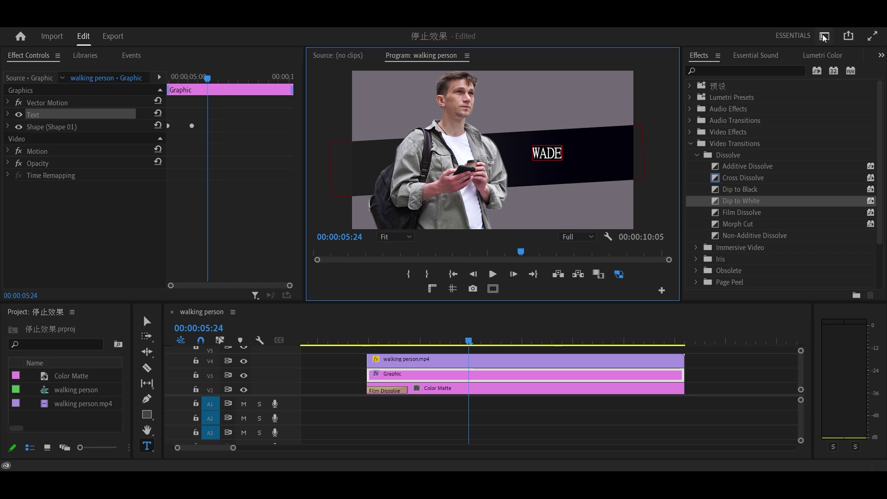
click(842, 60)
click(881, 55)
click(767, 106)
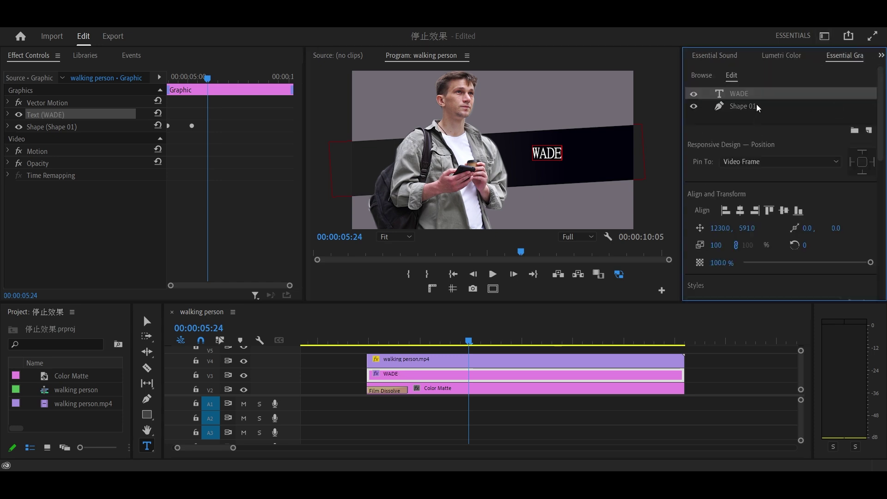
scroll(759, 159, down, 3)
click(730, 191)
text(VD)
click(740, 235)
click(552, 156)
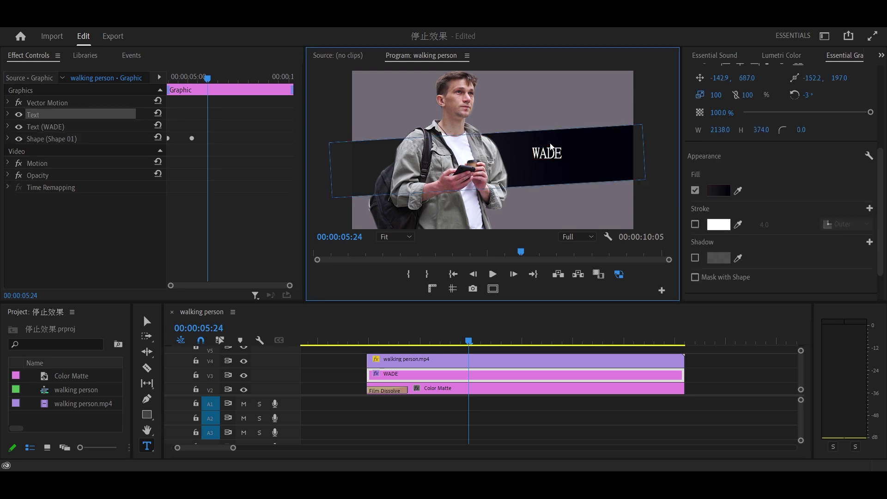
key(ctrl+z)
- Set the font of the name text to Antique Olive Compact
double_click(552, 157)
scroll(804, 187, down, 3)
click(825, 226)
click(756, 323)
click(865, 228)
scroll(794, 287, down, 8)
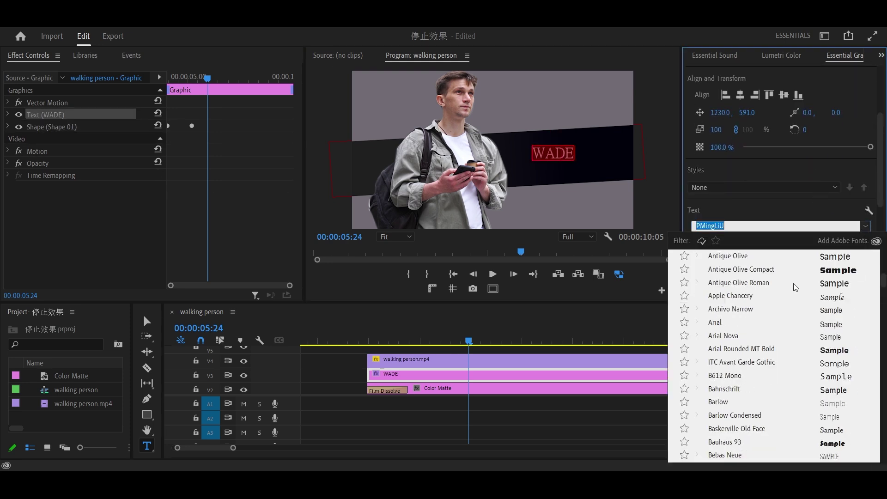
click(792, 302)
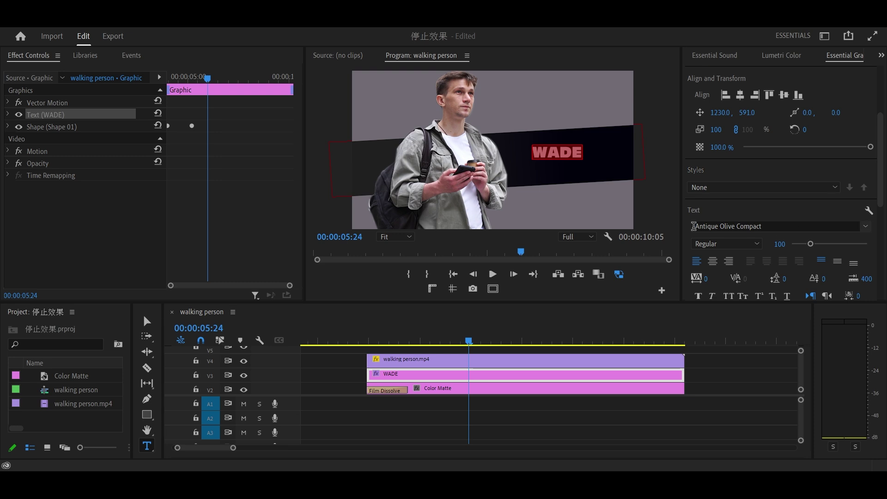
- Scale the name text to about 195, rotate it about -3° and place it on the band at about 1130.8, 670.1
click(147, 321)
drag(592, 149, 599, 167)
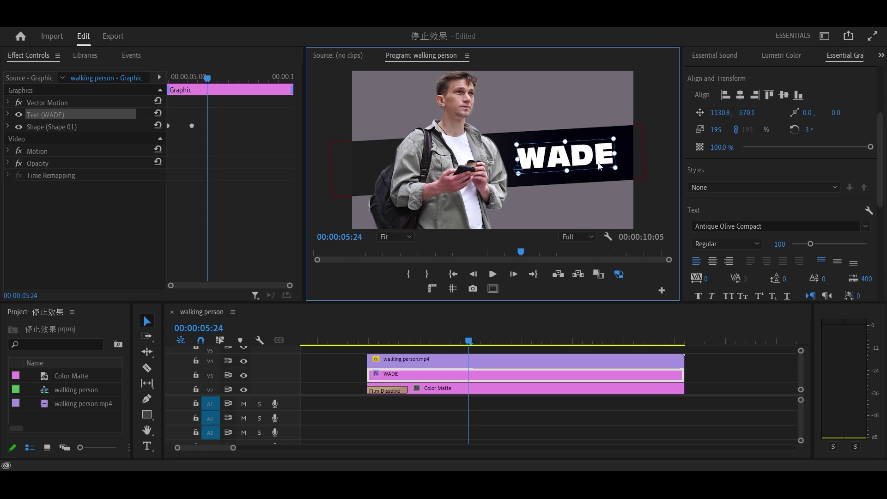
- Try a tracking of 50 for the name text and settle on 25
double_click(601, 161)
click(776, 241)
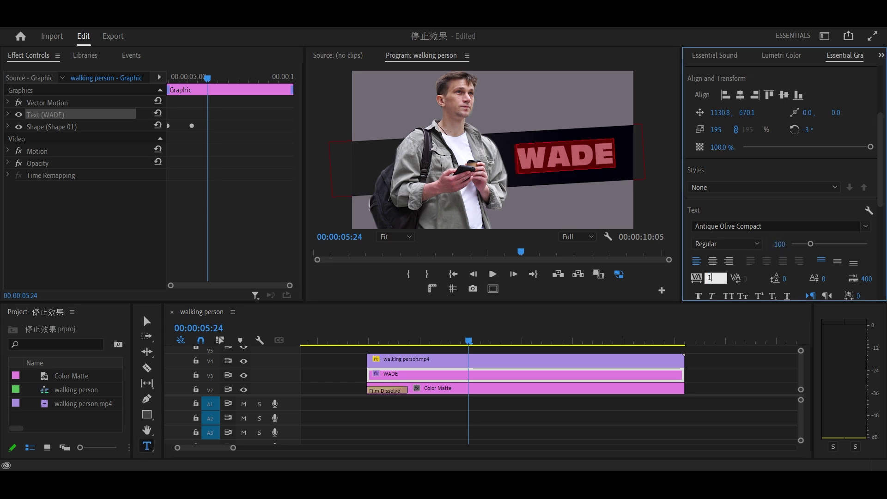
text(50)
key(Return)
text(25)
key(Return)
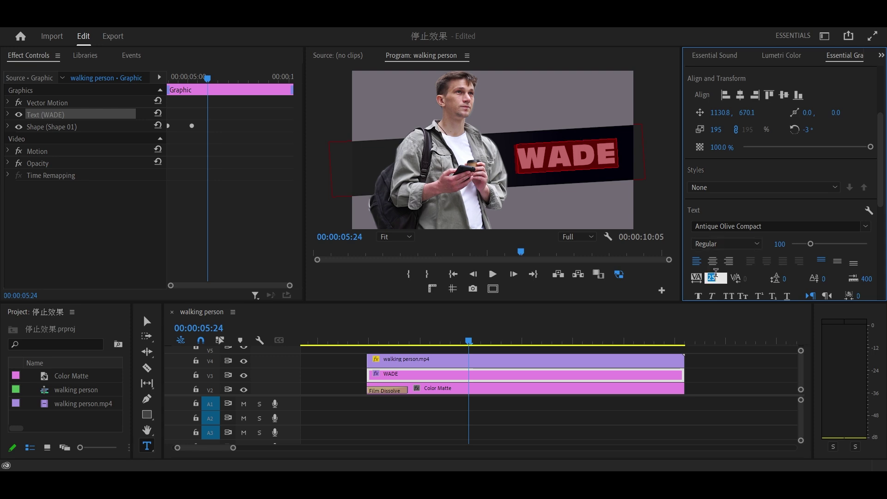
- Set the name text's tracking to 20 and enable a 4.0 outer stroke in dark blue 0D173A
key(Return)
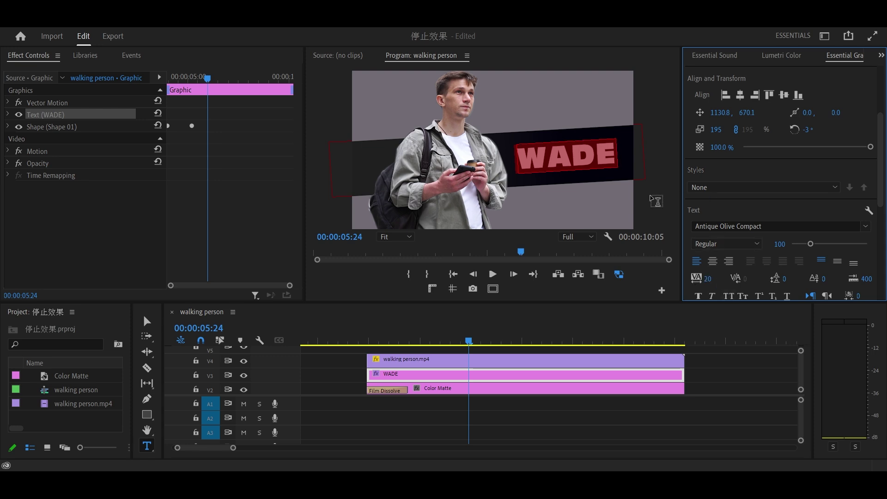
scroll(762, 208, down, 5)
click(695, 219)
click(718, 219)
drag(465, 218, 465, 270)
click(412, 192)
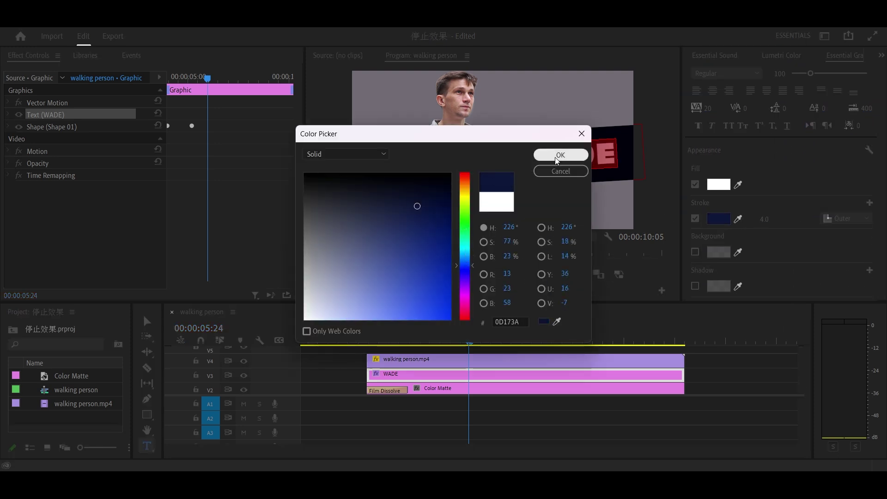
click(560, 155)
scroll(729, 235, down, 5)
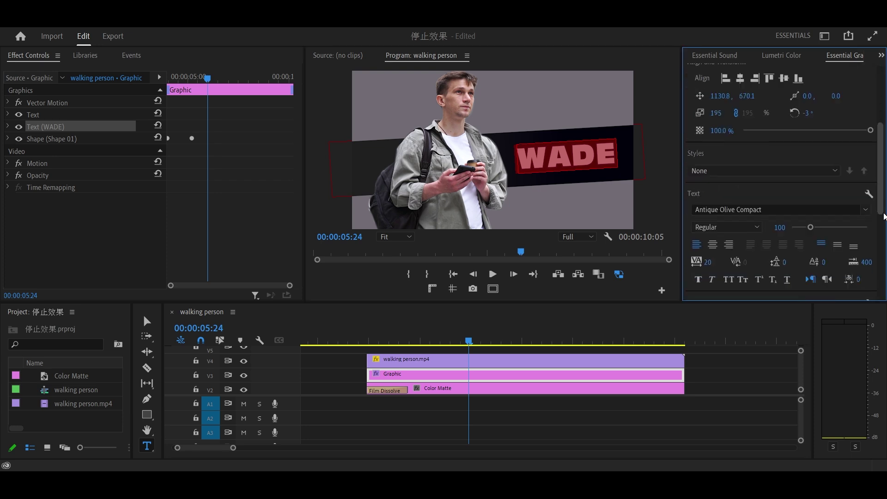
- Change the name text's stroke colour to a medium grey
click(718, 198)
click(466, 274)
drag(465, 273, 465, 256)
drag(319, 253, 283, 236)
click(560, 157)
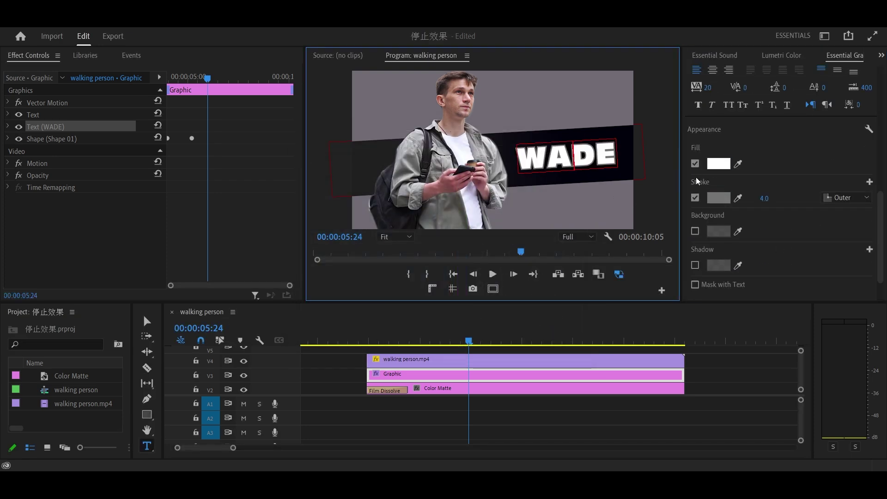
scroll(781, 222, down, 2)
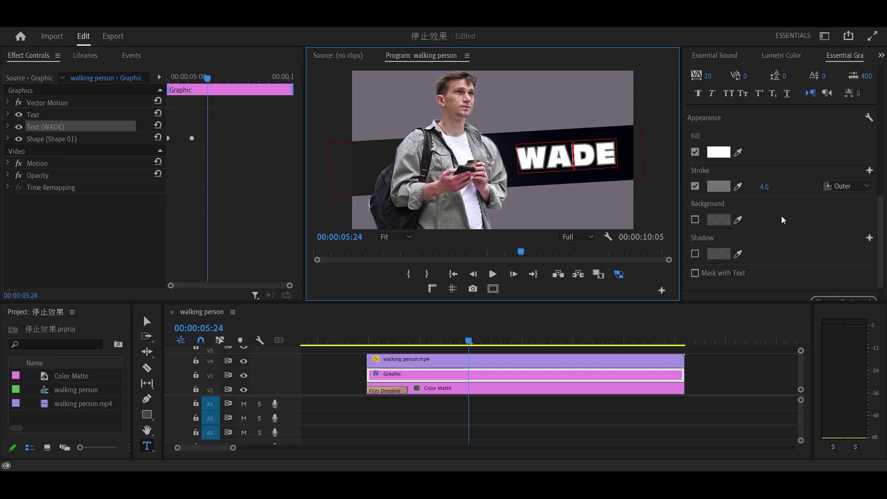
- Switch to the Selection tool and rotate the name text to about -4° on the canvas
key(v)
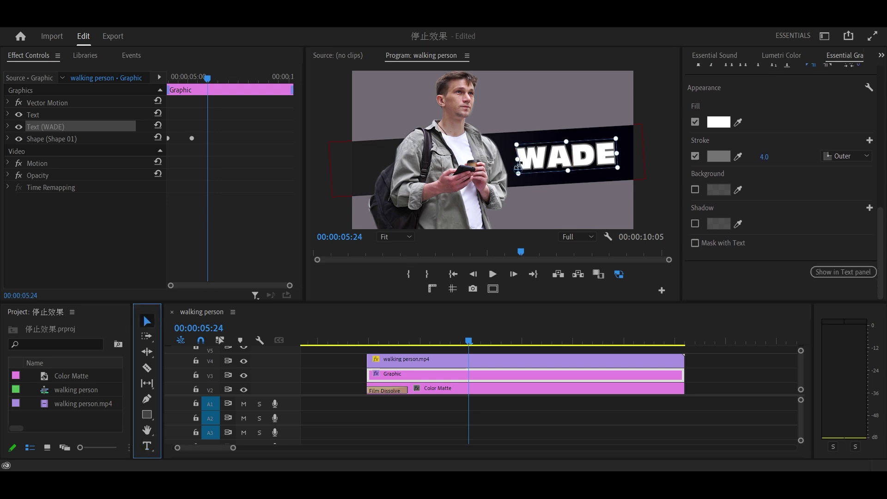
click(621, 135)
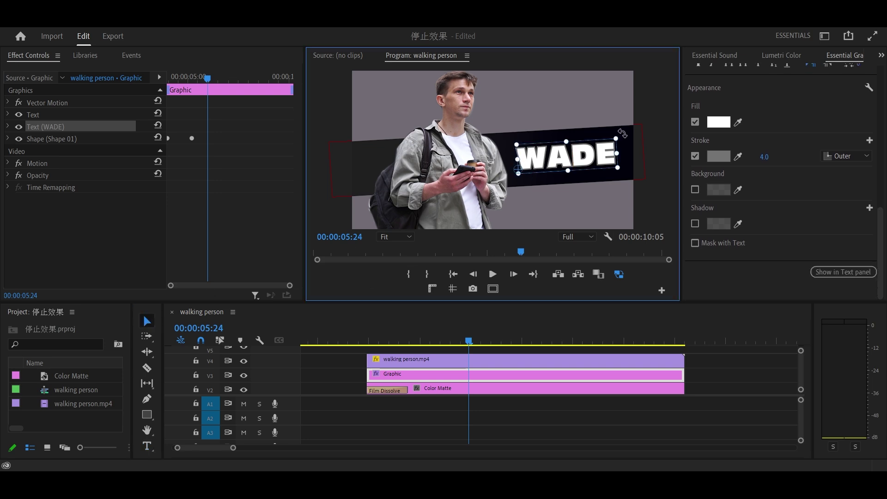
click(653, 142)
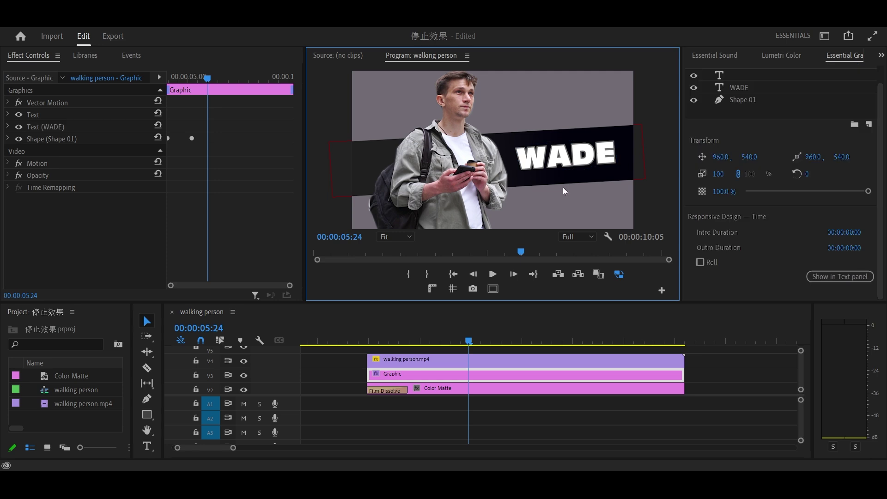
click(560, 170)
- Play back the sequence from about 00:00:04:02 to check the name text against the animated band
click(373, 340)
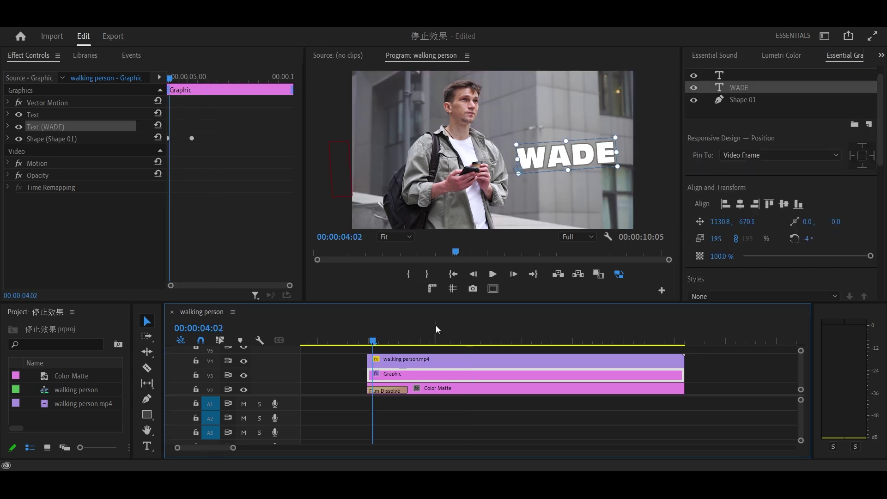
key(space)
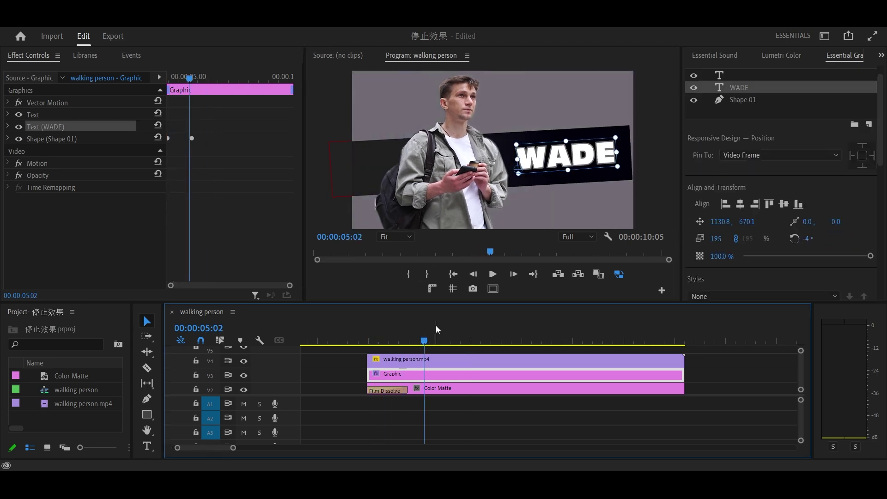
key(space)
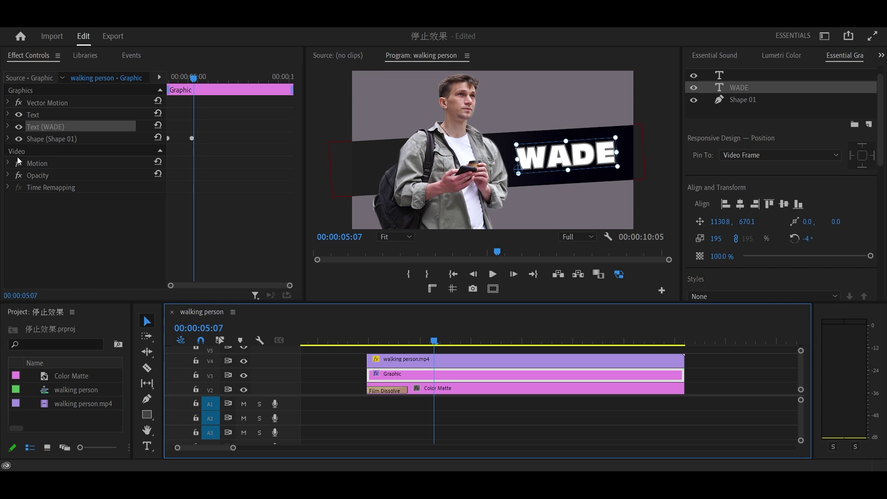
- Animate the name text's Anchor Point X from 403 at 00:00:05:07 to about -2 at 00:00:06:02
click(8, 127)
scroll(26, 155, down, 10)
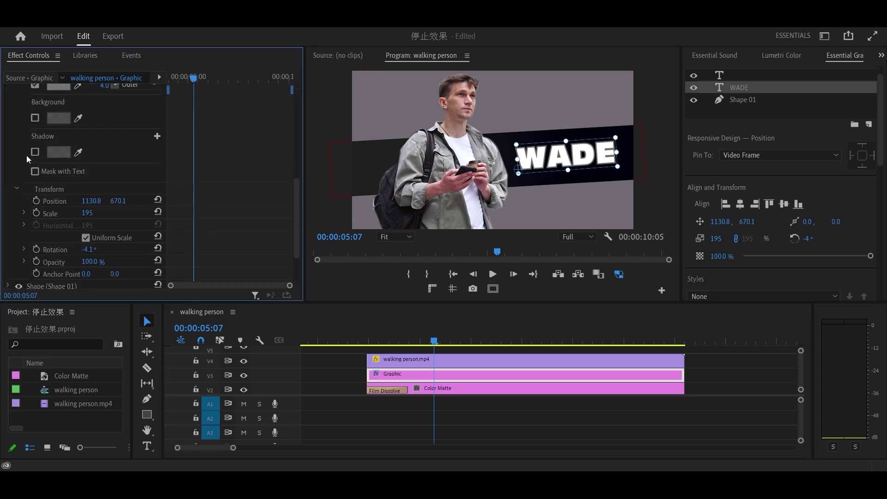
scroll(27, 155, down, 3)
drag(90, 213, 194, 211)
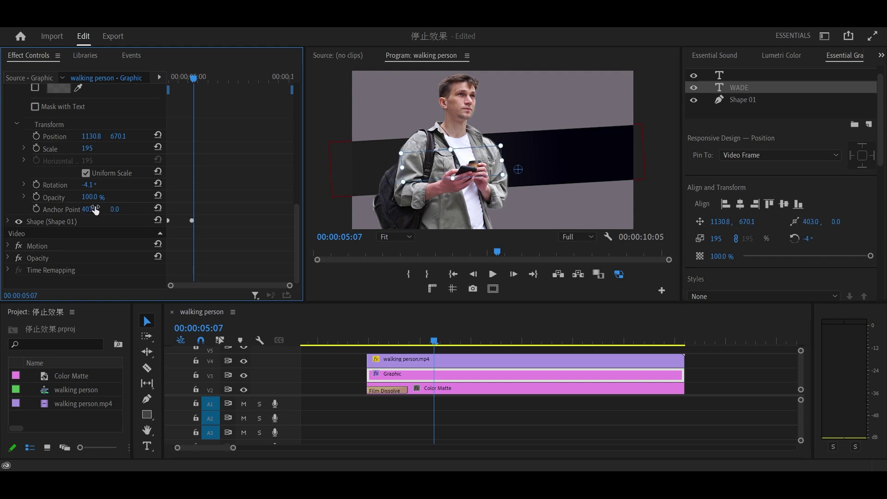
click(36, 210)
key(space)
drag(88, 209, 20, 209)
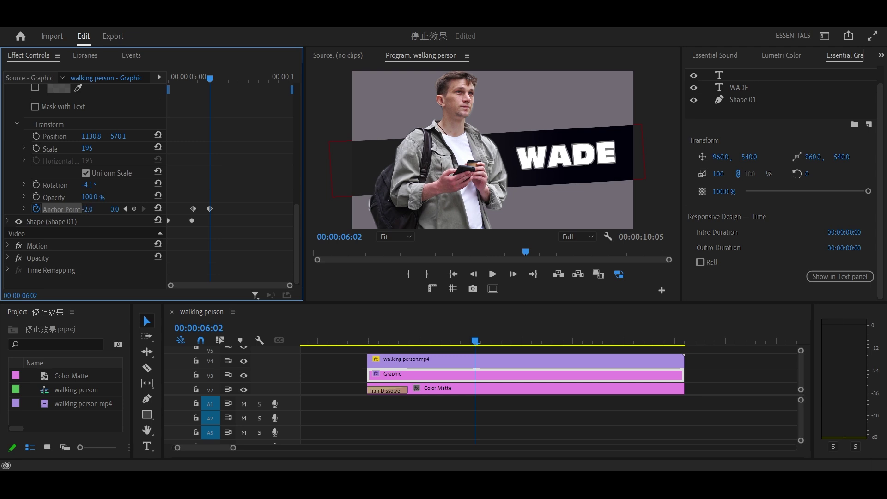
- Adjust the name text's rotation to about -3.6° and play back its slide-in
click(565, 165)
drag(625, 137, 624, 138)
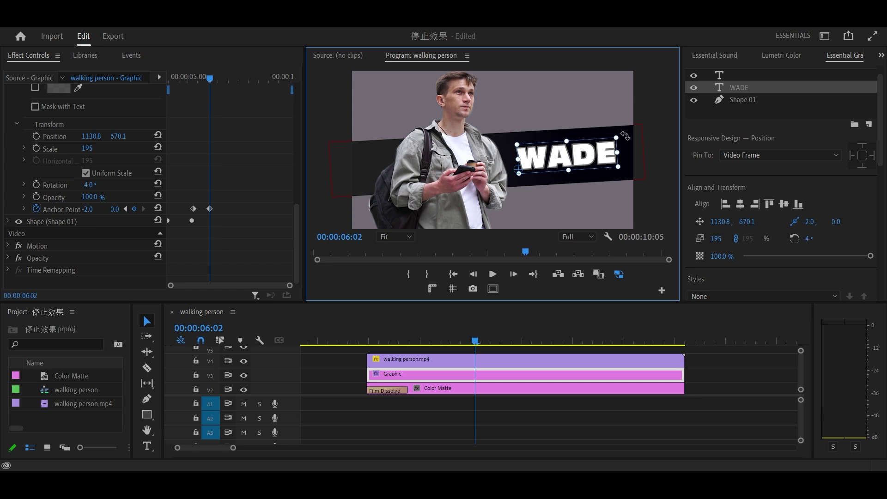
click(492, 274)
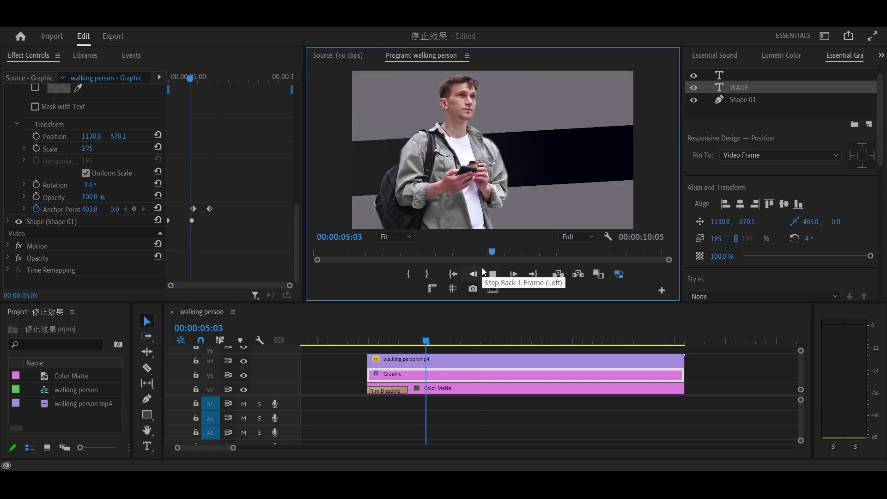
- Shift both Anchor Point keyframes of the name text slightly earlier, starting at about 00:00:05:04, and preview the timing
click(369, 317)
click(94, 209)
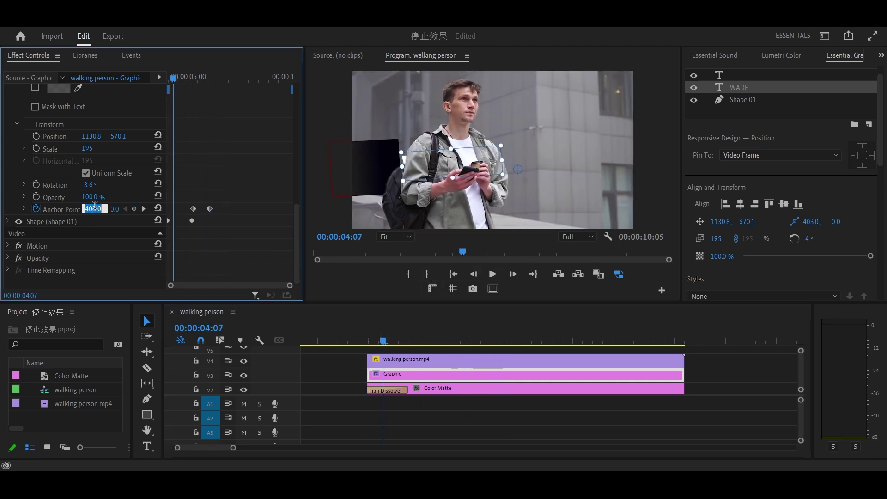
drag(194, 209, 191, 209)
key(space)
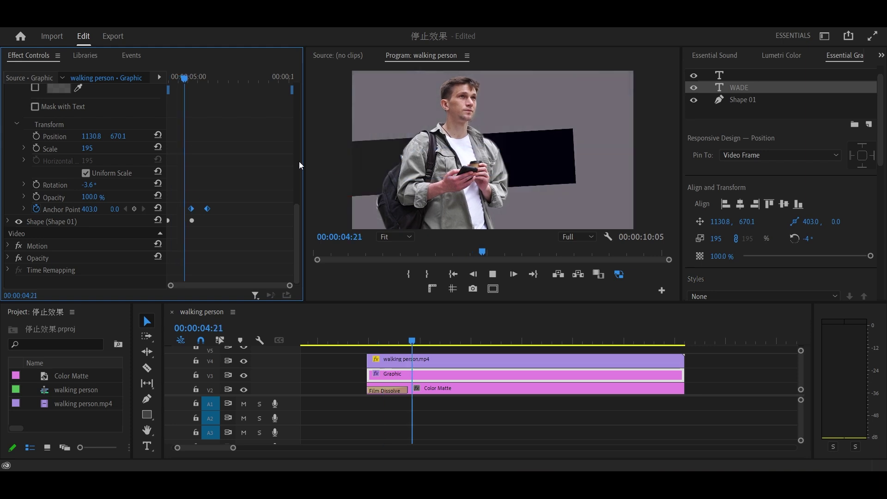
key(space)
- Smooth the temporal interpolation of the name text's Anchor Point keyframes and play back the motion
right_click(191, 210)
mouse_move(250, 304)
click(365, 330)
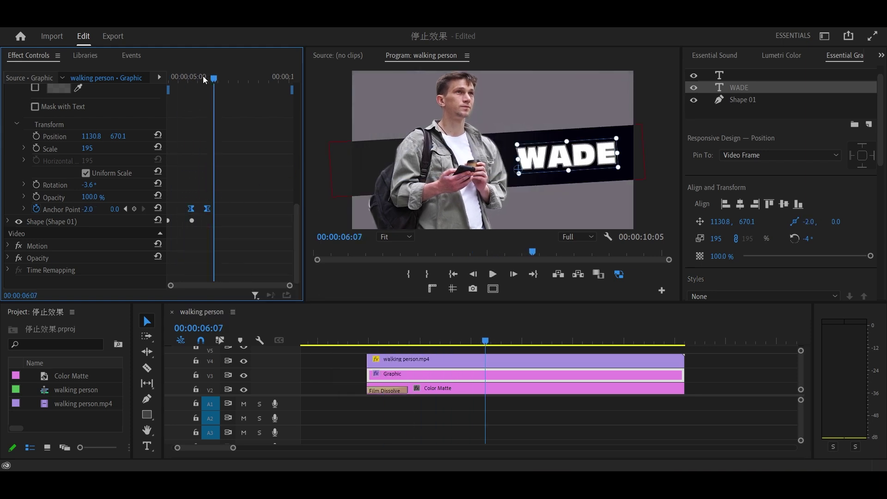
drag(203, 80, 175, 80)
click(493, 274)
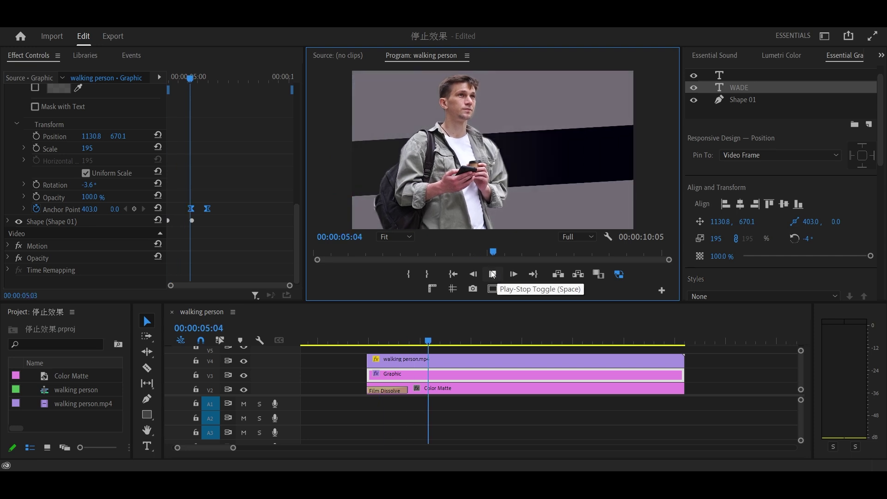
click(493, 274)
- Keyframe the name text's opacity from 0% at 00:00:05:04 to full at the second Anchor Point keyframe, smoothing the interpolation
drag(217, 82, 198, 84)
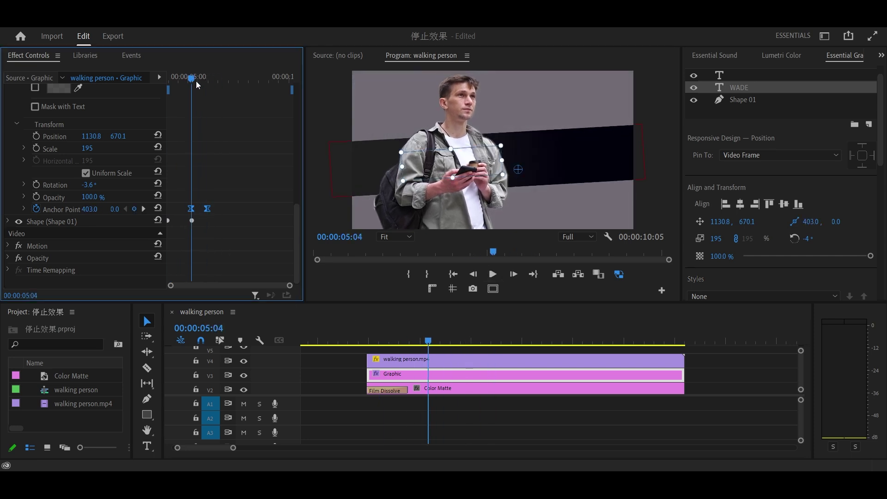
click(36, 197)
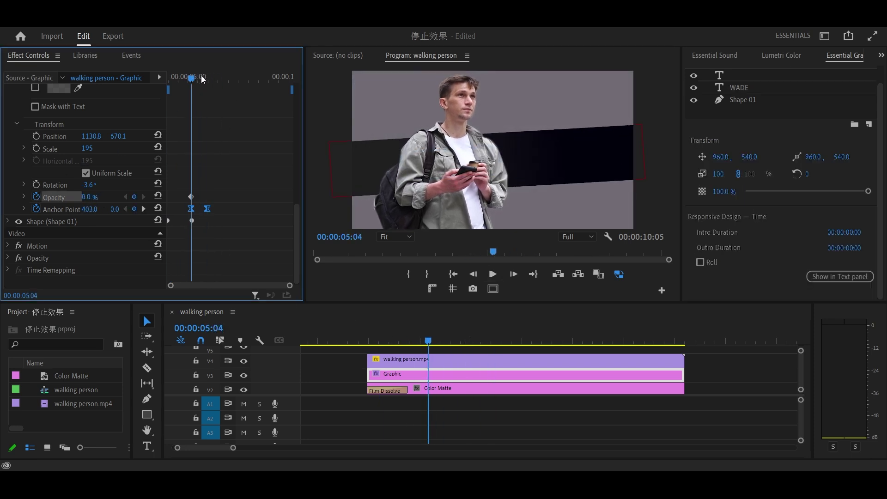
click(207, 79)
drag(92, 197, 136, 207)
right_click(206, 197)
click(251, 358)
click(346, 341)
- Play back and scrub through the start of the effect to check the title fade
click(490, 275)
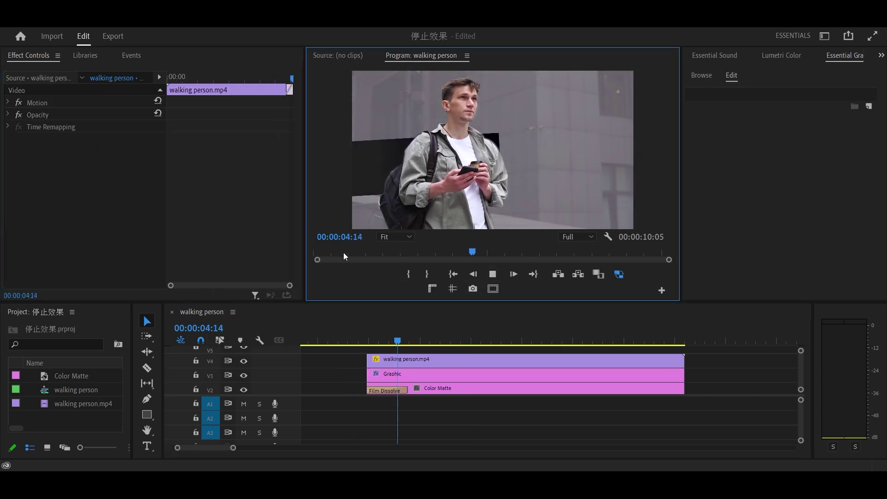
click(390, 340)
drag(392, 333, 368, 339)
- Delete the stray empty text layer from the V3 Graphic
click(387, 375)
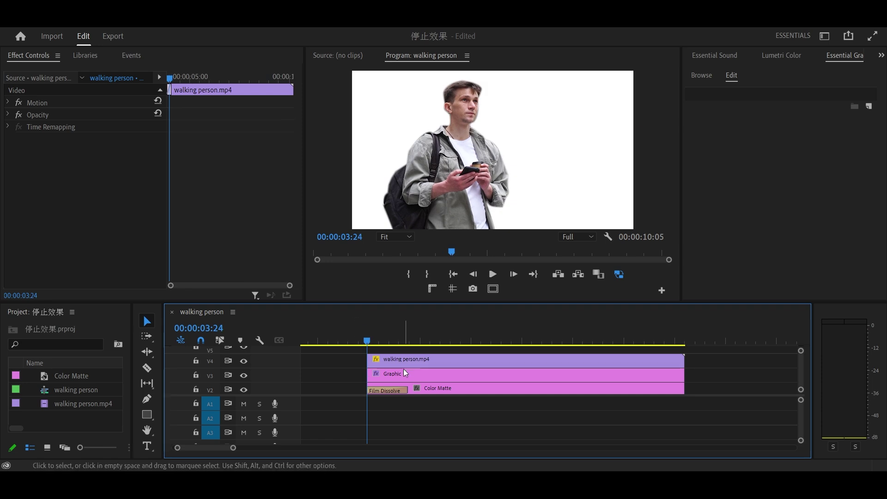
click(404, 372)
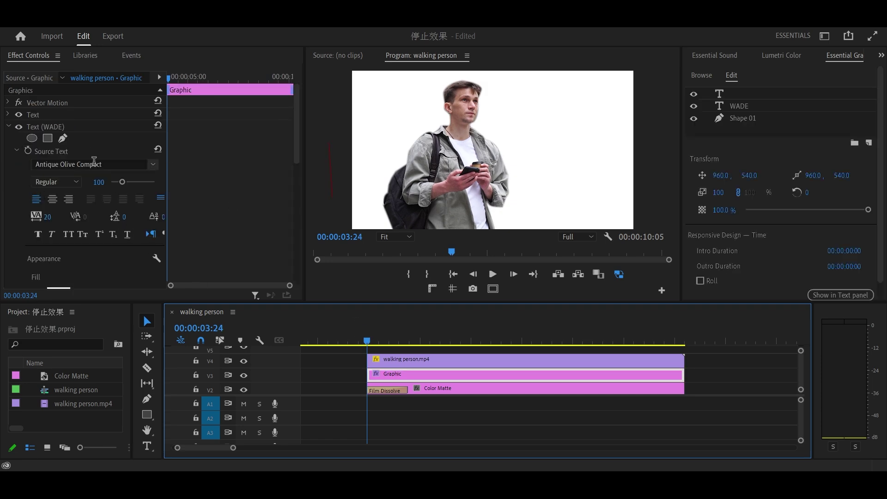
click(6, 123)
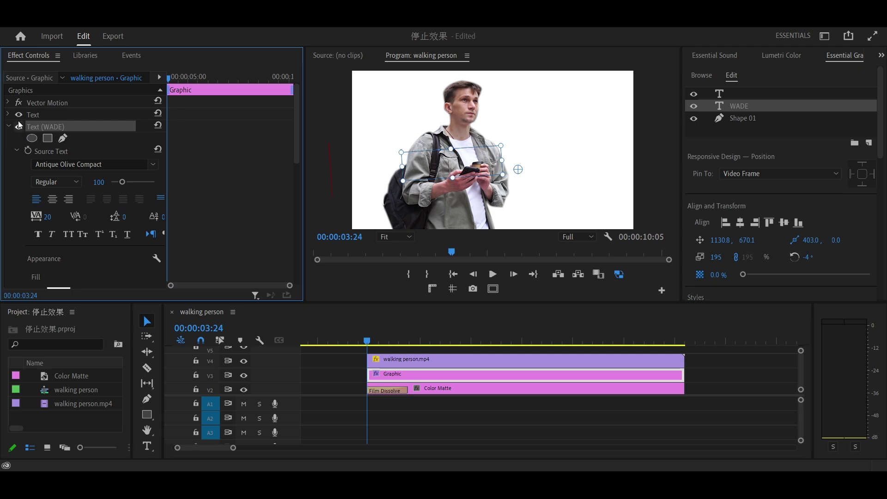
click(6, 117)
click(384, 341)
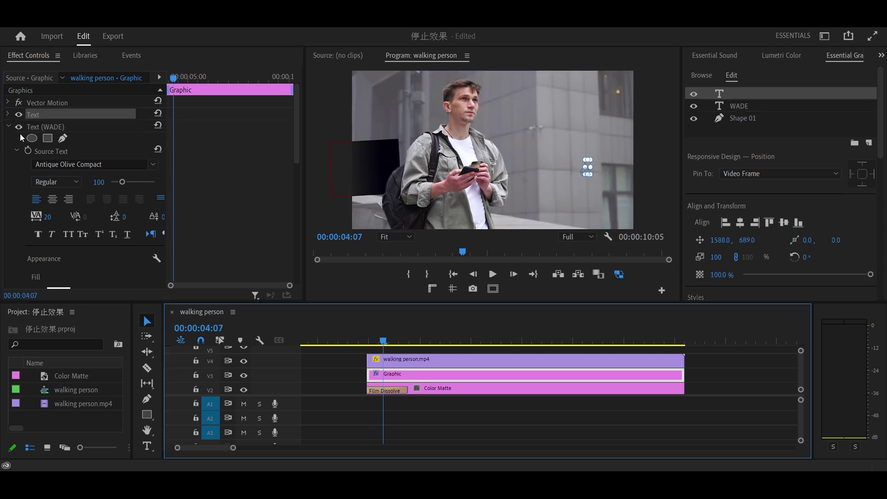
click(9, 127)
click(8, 138)
key(Delete)
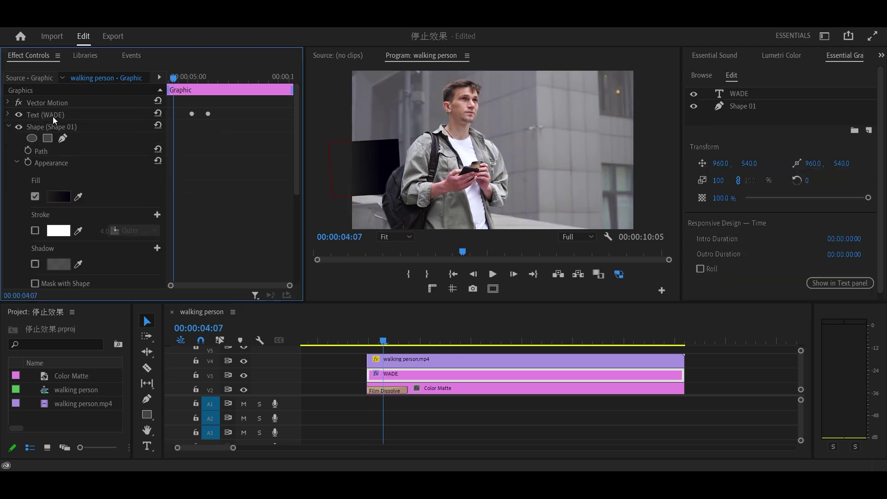
- Keyframe the Shape 01 band's opacity to fade in from the clip start to about 00:00:05:04, with smoothed interpolation
drag(367, 345, 455, 343)
scroll(151, 177, down, 5)
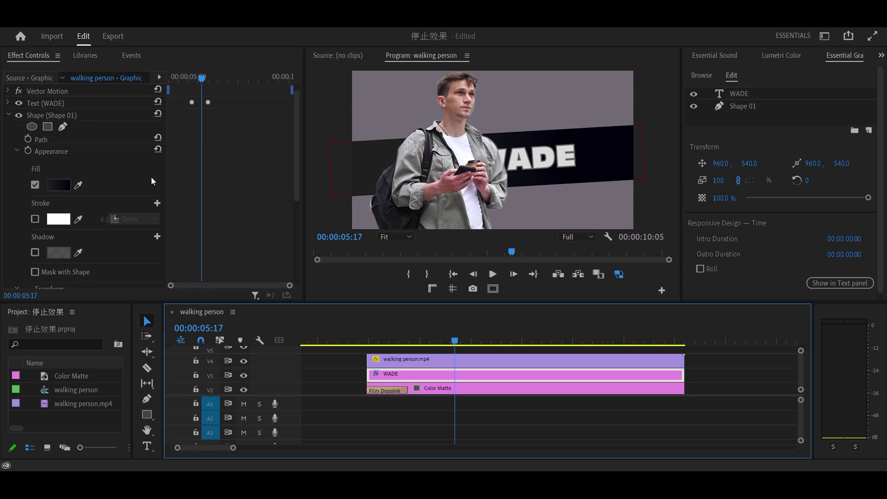
mouse_move(201, 78)
mouse_down()
mouse_move(154, 91)
mouse_move(190, 80)
mouse_up()
drag(94, 234, 122, 224)
right_click(191, 235)
click(236, 341)
- Play back the band and title animation from the clip start to review the fades
drag(191, 77, 125, 90)
click(492, 274)
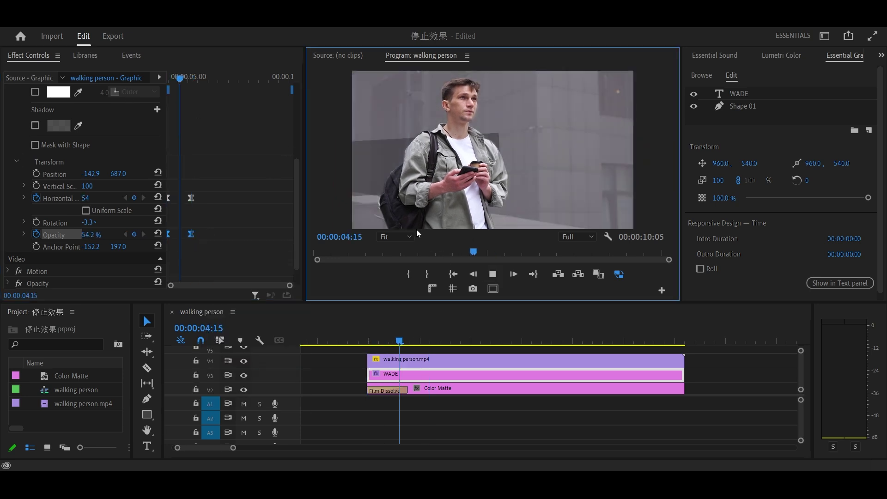
drag(208, 77, 210, 99)
- Nest the walking person.mp4 clip on V4 and play back the sequence
scroll(395, 362, up, 1)
click(403, 377)
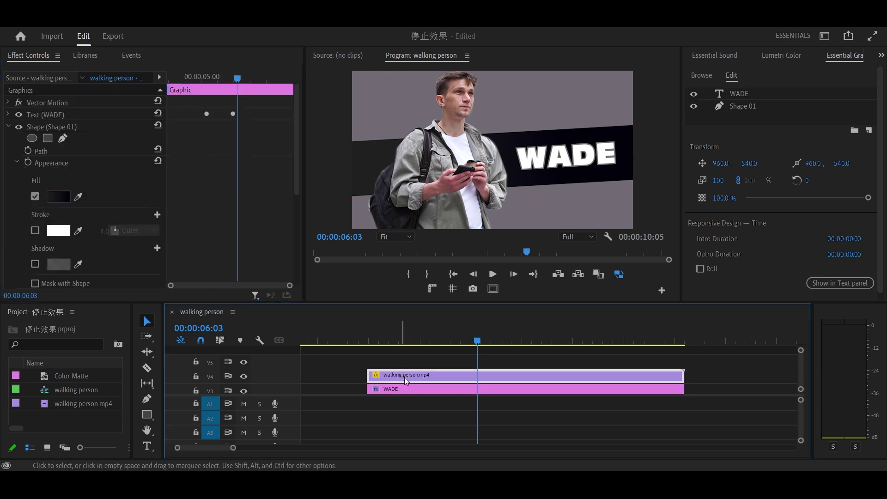
right_click(416, 372)
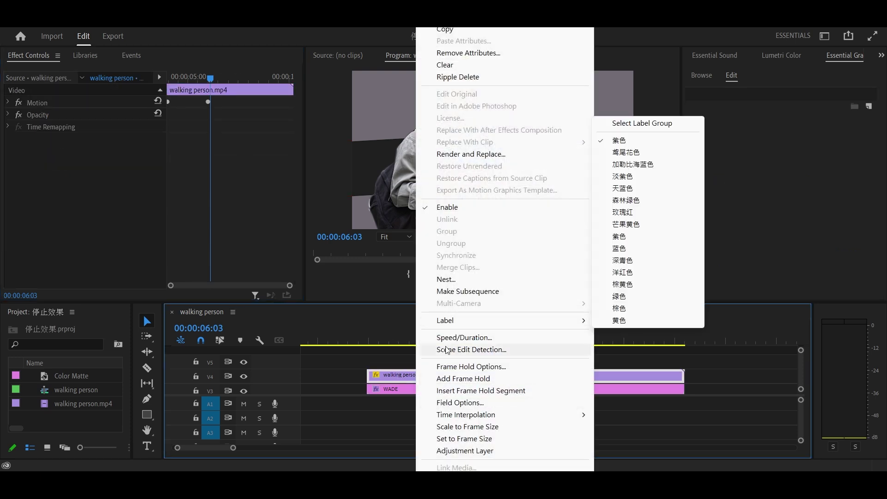
scroll(462, 439, down, 3)
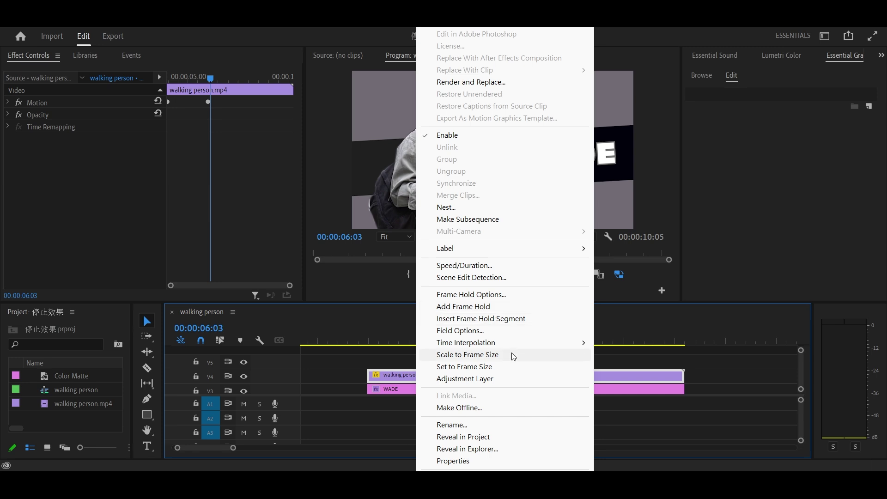
click(447, 207)
click(414, 252)
drag(389, 346, 428, 345)
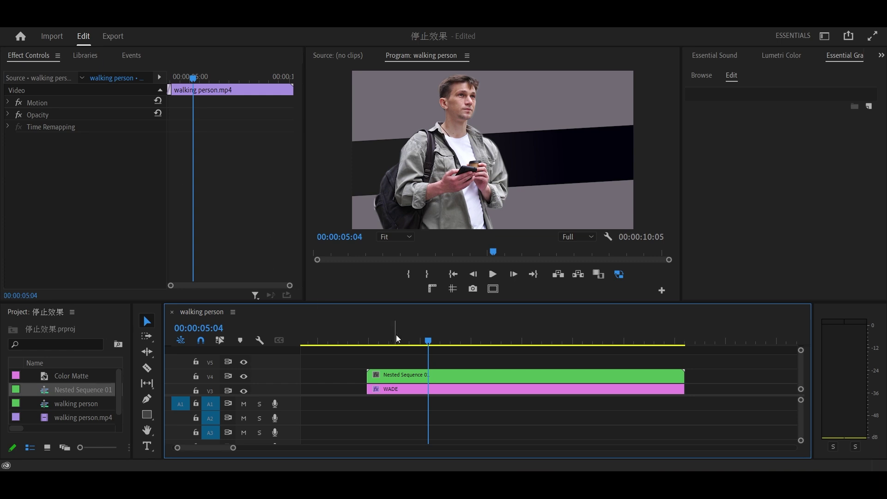
click(495, 275)
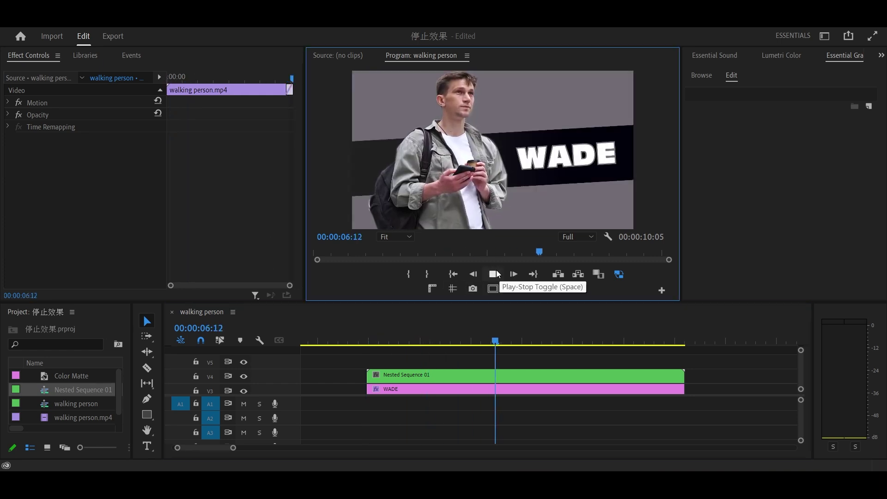
- On the name title's text layer, duplicate the final Opacity and Anchor Point keyframes at 00:00:07:20
click(424, 342)
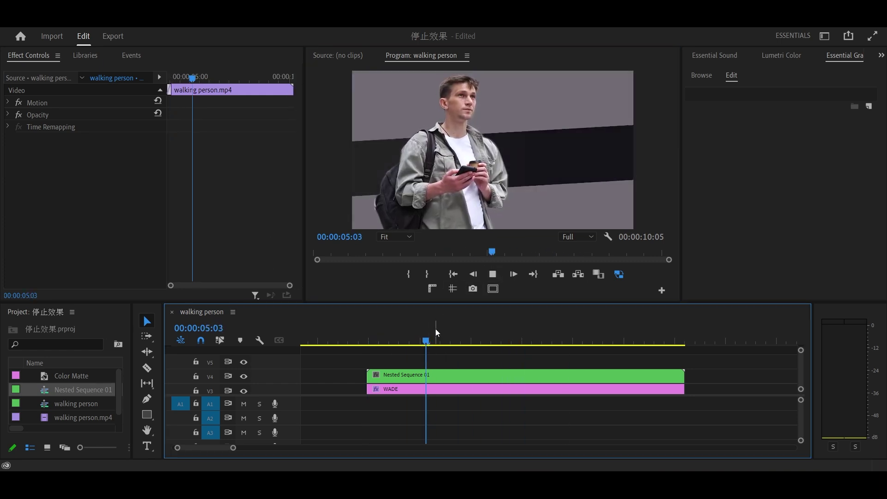
click(494, 275)
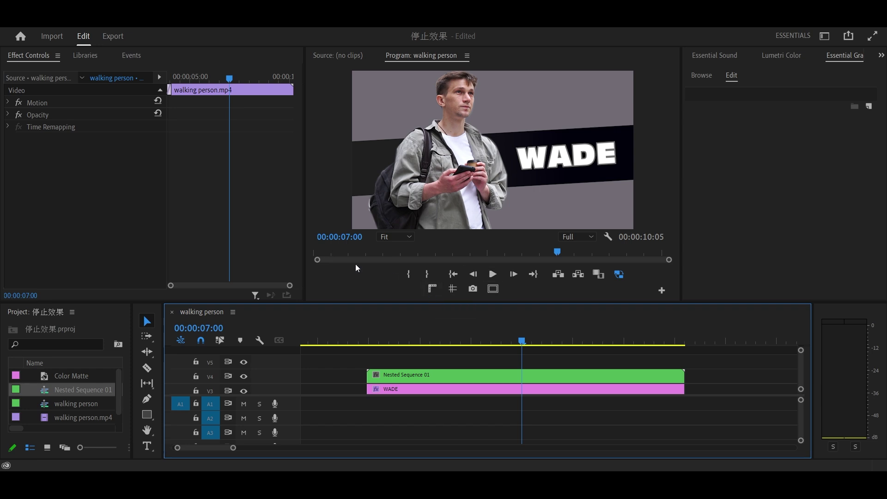
click(391, 389)
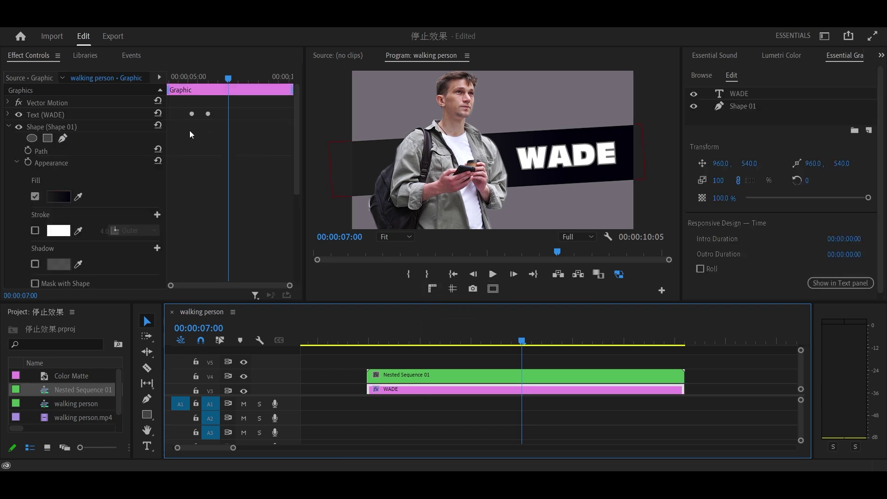
click(10, 114)
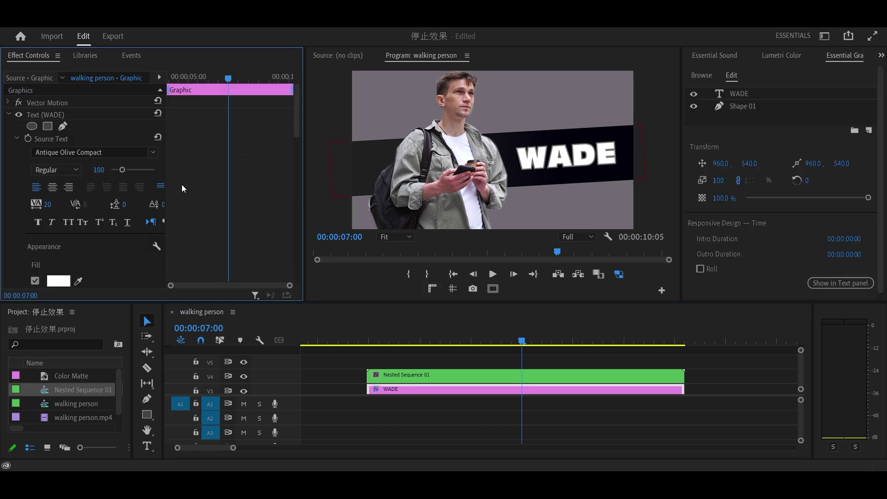
scroll(245, 192, down, 10)
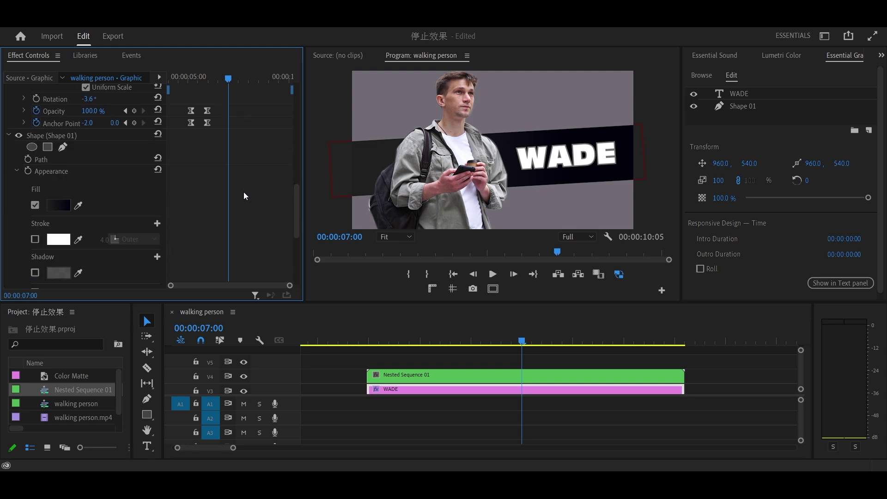
scroll(243, 192, up, 2)
key(shift+Right)
key(shift+Right)
key(shift+Right)
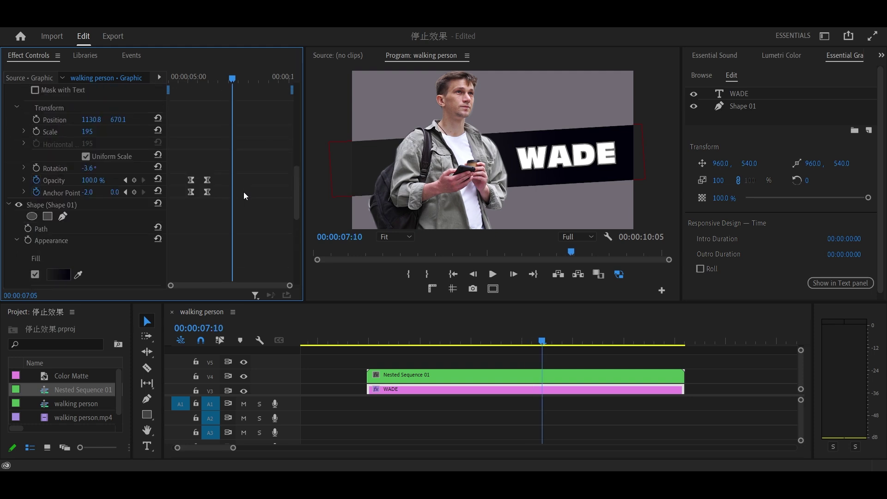
key(shift+Right)
drag(218, 200, 202, 176)
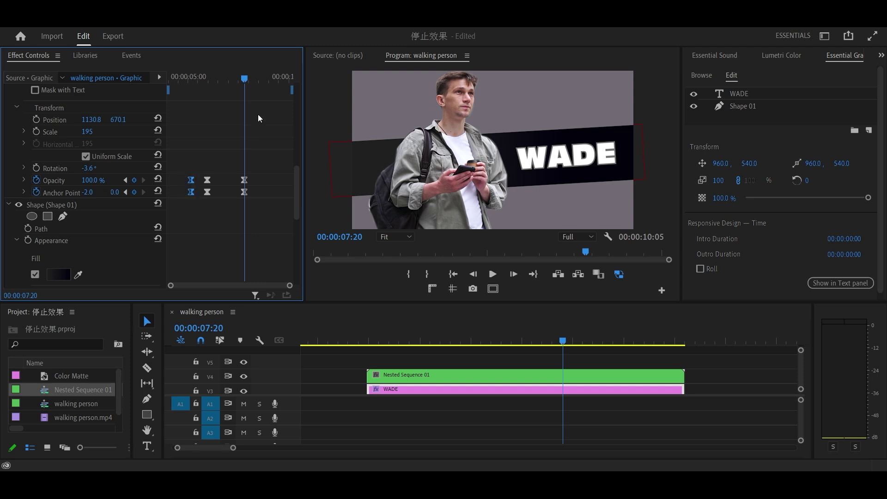
- Copy the title's starting Opacity and Anchor Point keyframes to 00:00:08:15 to animate the text out
key(j)
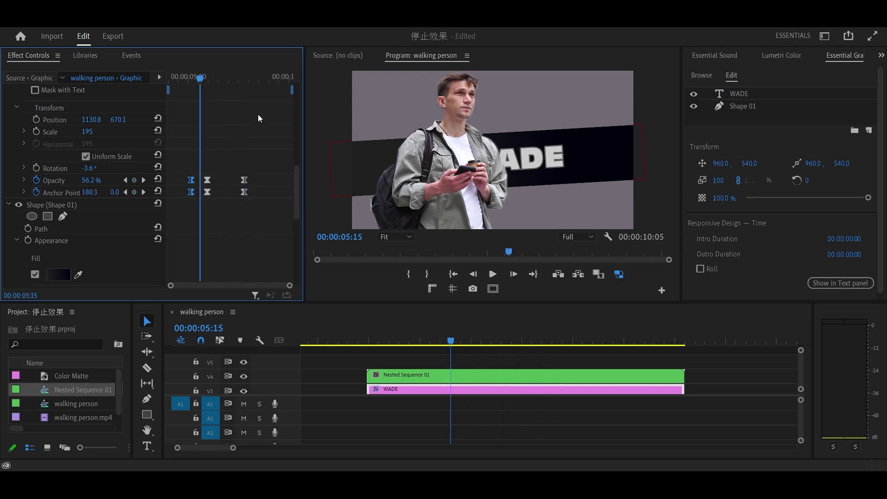
key(shift+Right)
key(shift+Right)
key(shift+Right)
key(shift+Right)
key(shift+Right)
key(shift+Right)
key(shift+Right)
key(shift+Right)
key(shift+Right)
key(shift+Right)
key(shift+Right)
key(shift+Right)
key(shift+Right)
key(shift+Right)
key(shift+Right)
key(shift+Right)
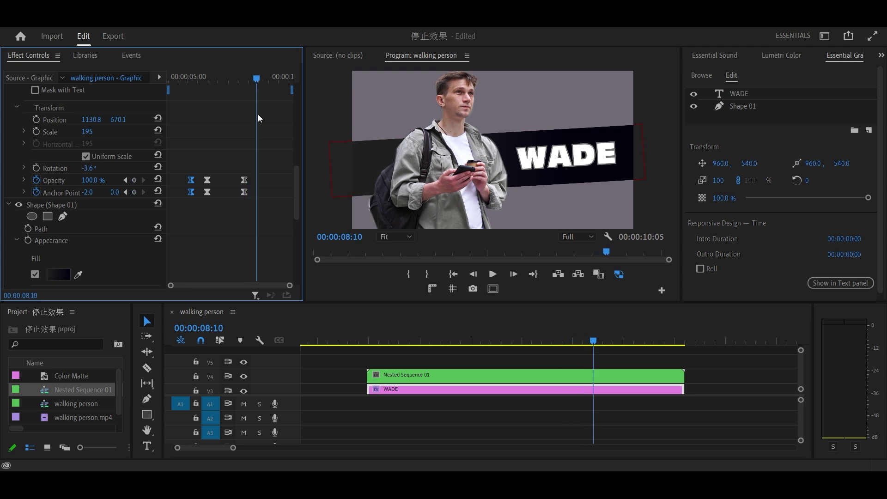
key(ctrl+v)
- Mirror the Shape 01 band's horizontal scale and opacity animation, with full-value keyframes at 00:00:07:20 and zero-value keyframes at 00:00:08:15
drag(297, 189, 296, 257)
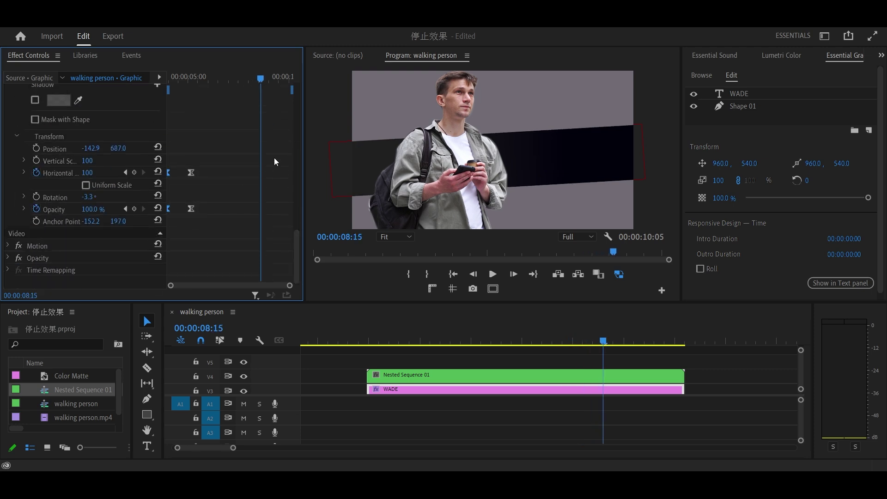
key(ctrl+v)
key(Left)
key(Left)
key(Left)
key(Left)
key(Left)
key(Left)
key(Left)
key(Left)
key(Left)
key(Left)
key(Left)
key(Left)
key(Left)
key(Left)
key(Left)
key(Left)
key(Left)
key(Left)
key(Left)
key(Left)
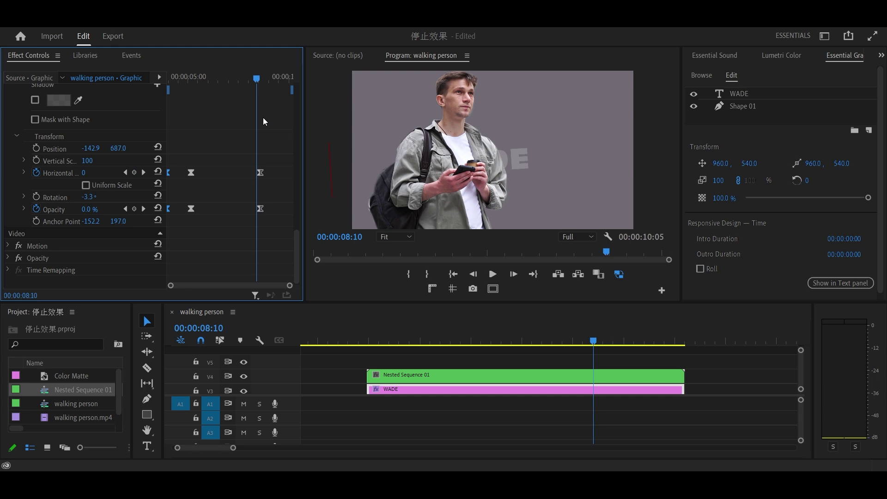
drag(205, 164, 183, 215)
key(ctrl+c)
key(ctrl+v)
- Play back the band and title exit animation from the clip start and inspect the keyframes around 00:00:07:12
drag(245, 79, 169, 80)
key(space)
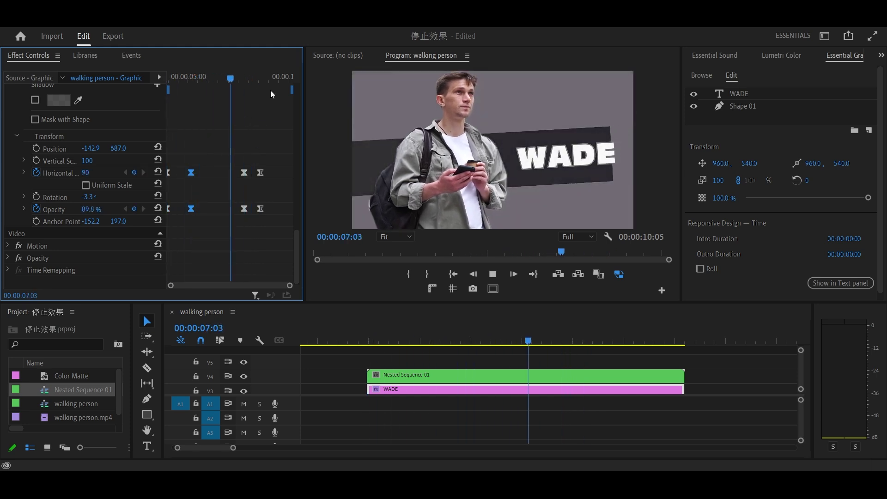
click(237, 80)
scroll(294, 194, up, 5)
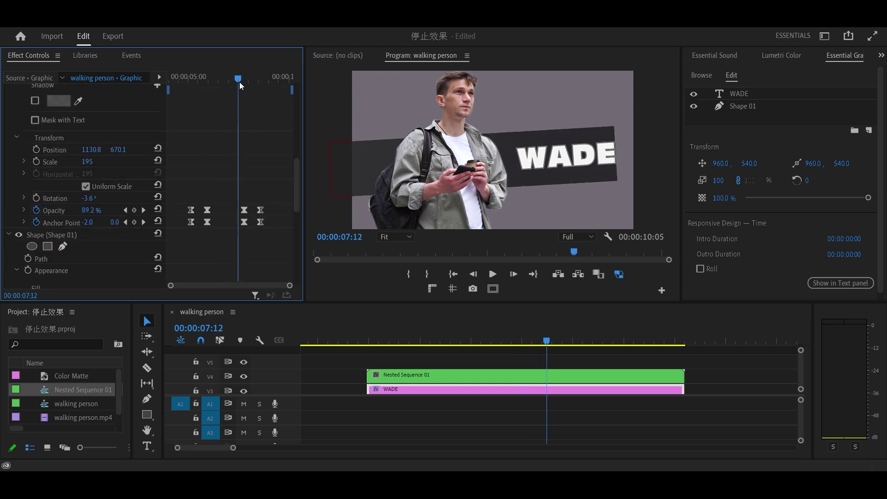
scroll(189, 204, down, 5)
scroll(190, 204, down, 3)
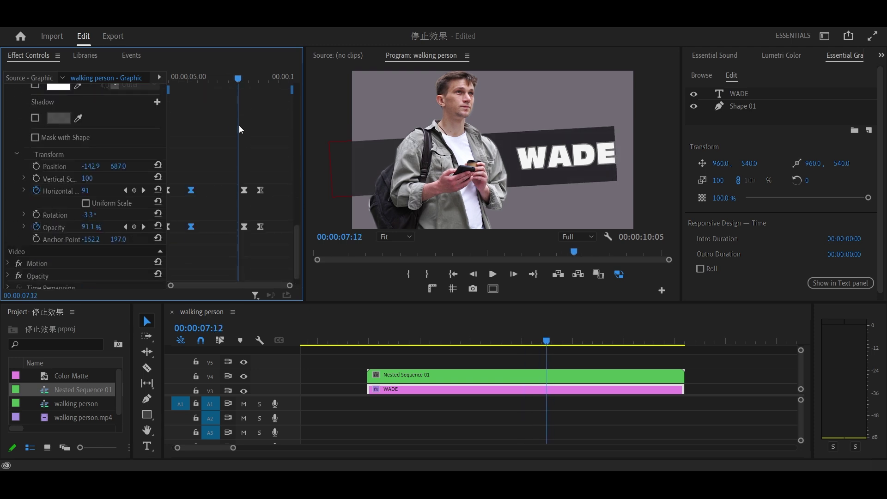
- Delete the band's horizontal scale keyframe at 00:00:07:20 and play back the result
drag(237, 78, 151, 70)
click(240, 193)
key(Delete)
key(space)
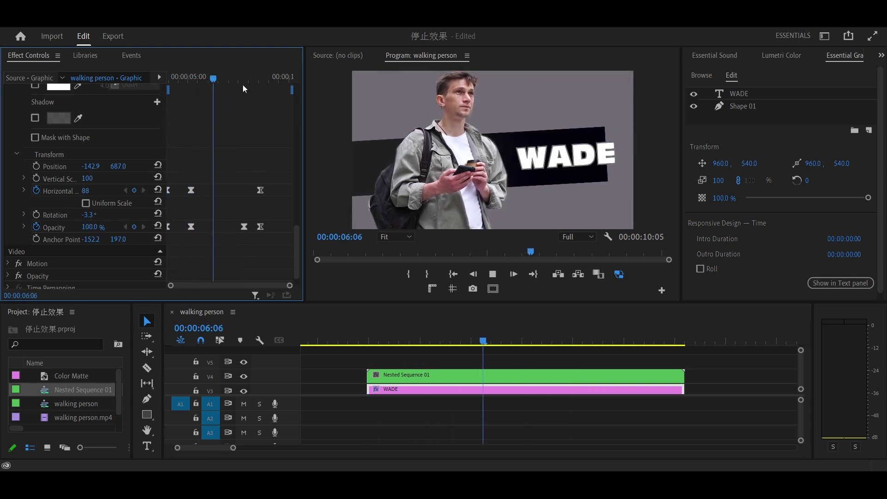
key(space)
drag(228, 80, 191, 97)
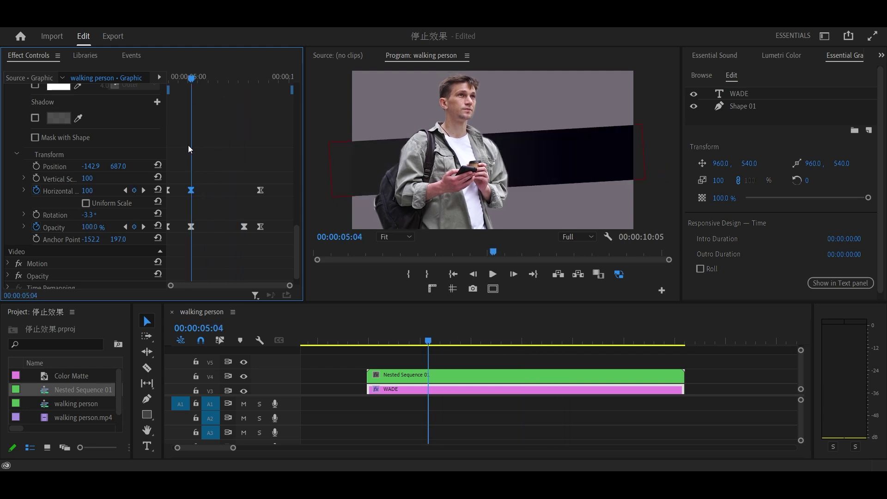
- Add a horizontal scale keyframe of 100 to the band at 00:00:07:20 and review the playback
click(245, 89)
text(100)
key(Return)
key(space)
key(space)
drag(195, 82, 133, 83)
key(space)
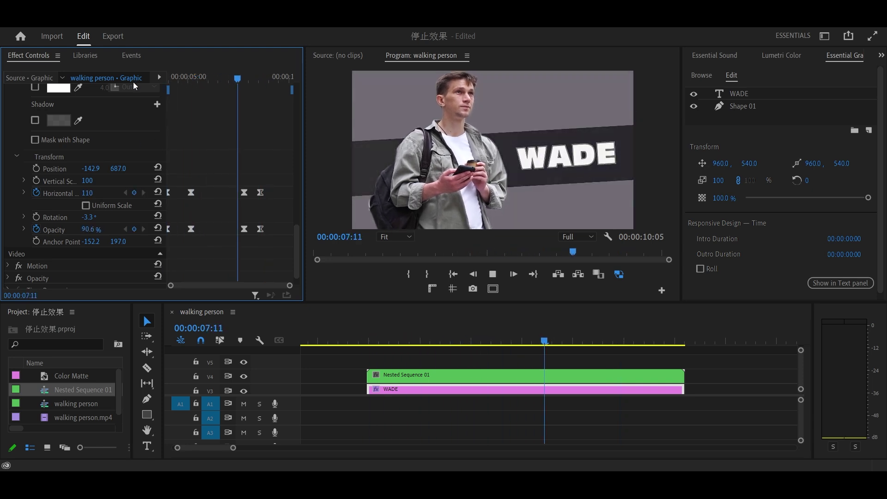
drag(187, 82, 241, 88)
- Check the clip's motion keyframes inside Nested Sequence 01, and align the main sequence's playhead with the title keyframe at 00:00:07:20
click(409, 374)
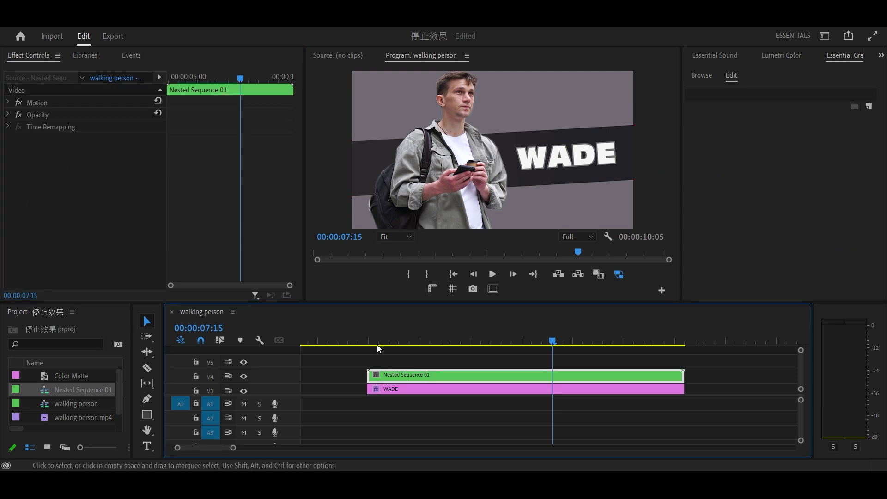
double_click(408, 374)
click(372, 362)
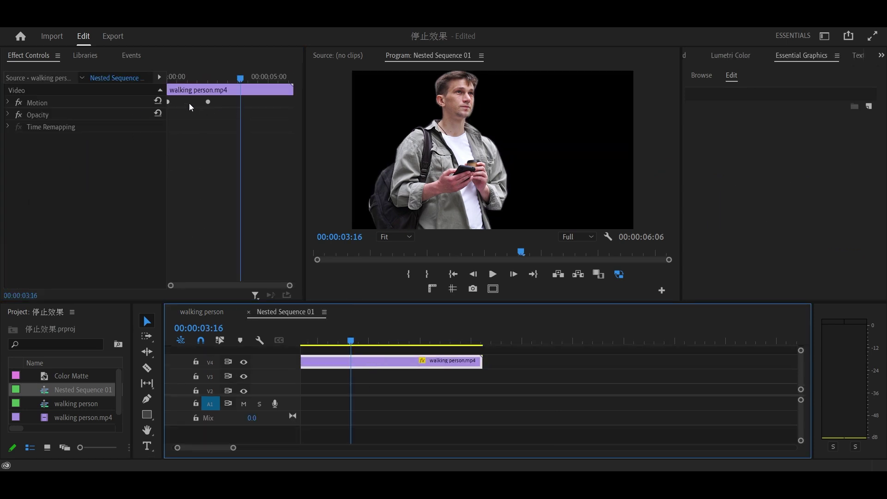
click(208, 317)
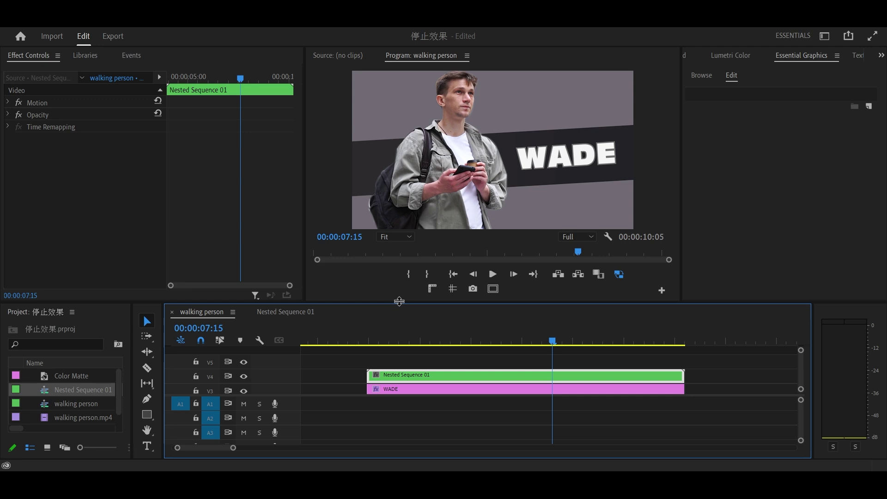
click(407, 389)
scroll(148, 161, down, 5)
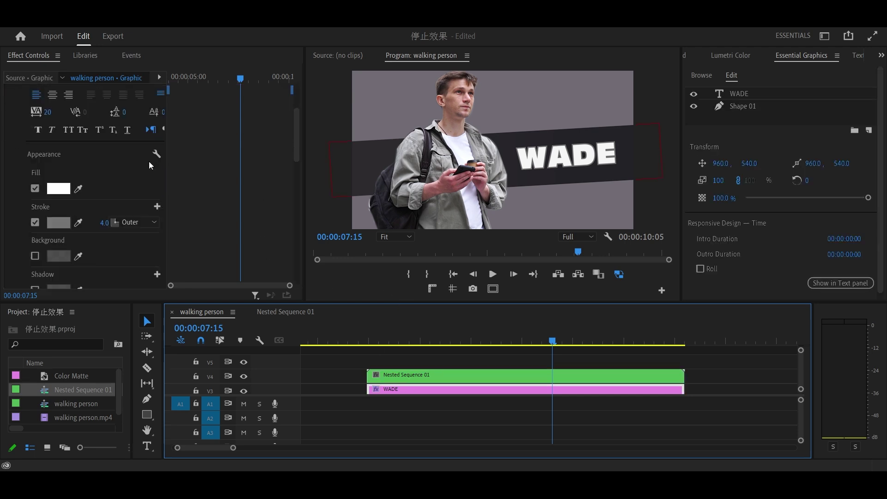
click(245, 78)
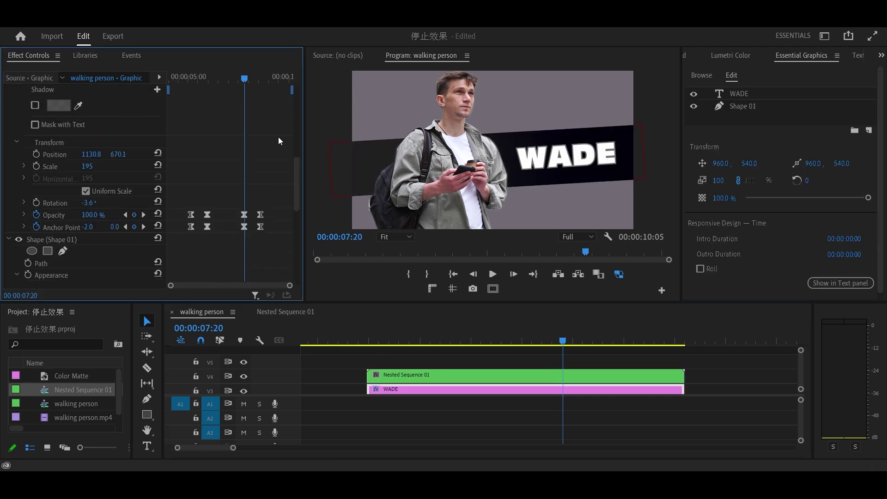
- In Nested Sequence 01, copy the enlarged Position and Scale keyframes to 00:00:03:21 and the starting ones to 00:00:04:16, and play back
click(452, 374)
double_click(446, 377)
drag(195, 105, 212, 135)
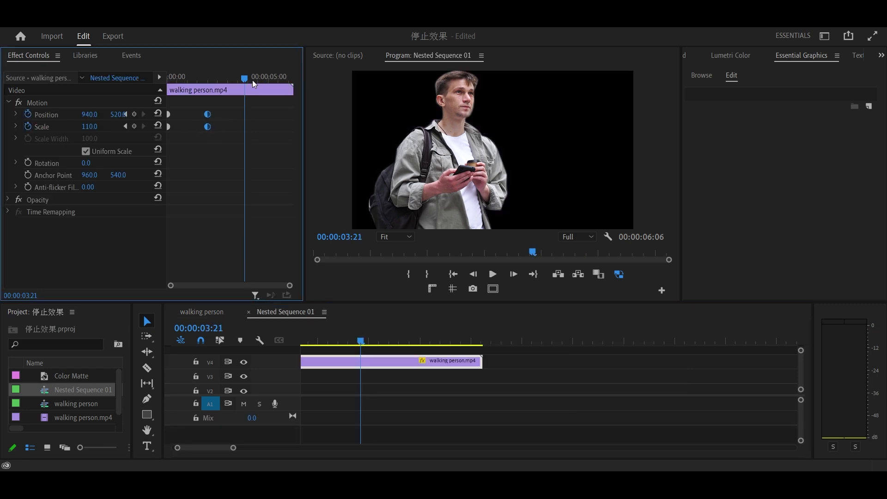
key(shift+Right)
key(shift+Right)
key(shift+Right)
key(shift+Right)
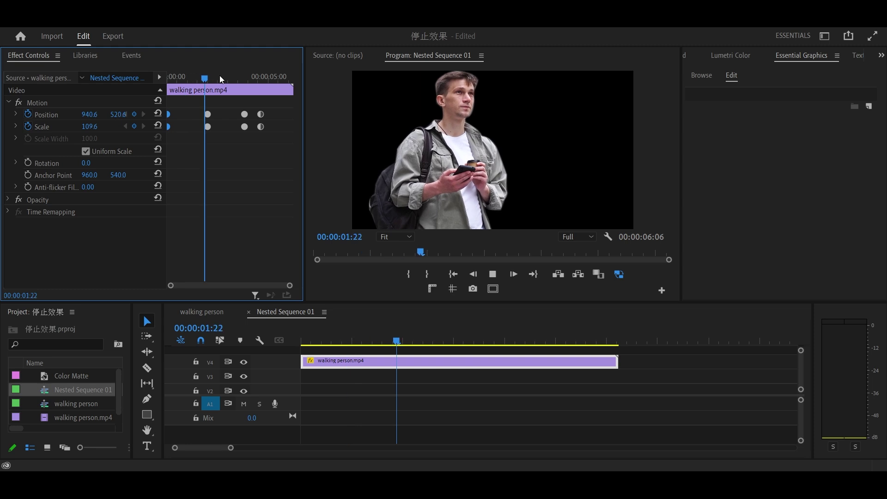
key(space)
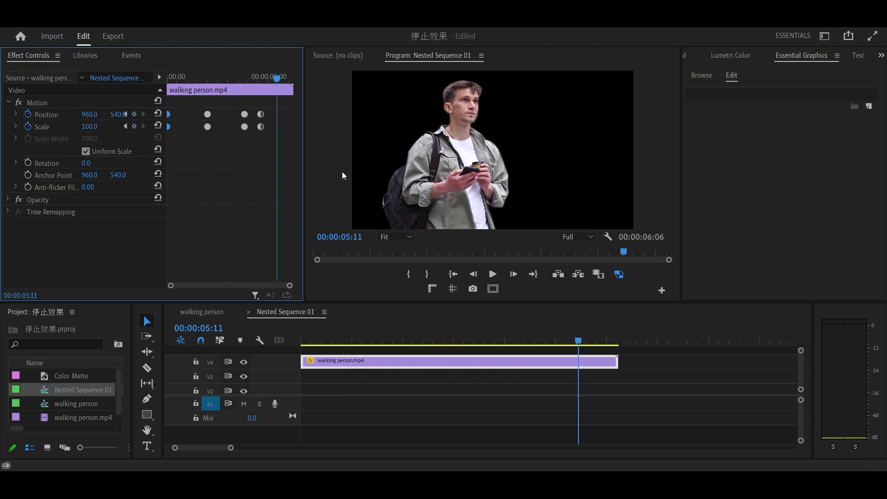
drag(276, 78, 270, 78)
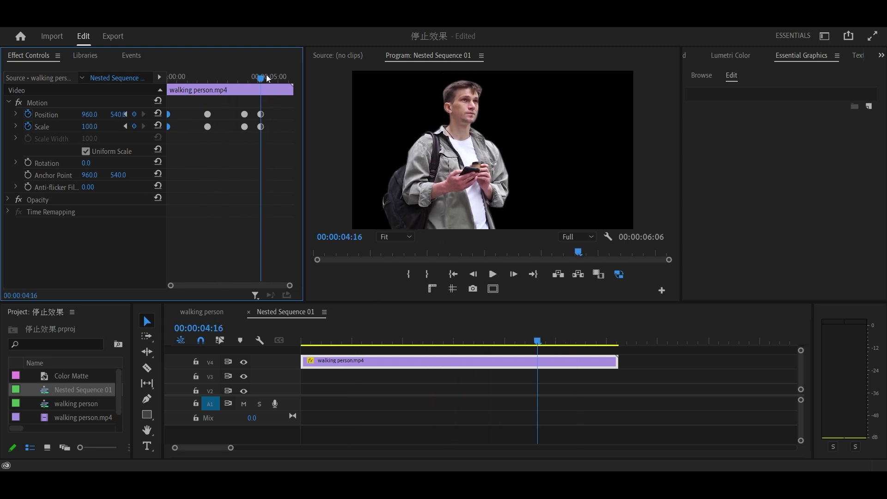
- In the walking person sequence, trim the ends of all stacked clips to 00:00:07:20
click(192, 315)
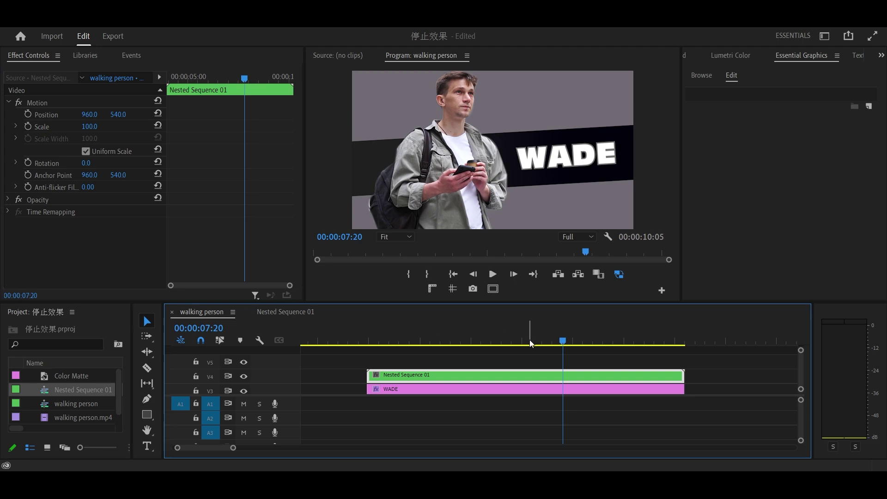
scroll(642, 387, down, 2)
drag(695, 353, 642, 383)
drag(683, 352, 559, 352)
- Play back the walking person sequence from before the stop effect to review the trimmed result
click(343, 330)
click(492, 274)
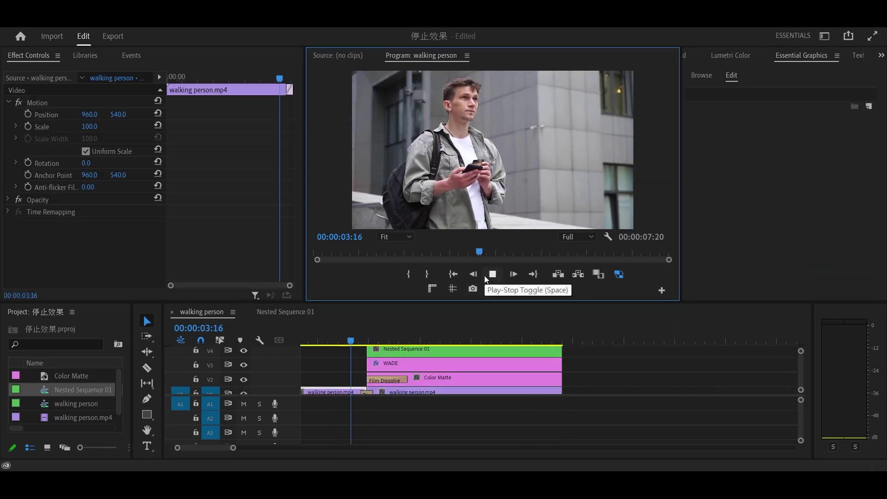
click(491, 275)
- Apply a Film Dissolve transition to the end of the Color Matte clip and shorten it to about 20 frames
drag(532, 337, 510, 339)
click(450, 356)
click(684, 55)
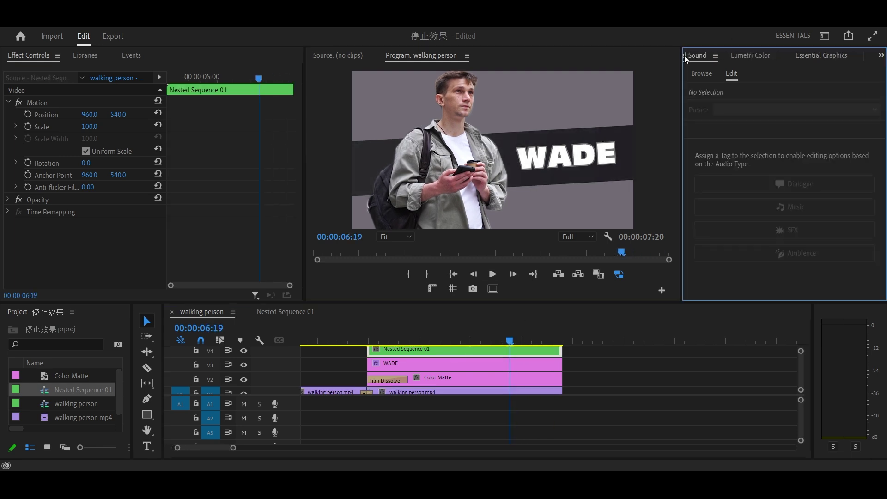
click(692, 56)
click(722, 71)
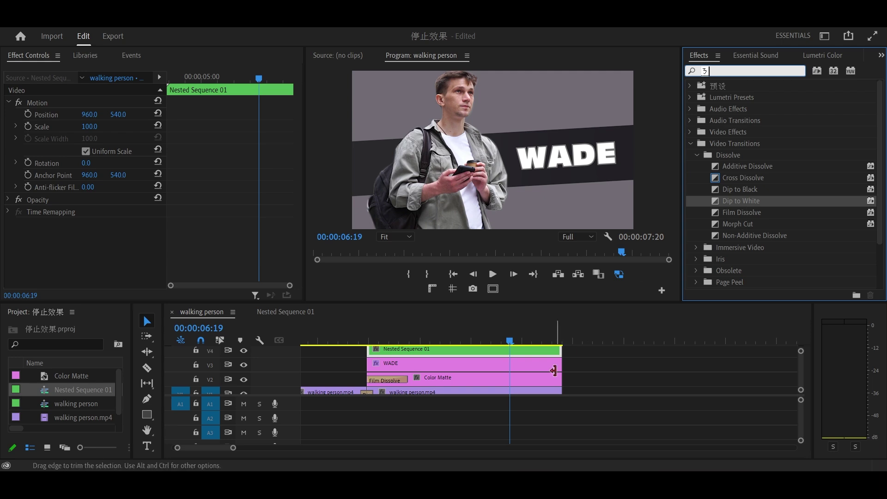
key(BackSpace)
click(726, 213)
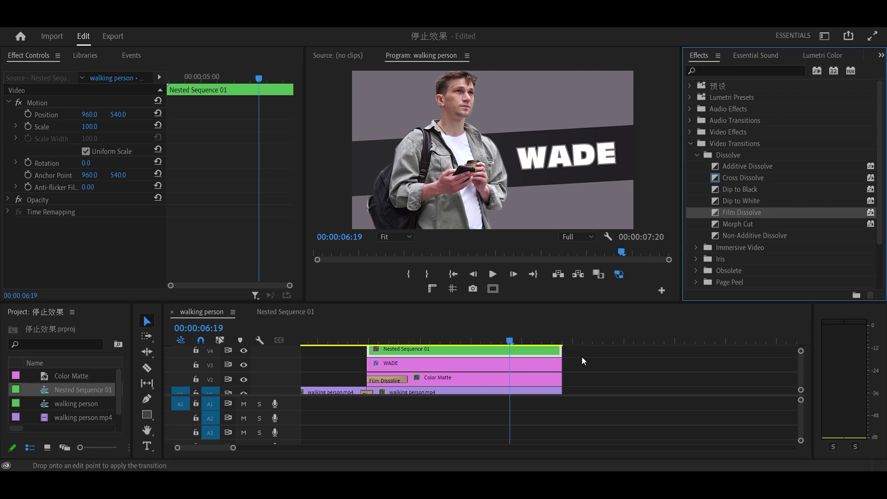
drag(559, 380, 525, 382)
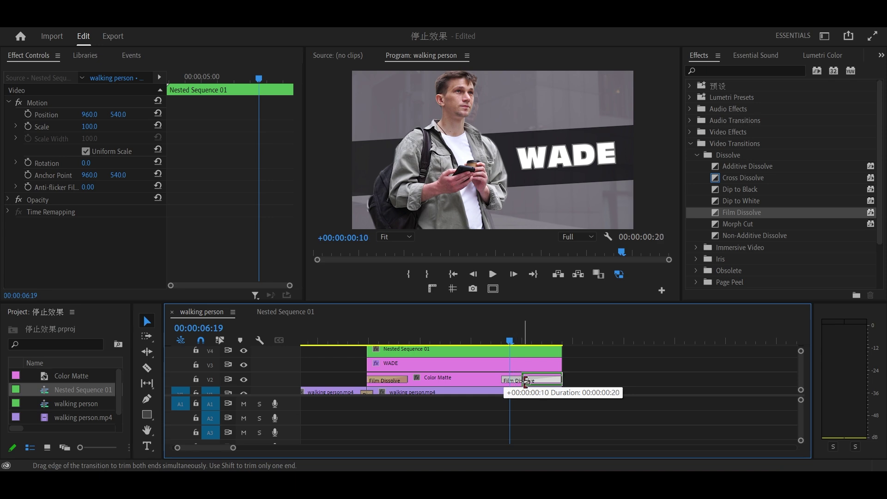
- Extend the ends of all stacked clips to 00:00:08:07 and shorten the Color Matte's closing Film Dissolve to 10 frames
drag(504, 332, 564, 344)
drag(579, 351, 557, 390)
mouse_move(561, 353)
mouse_down()
mouse_move(585, 354)
mouse_move(584, 340)
mouse_move(428, 351)
mouse_move(563, 366)
mouse_move(569, 340)
mouse_up()
drag(549, 381, 572, 381)
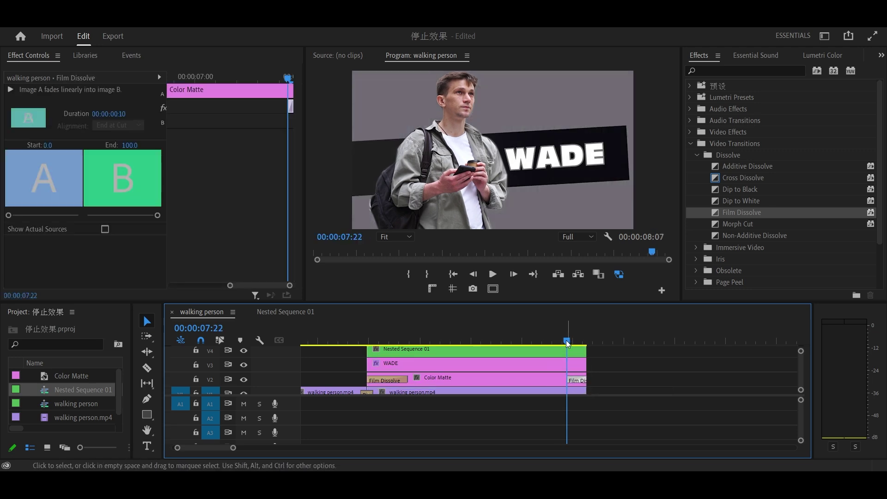
- Review the end of the walking person sequence and check the last motion keyframes at 00:00:04:16 in Nested Sequence 01
mouse_move(567, 341)
mouse_down()
mouse_move(555, 341)
mouse_move(589, 336)
mouse_move(573, 337)
mouse_up()
click(493, 274)
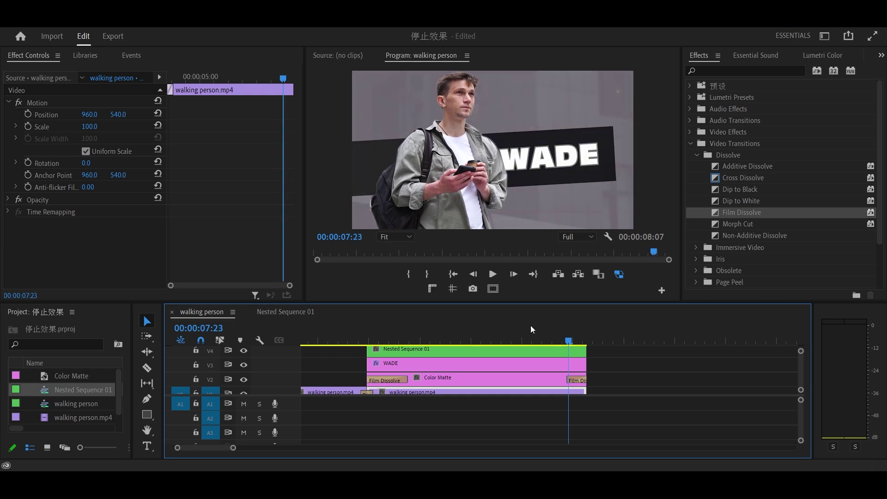
double_click(522, 350)
drag(254, 76, 269, 76)
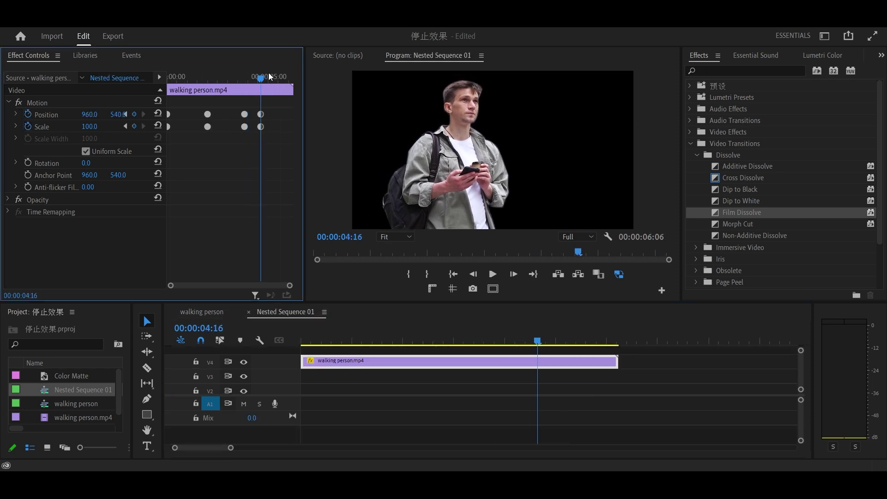
- Check the closing motion keyframes in Nested Sequence 01 and extend the ends of all stacked clips in walking person to 00:00:09:04
drag(259, 115, 259, 115)
drag(261, 115, 266, 116)
mouse_move(266, 79)
mouse_down()
mouse_move(259, 80)
mouse_move(273, 82)
mouse_up()
click(202, 312)
mouse_move(572, 341)
mouse_down()
mouse_move(573, 324)
mouse_move(587, 326)
mouse_move(569, 331)
mouse_up()
drag(361, 353, 572, 347)
drag(609, 393, 630, 364)
- Play back the end of the walking person sequence and scrub to its last frame to review the extended clips
mouse_move(584, 336)
mouse_down()
mouse_move(633, 342)
mouse_move(567, 339)
mouse_up()
key(space)
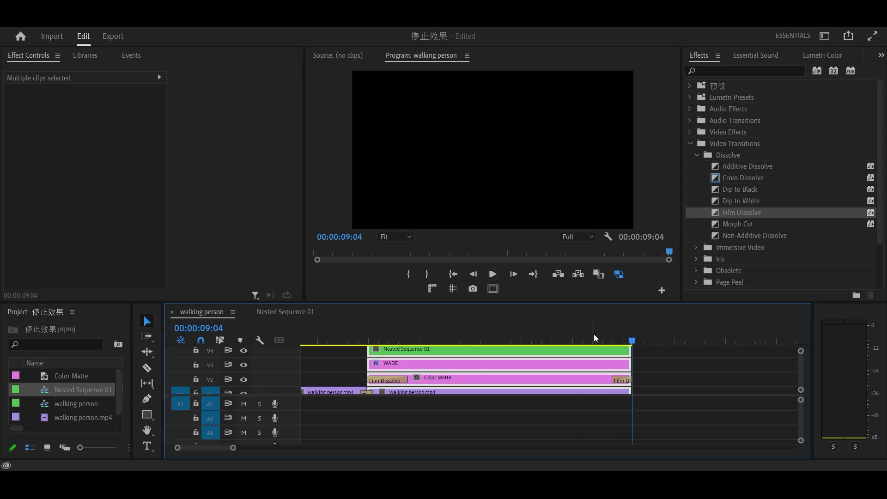
key(space)
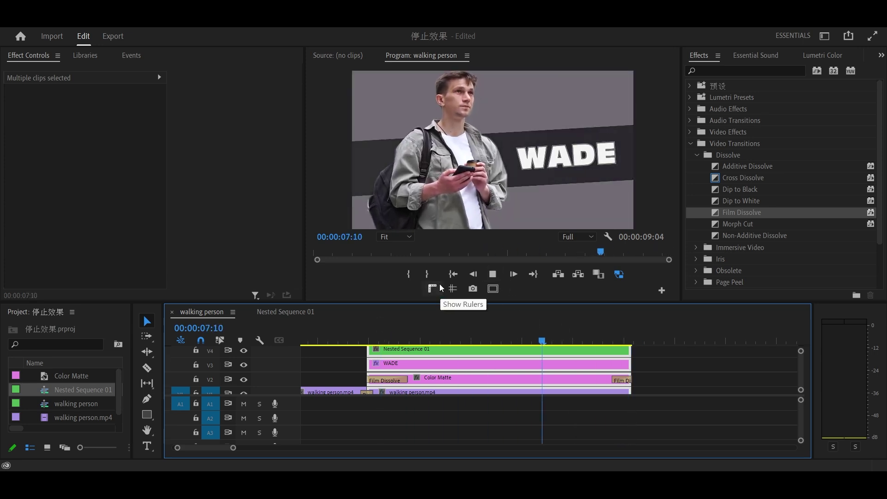
click(620, 341)
drag(624, 339, 635, 337)
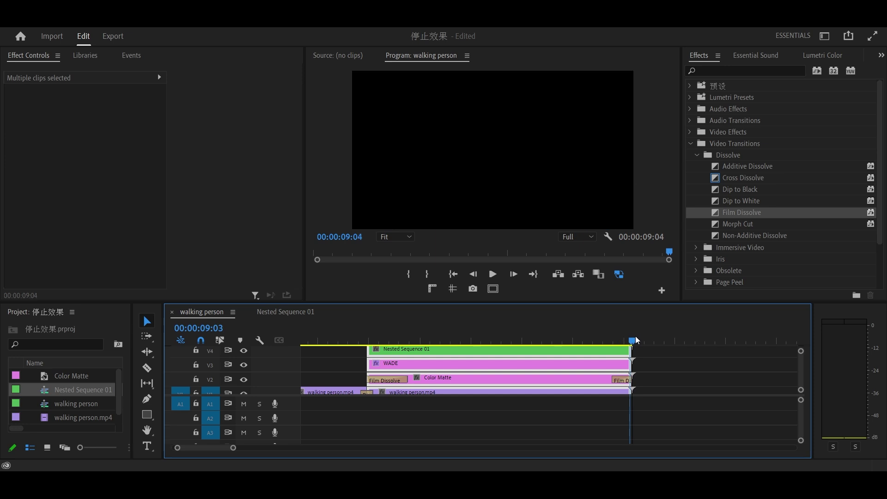
- Try longer durations for the Color Matte's closing Film Dissolve, including 16 frames, and play back the ending
drag(613, 380, 591, 382)
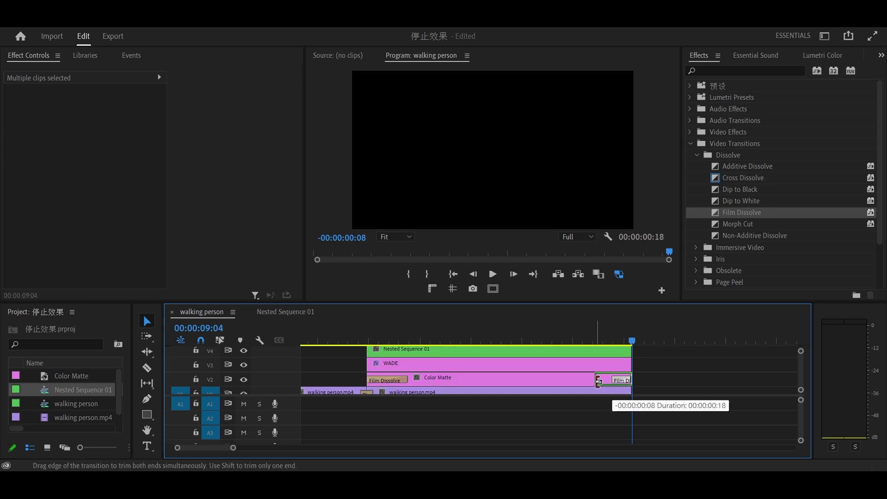
click(589, 340)
click(493, 274)
click(598, 340)
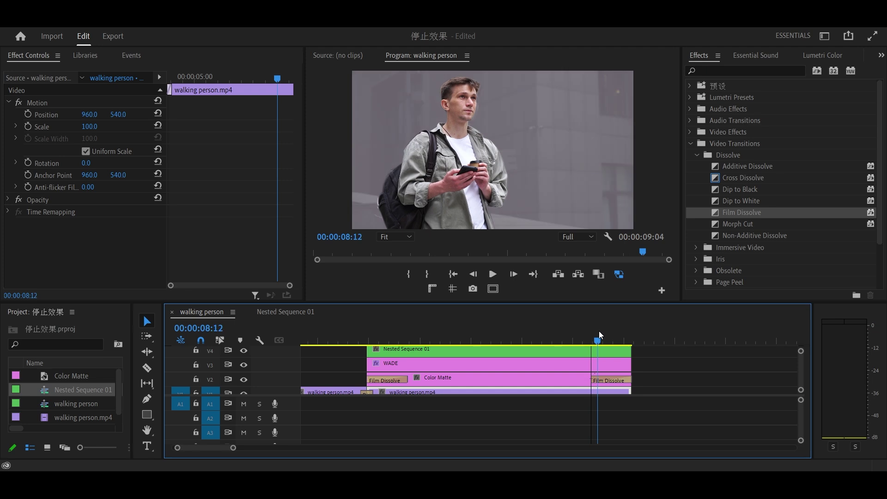
click(596, 381)
click(493, 275)
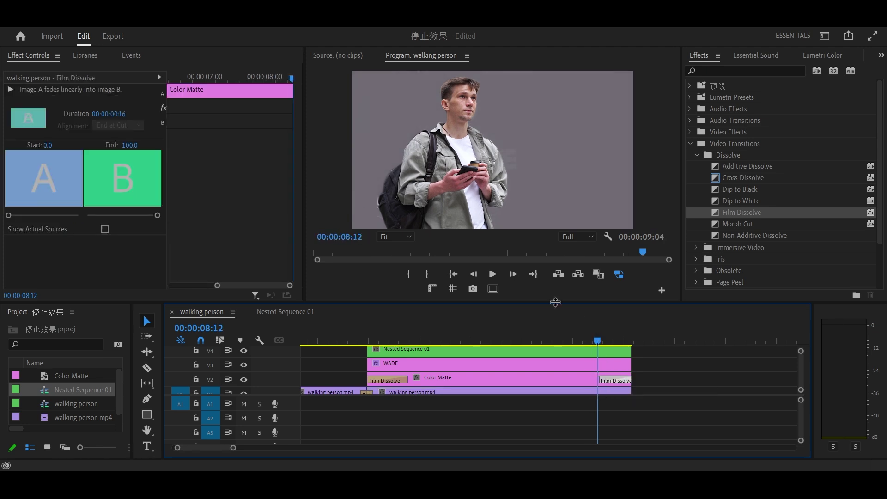
click(610, 341)
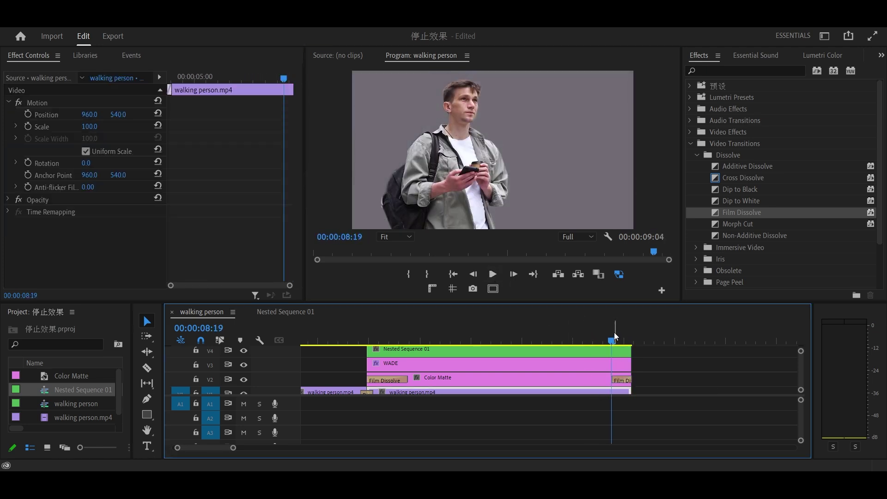
click(496, 274)
drag(600, 341, 634, 340)
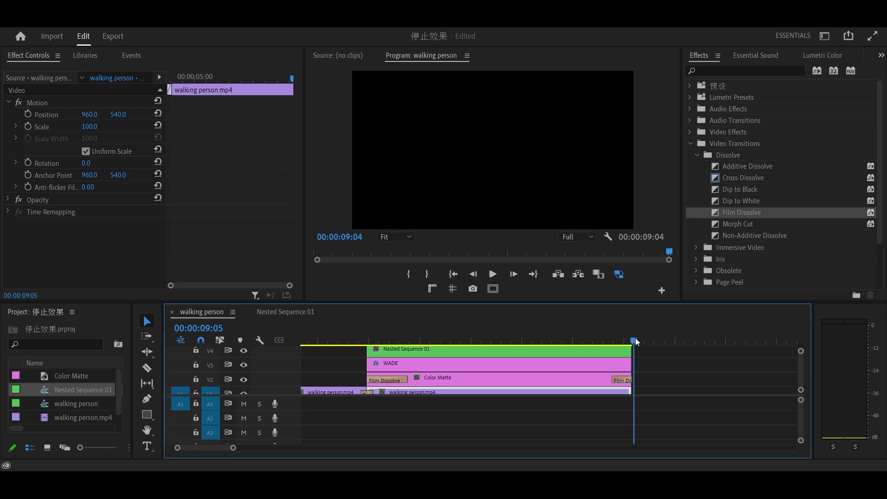
- Find the Radial Shadow effect by searching for "shadow", apply it to Nested Sequence 01 and preview it around 00:00:07:04
click(512, 349)
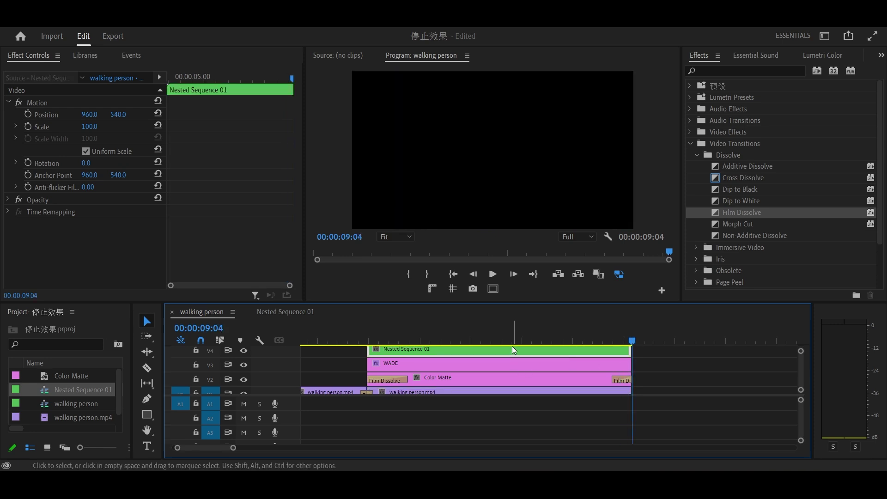
click(729, 72)
text(shadow)
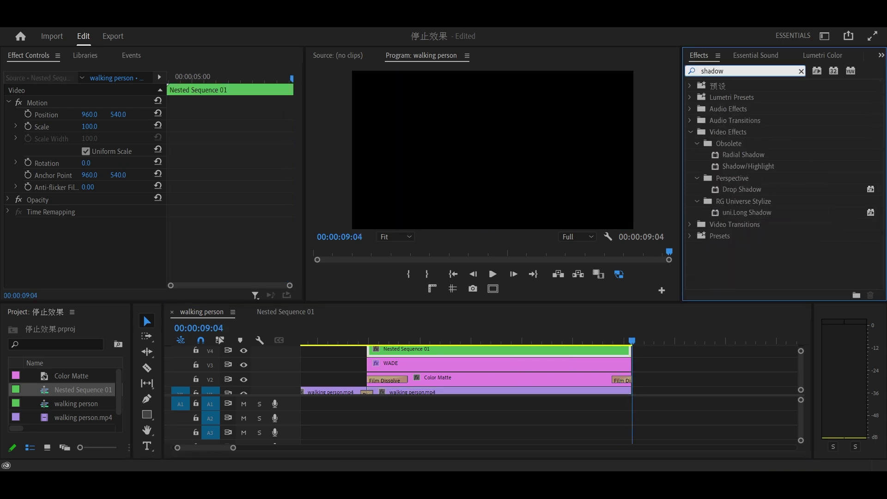
drag(749, 160, 518, 349)
click(530, 341)
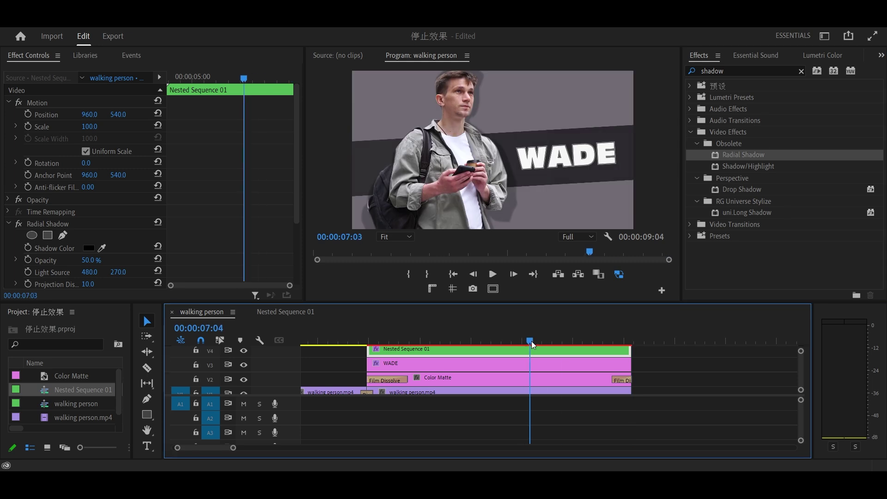
- Set the Radial Shadow's Shadow Color to orange DA9030
scroll(139, 189, down, 3)
click(89, 162)
click(294, 228)
click(319, 217)
mouse_move(286, 253)
mouse_down()
mouse_move(238, 259)
mouse_move(273, 332)
mouse_up()
click(410, 197)
- Set the Radial Shadow's Opacity to 100%, its Light Source to 869, 590 and its Projection Distance to 4
drag(92, 173, 281, 184)
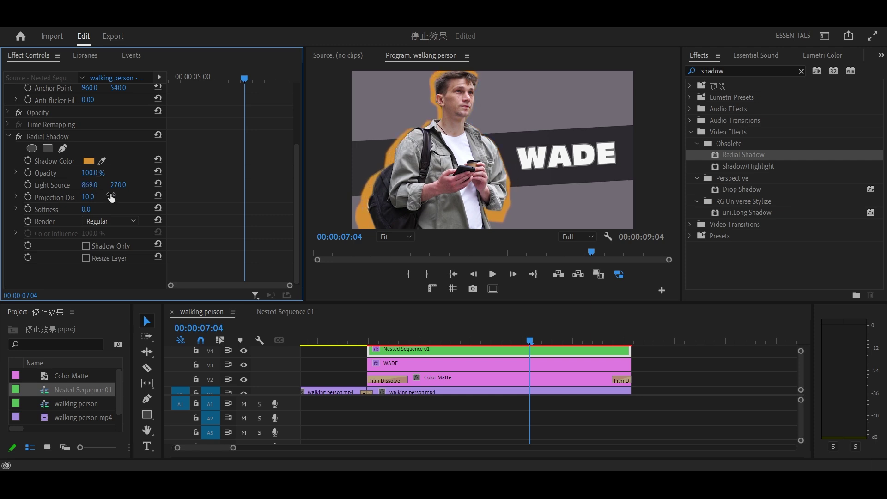
drag(121, 185, 175, 185)
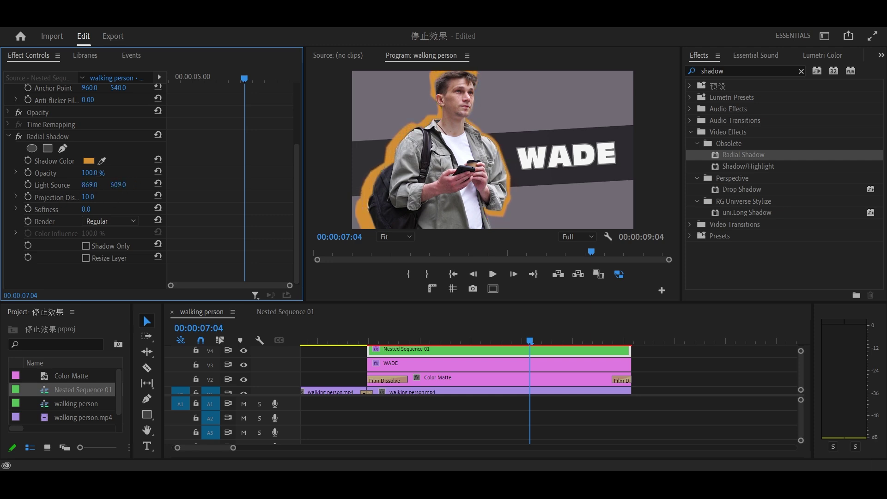
drag(88, 197, 86, 198)
- Try blue, dark violet 130B26 and red as the Radial Shadow's Shadow Color
click(88, 161)
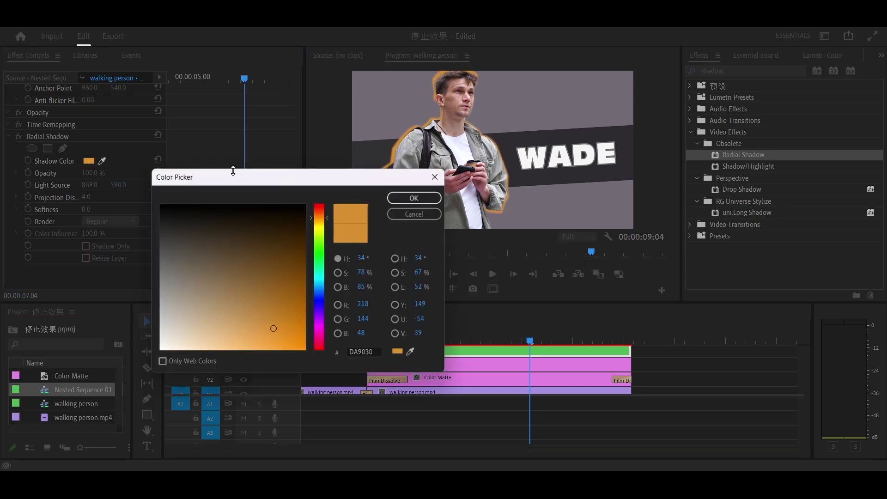
click(322, 282)
drag(274, 327, 271, 253)
click(280, 281)
mouse_move(312, 281)
mouse_down()
mouse_move(311, 301)
mouse_move(312, 215)
mouse_move(319, 307)
mouse_up()
key(Return)
click(88, 161)
click(263, 226)
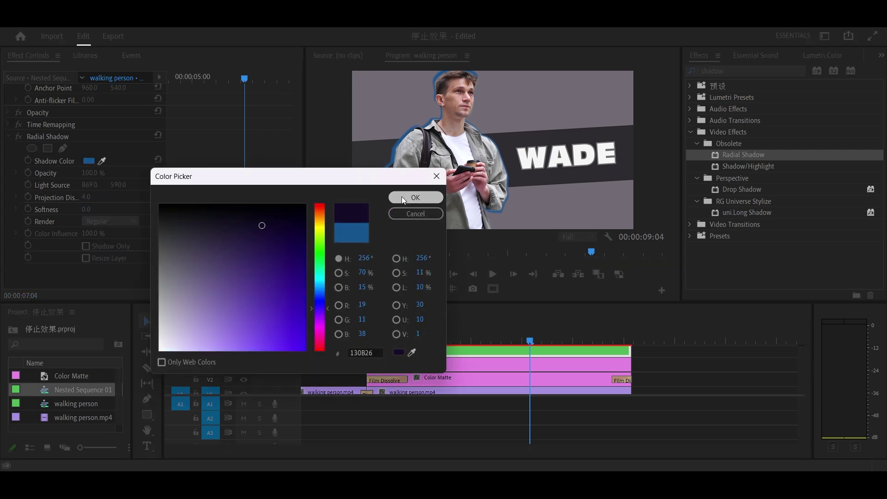
click(402, 199)
click(88, 161)
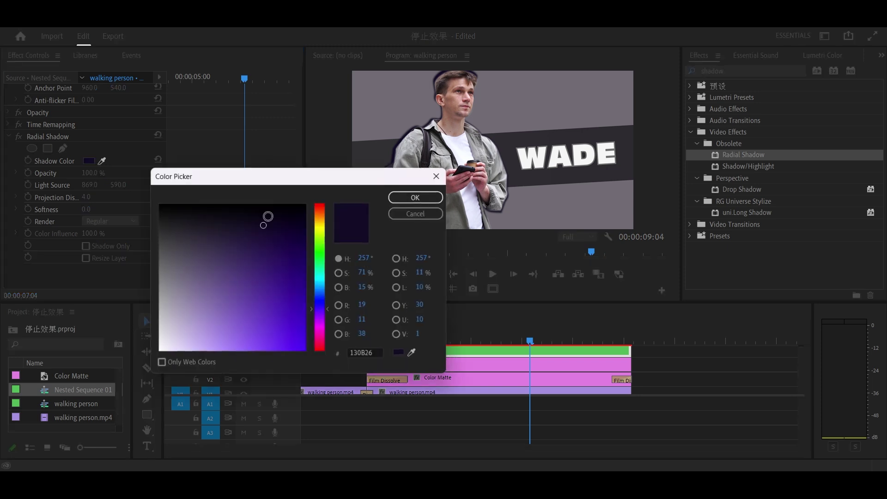
click(320, 343)
click(281, 310)
click(421, 199)
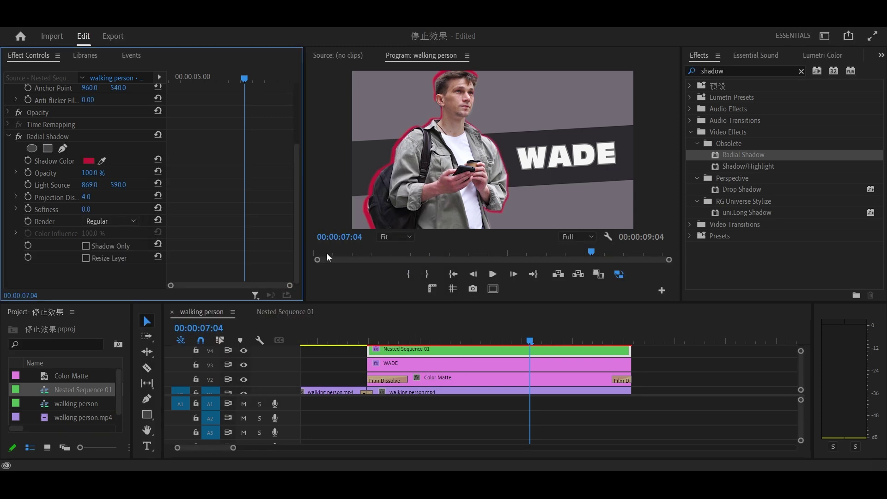
- Set the Radial Shadow's Shadow Color to white and play back the start of the stop effect
click(89, 161)
click(164, 196)
click(401, 195)
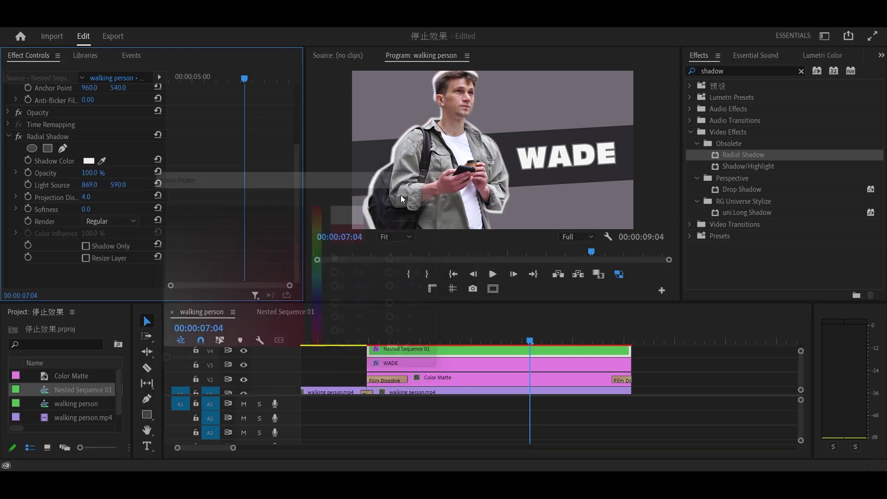
drag(361, 335, 372, 332)
key(space)
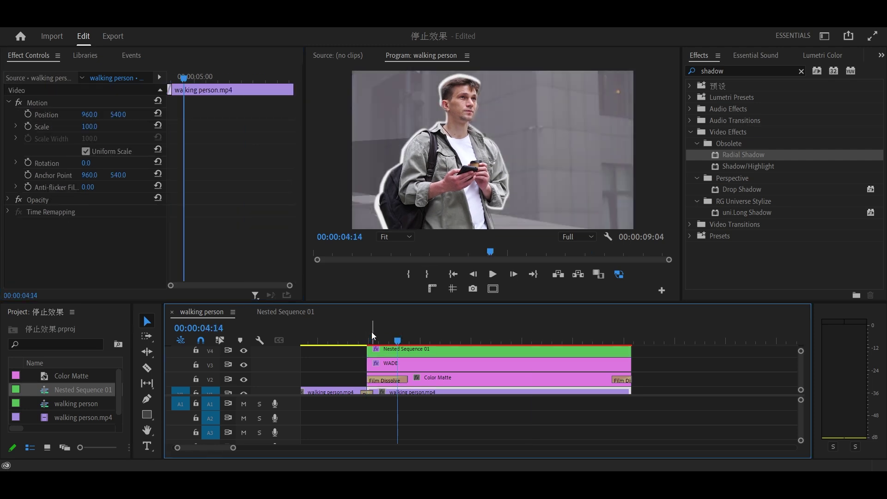
- At 00:00:04:04, set the Radial Shadow of Nested Sequence 01 to Light Source 856, 747 and Projection Distance 6
click(389, 350)
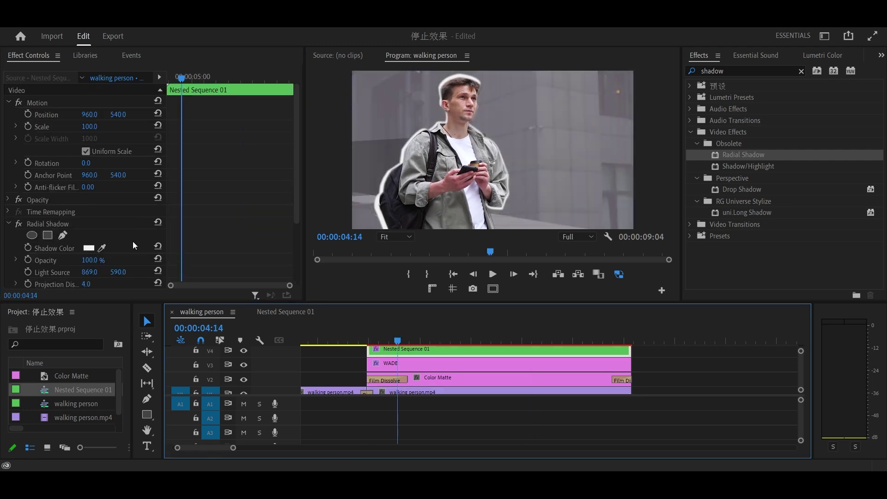
key(shift+Left)
key(shift+Left)
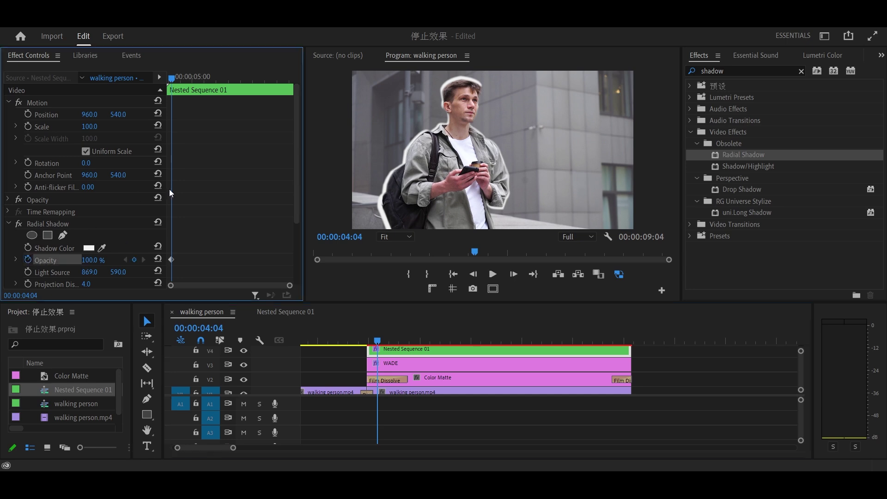
drag(89, 272, 194, 272)
drag(89, 272, 42, 272)
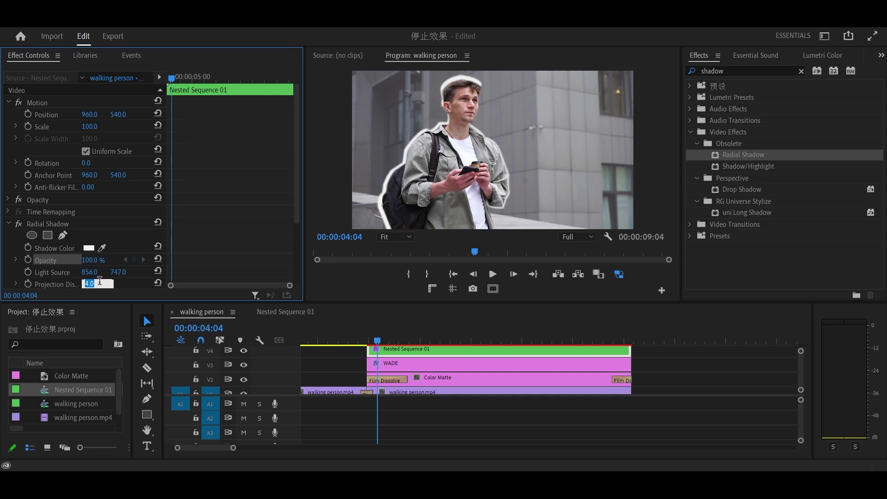
text(6)
key(Return)
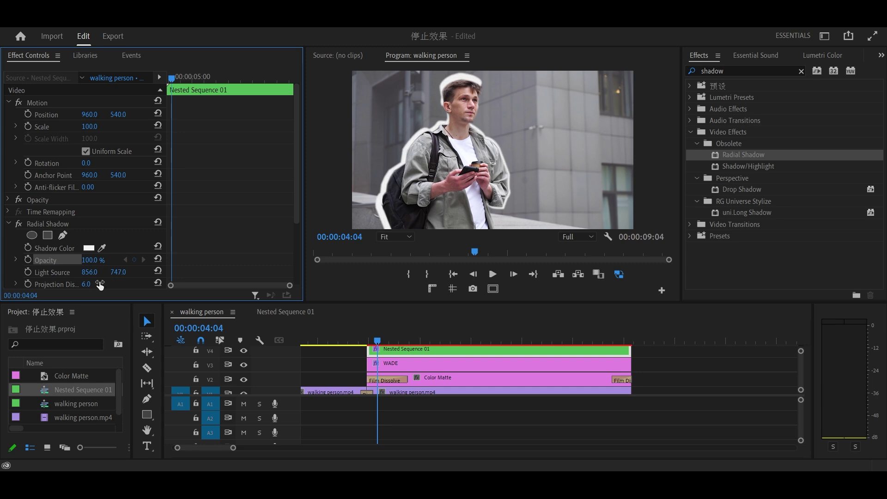
- Refine the Radial Shadow outline with Light Source 830, 491 and Projection Distance 5
drag(119, 272, 5, 272)
drag(89, 272, 121, 274)
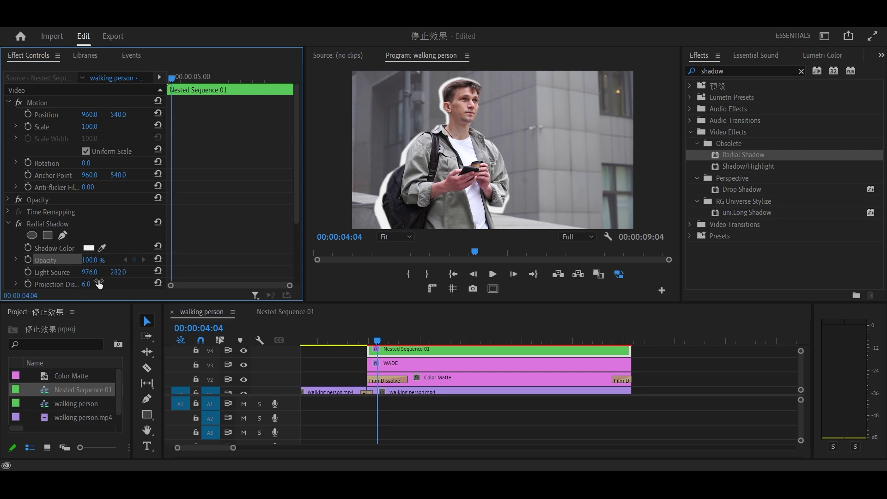
key(Num_Lock)
click(98, 283)
text(5)
key(Return)
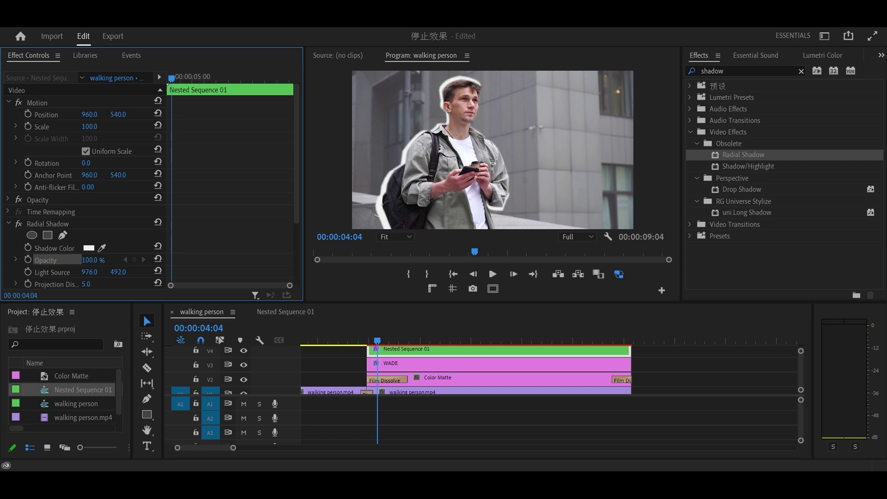
drag(89, 272, 22, 272)
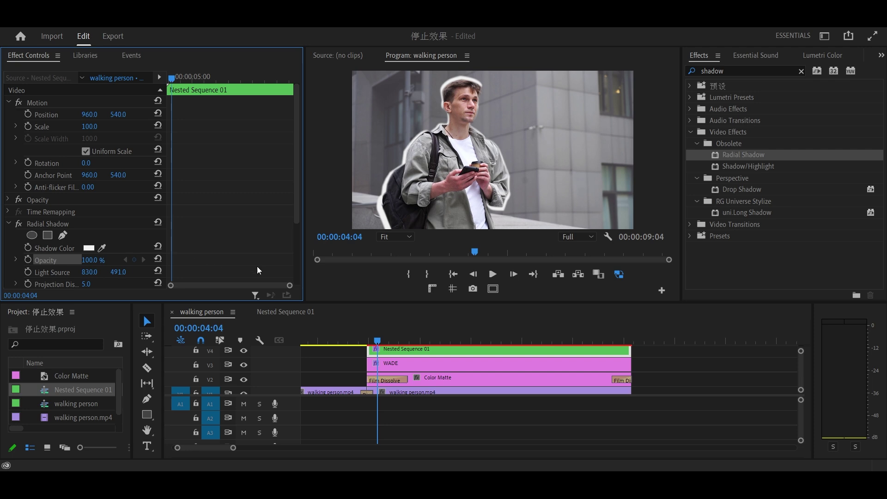
- Keyframe the Radial Shadow's Opacity from 0% at 00:00:04:04 to 100% at 00:00:04:24 and play back the effect
drag(90, 260, 41, 261)
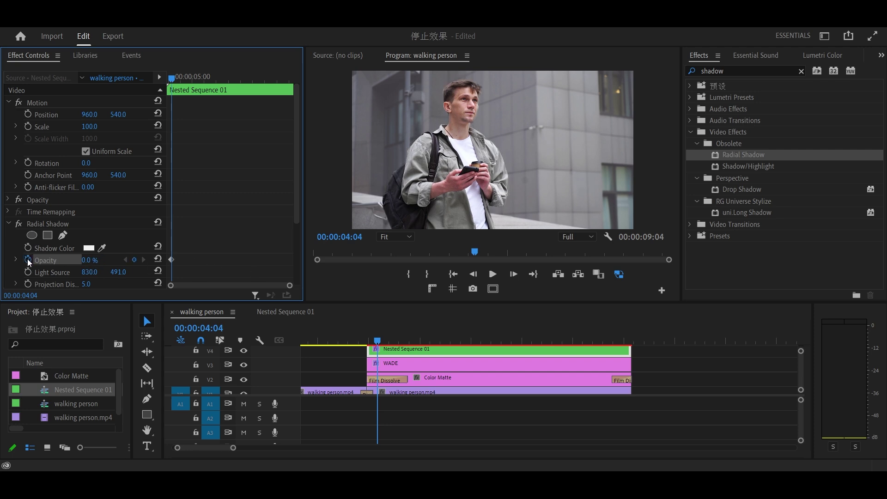
key(space)
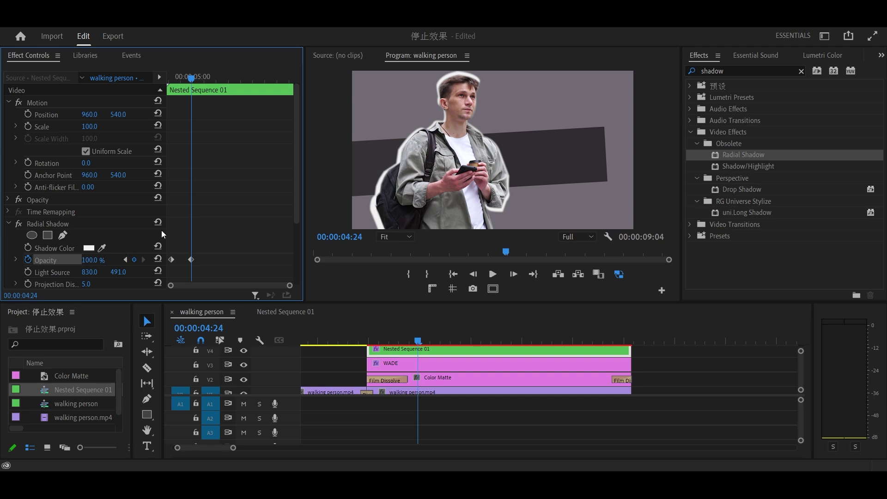
drag(418, 340, 368, 341)
click(492, 274)
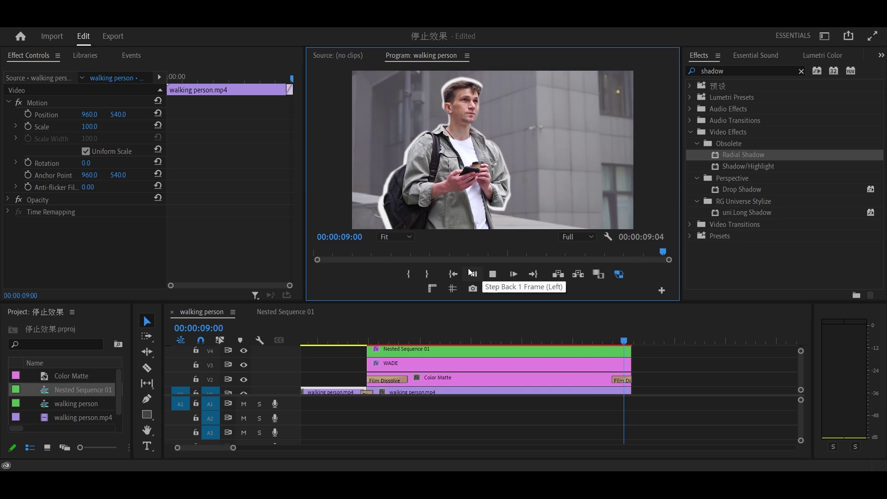
- Copy the Radial Shadow's 100% Opacity keyframe on Nested Sequence 01 to 00:00:08:09
mouse_move(627, 341)
mouse_down()
mouse_move(604, 341)
mouse_move(611, 341)
mouse_up()
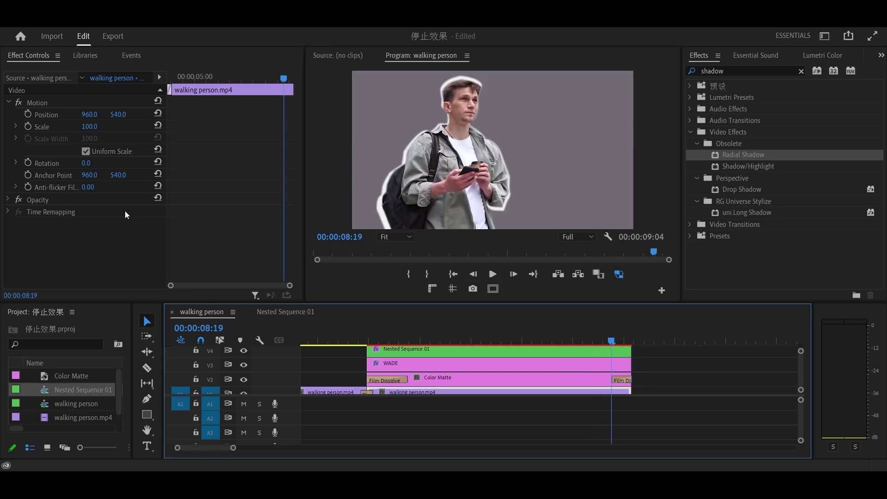
click(432, 352)
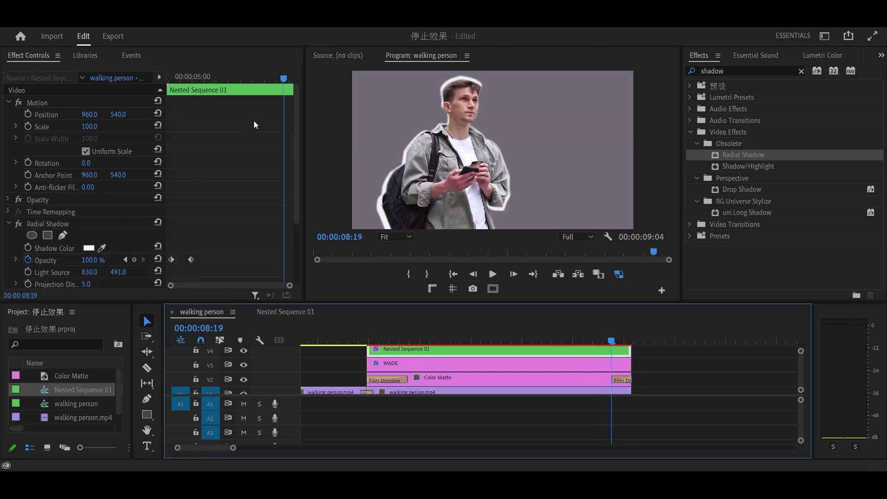
drag(206, 265, 180, 246)
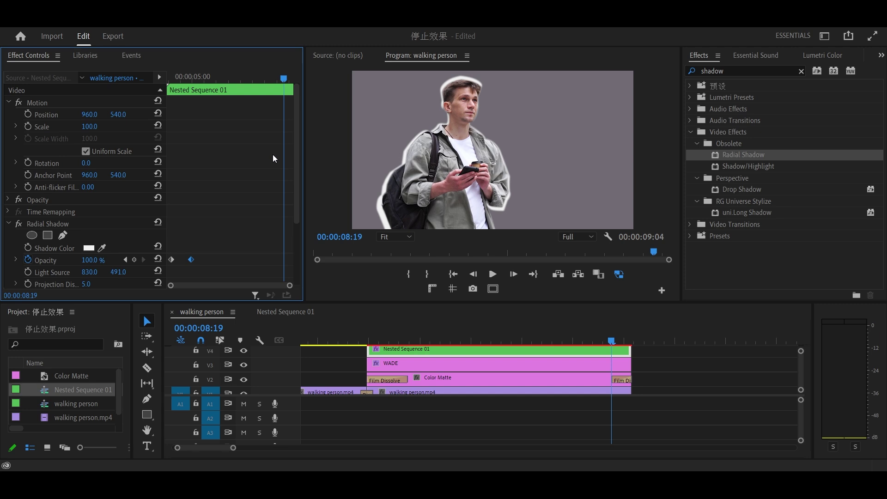
key(shift+Left)
key(shift+Left)
key(ctrl+v)
- Copy the Radial Shadow's 0% Opacity keyframe to 00:00:08:24 and play back the whole stop effect
key(shift+Right)
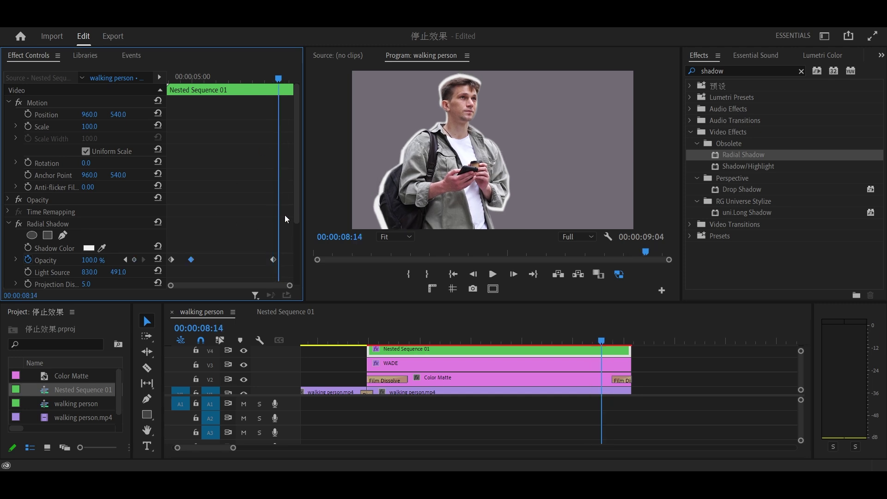
key(shift+Right)
key(shift+Right)
click(170, 261)
key(ctrl+c)
key(ctrl+v)
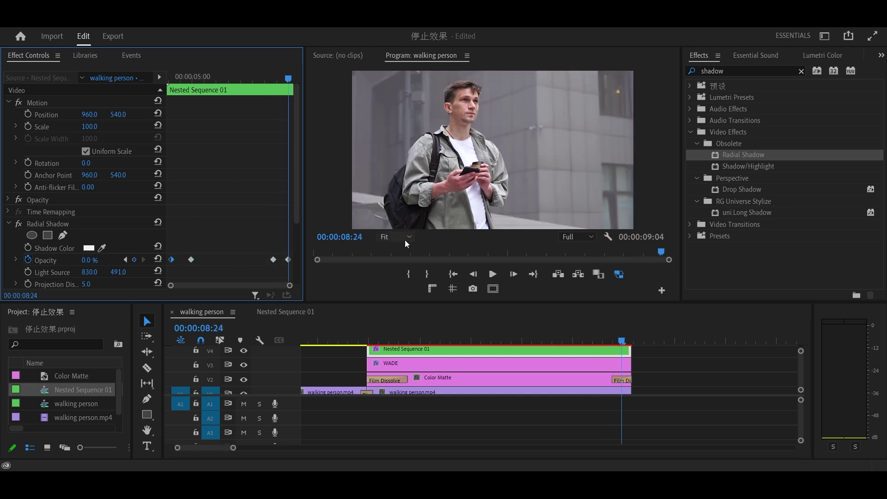
drag(623, 330, 365, 324)
click(493, 274)
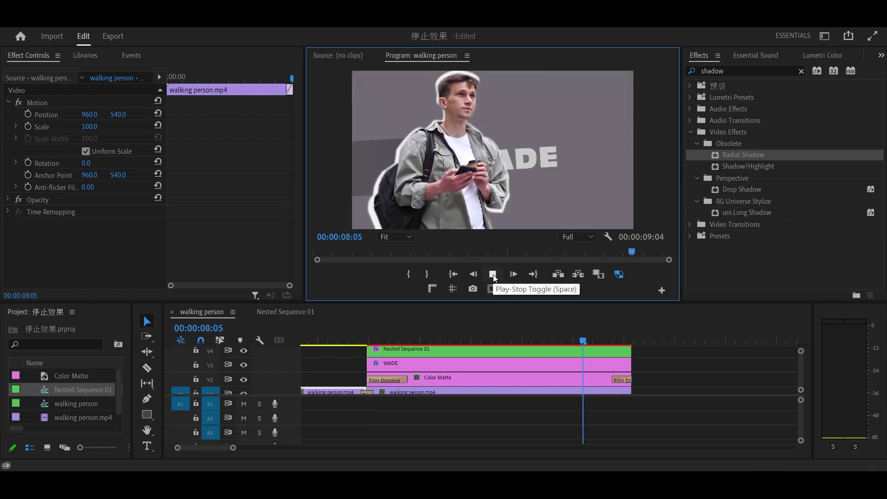
- Duplicate the held walking person.mp4 clip directly after the stop effect at 00:00:09:04, turn off its frame hold and play back the sequence
drag(481, 391, 693, 391)
key(backslash)
right_click(623, 384)
click(665, 364)
click(349, 231)
click(516, 233)
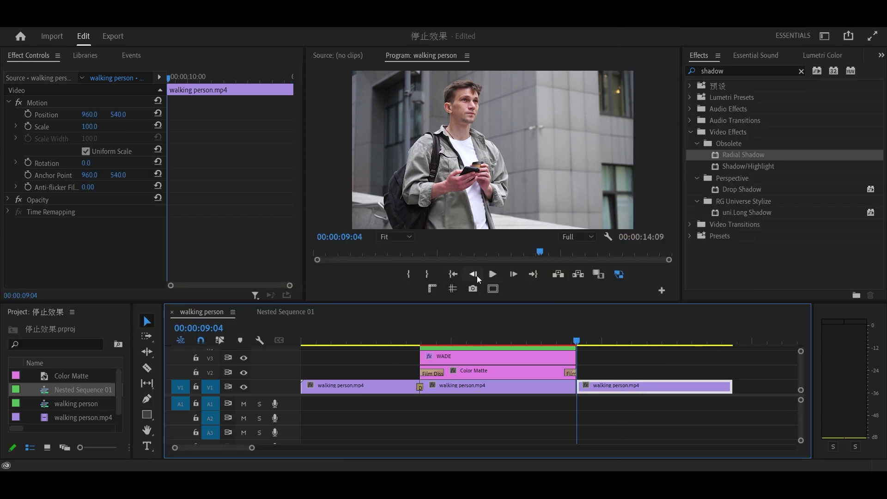
click(402, 341)
click(493, 274)
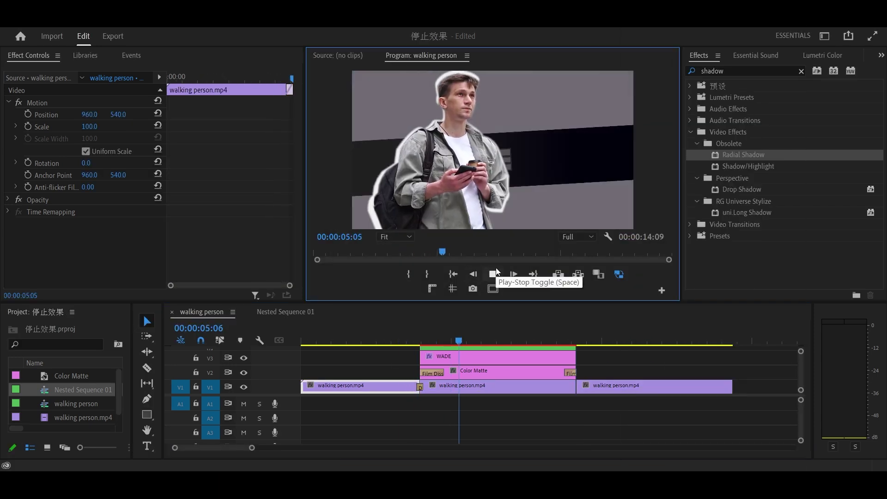